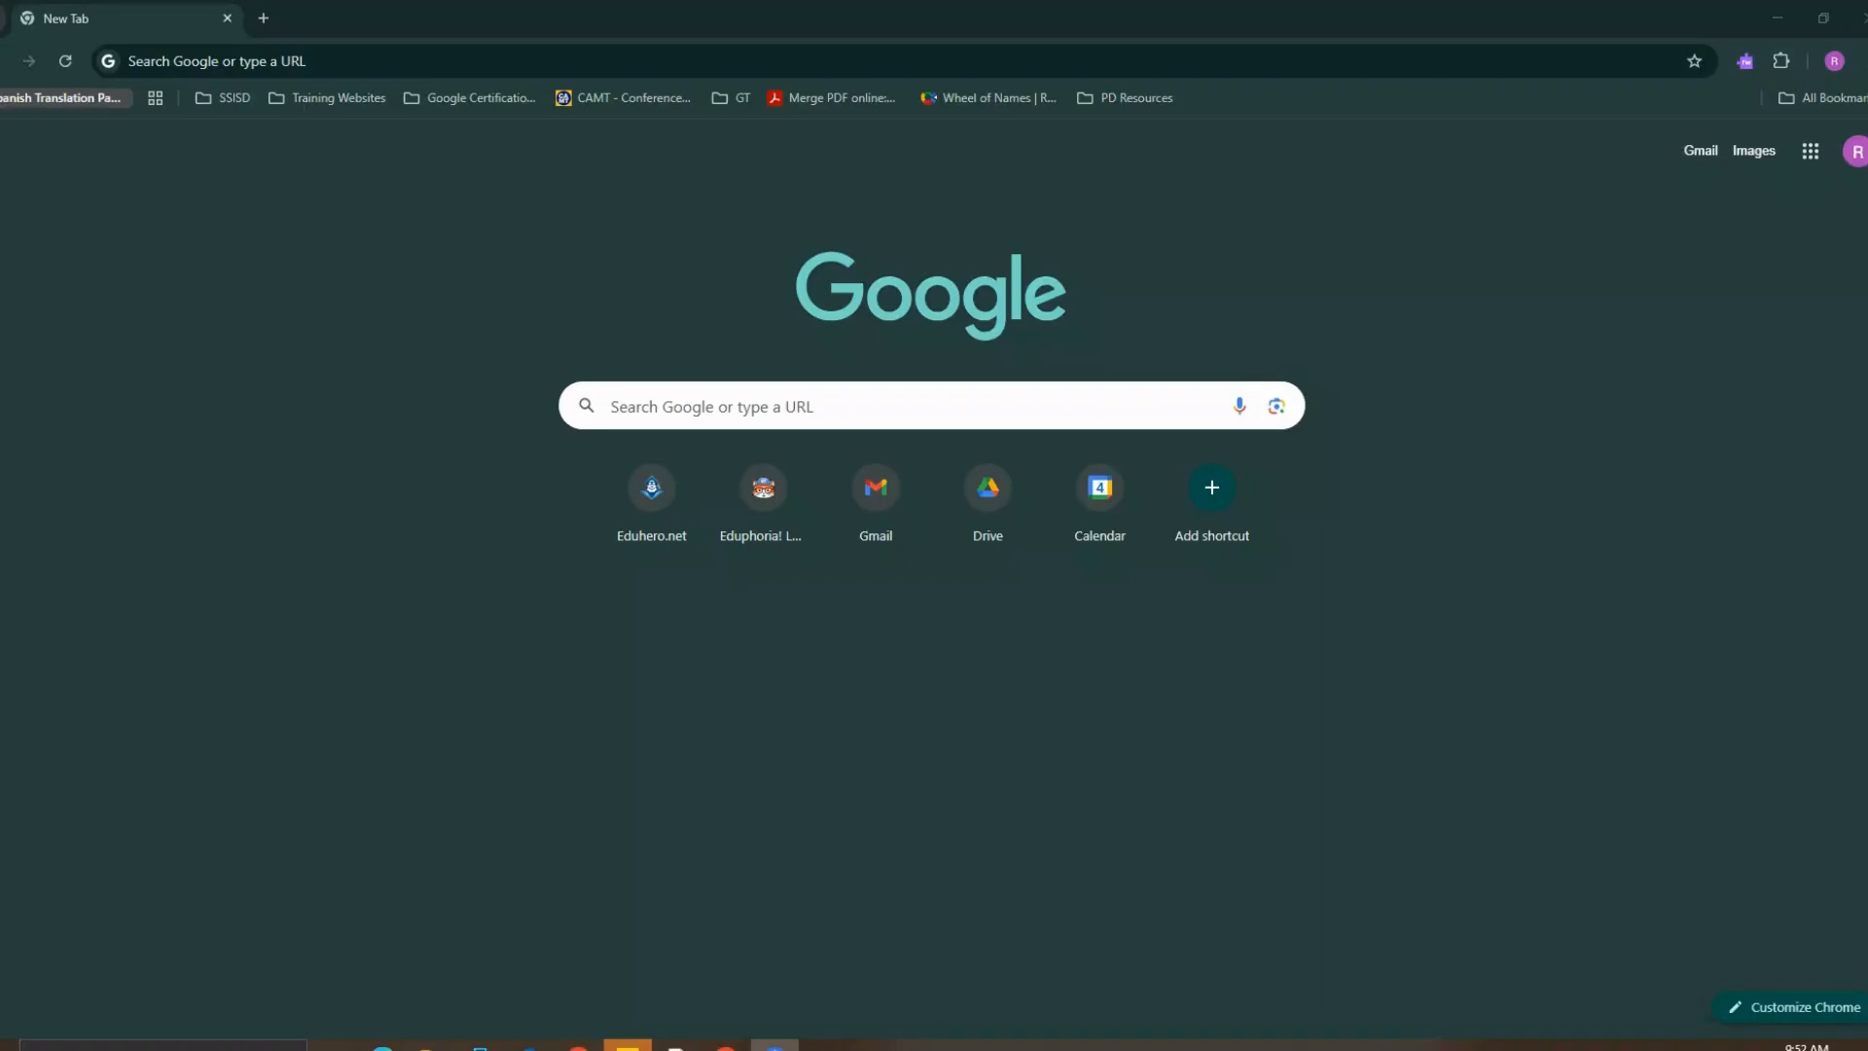
Go to forms.google.com and create a new blank form
{"action": "left_click", "coordinate": [140, 948]}
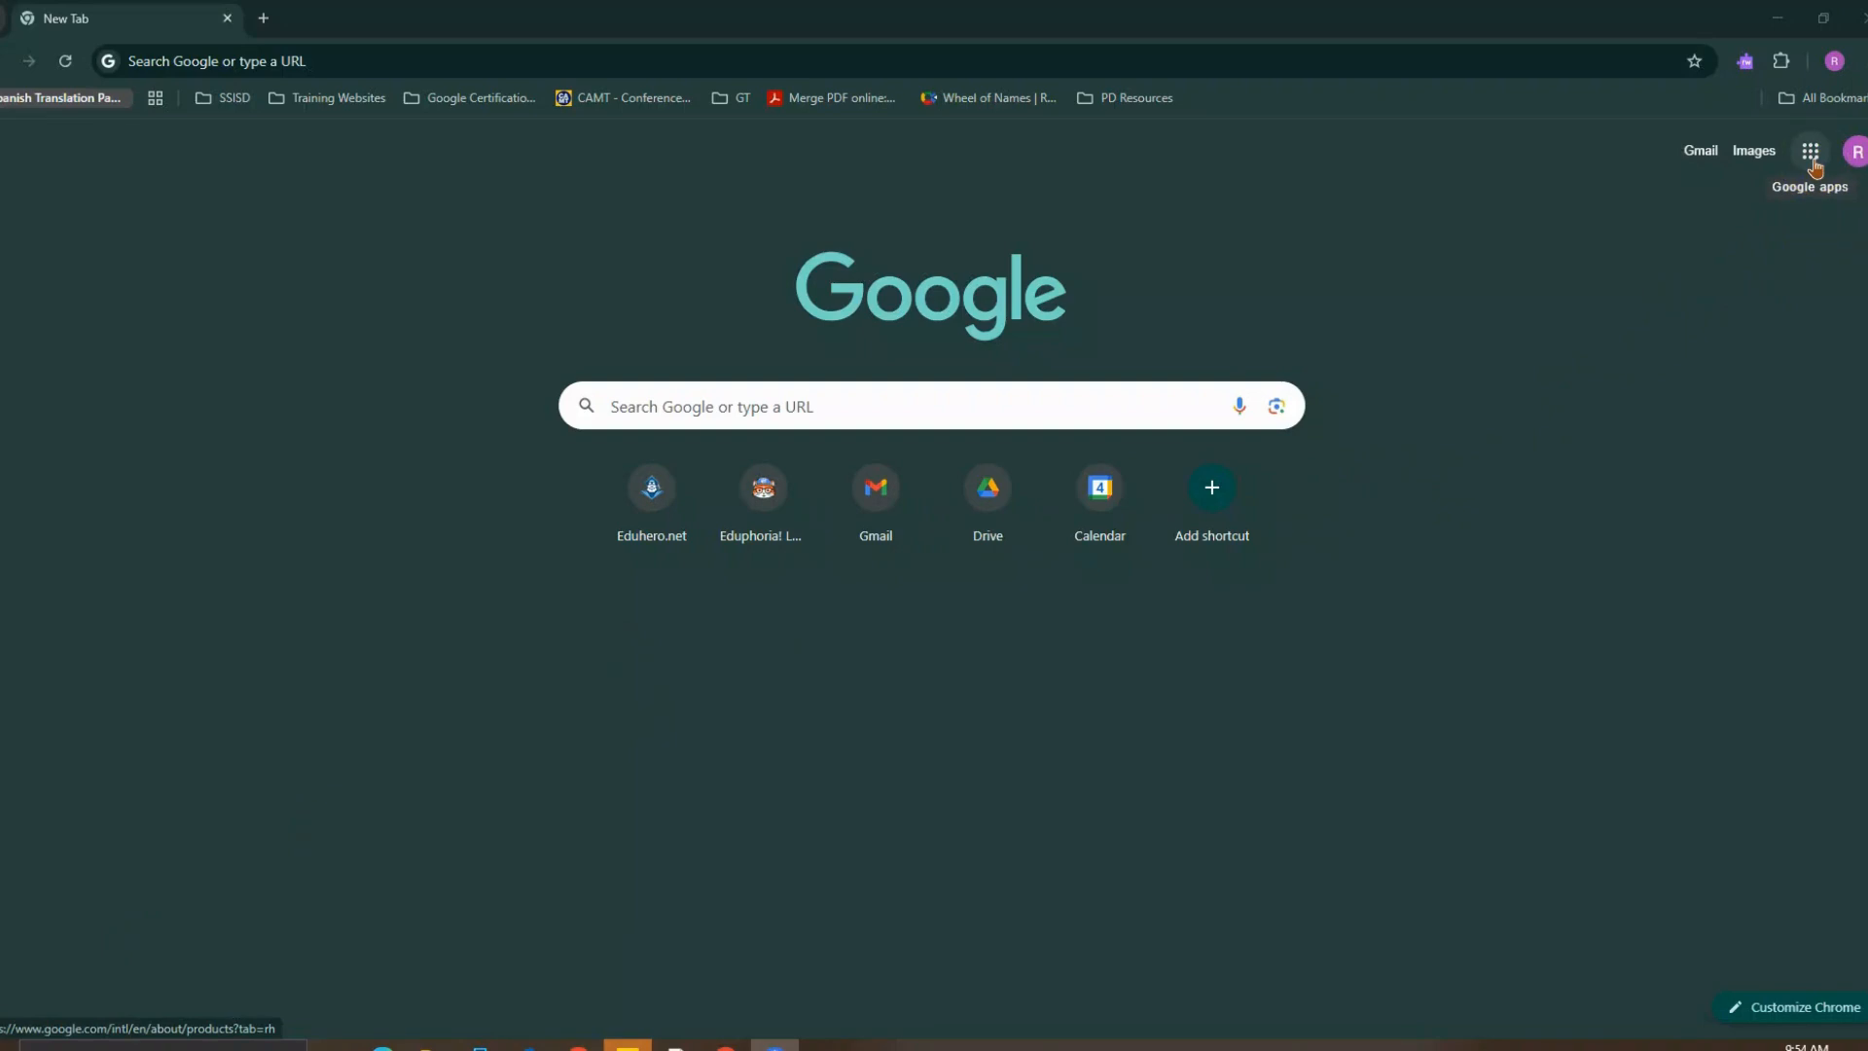
{"action": "left_click", "coordinate": [252, 60]}
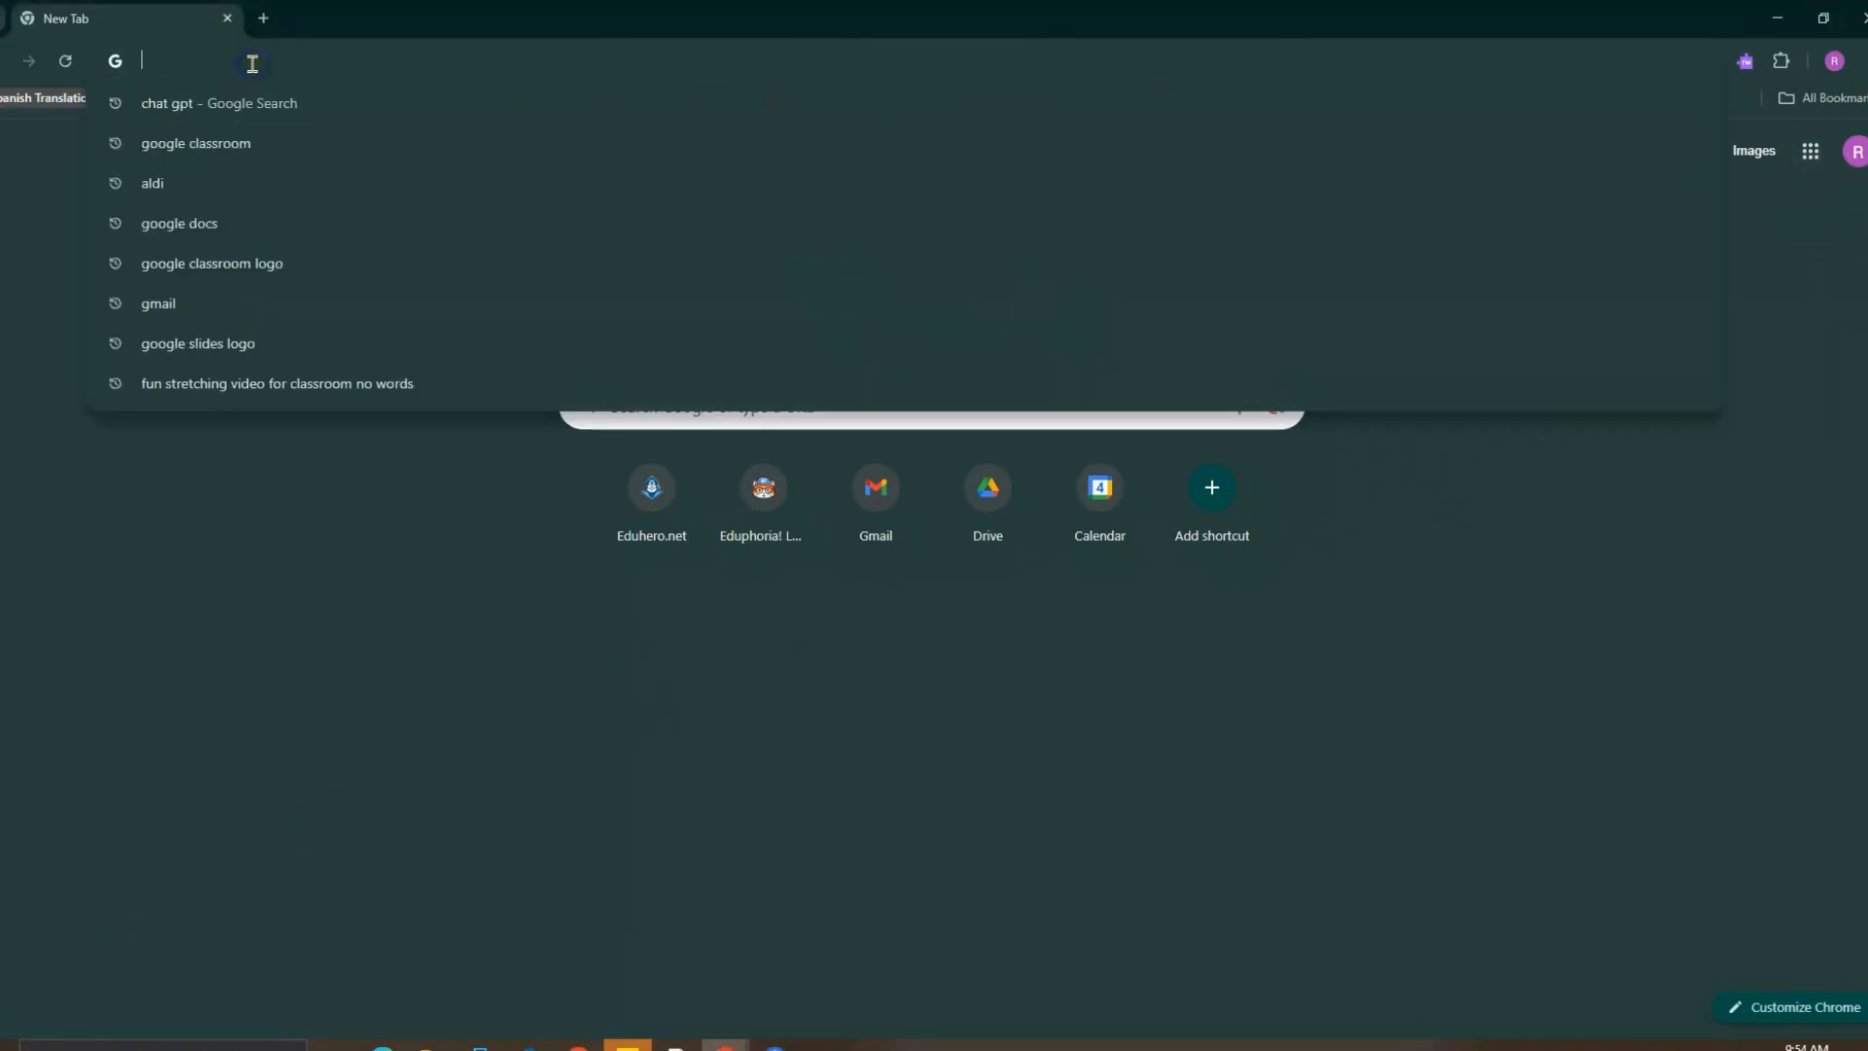
{"action": "type", "text": "forms"}
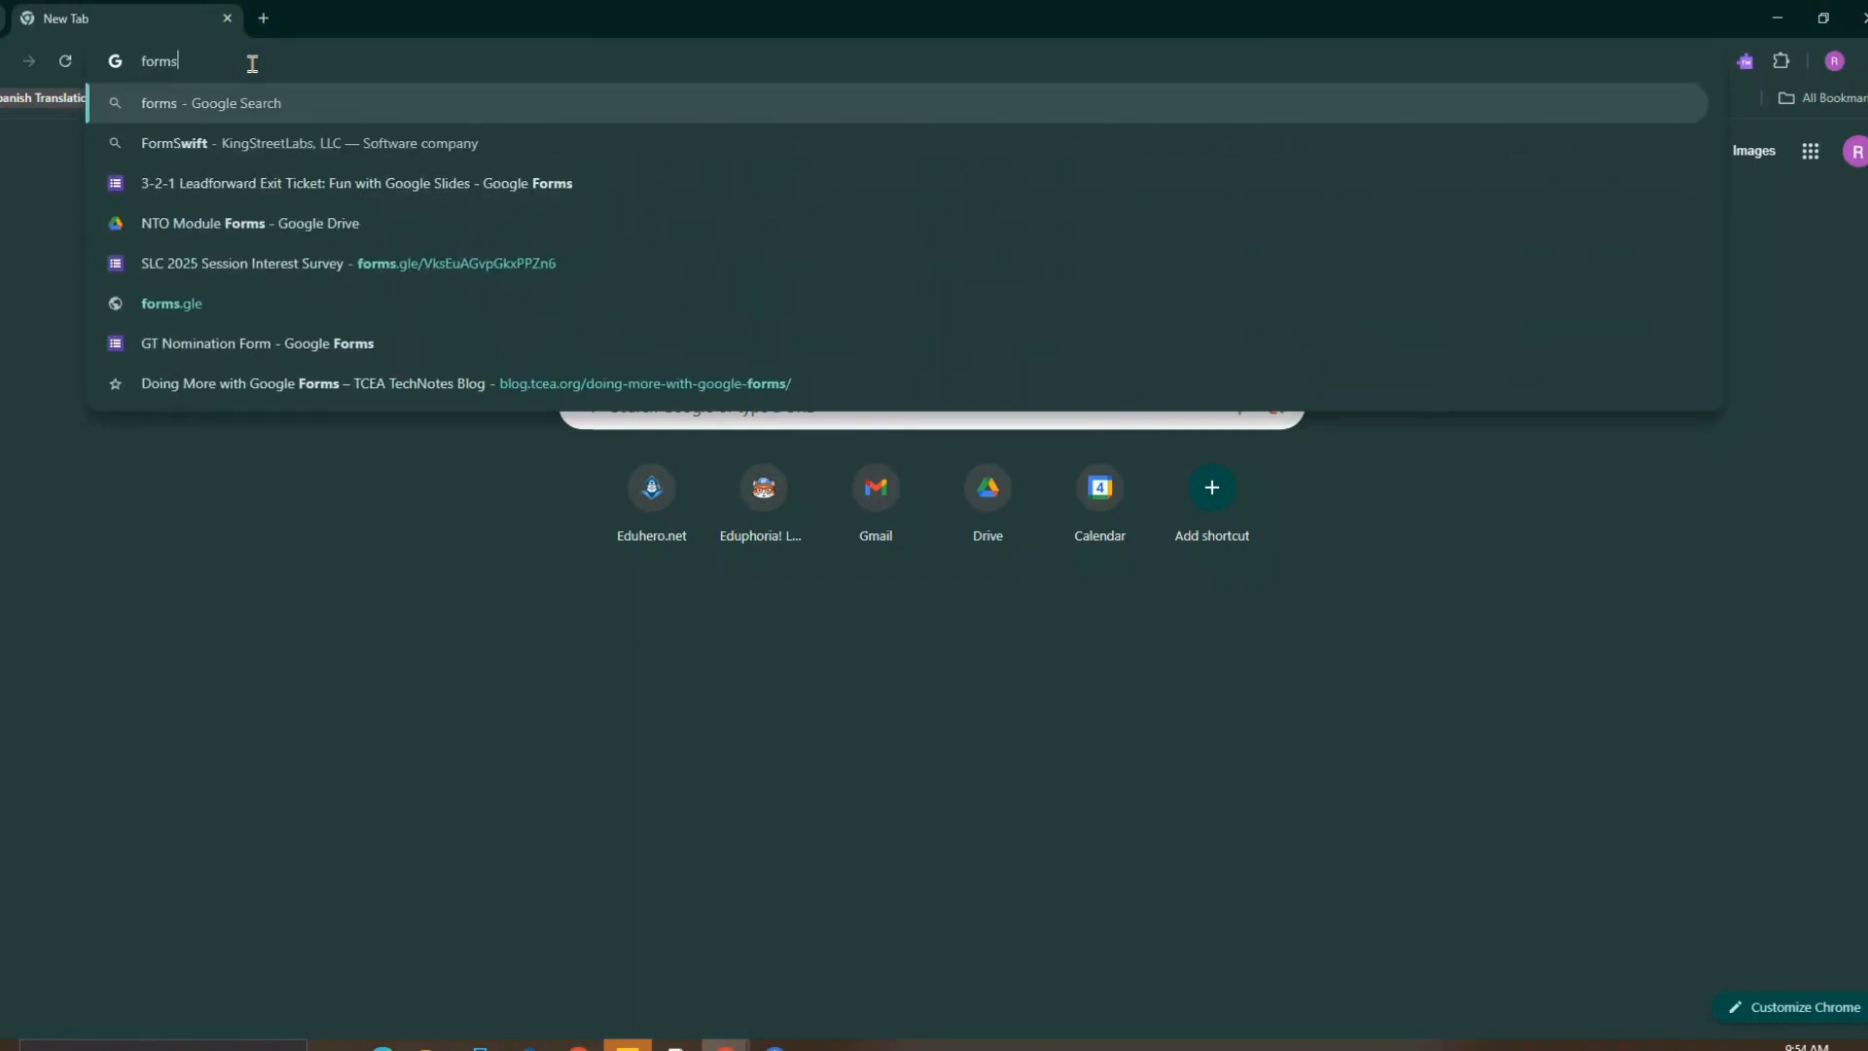
{"action": "type", "text": ".google.com"}
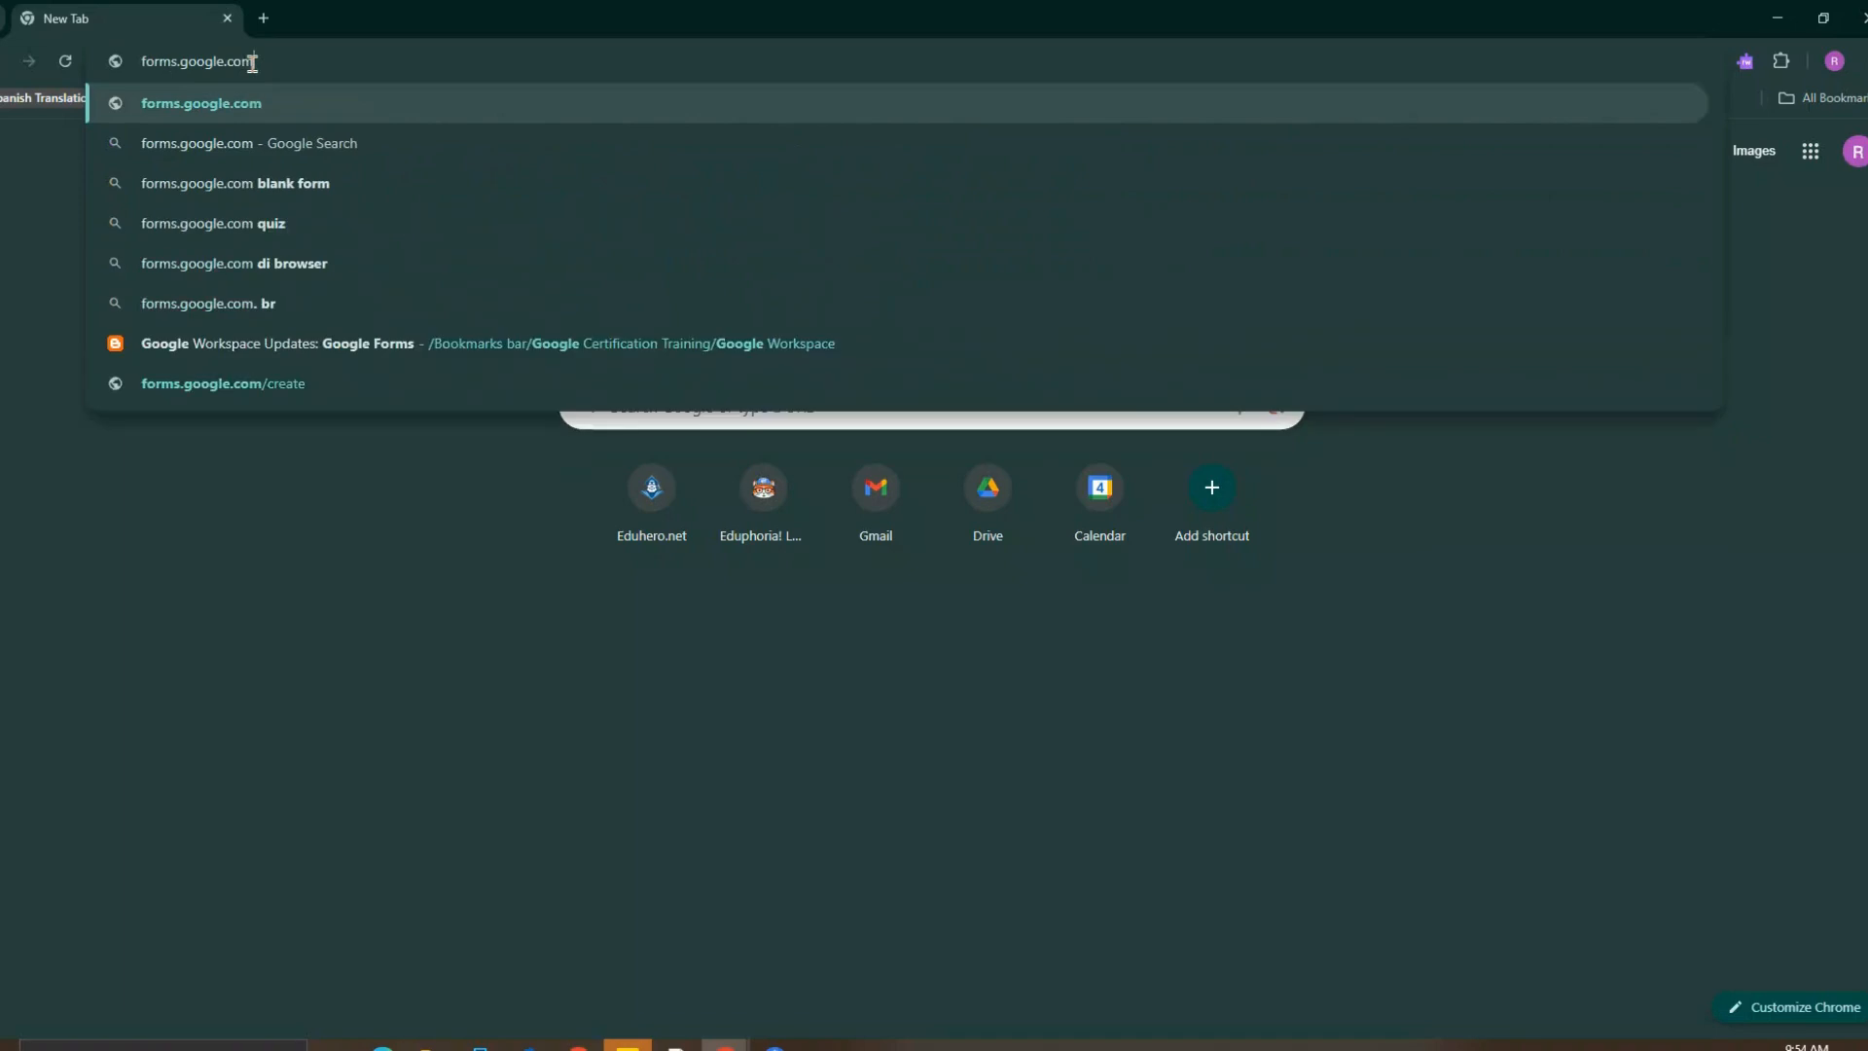
{"action": "key", "text": "Return"}
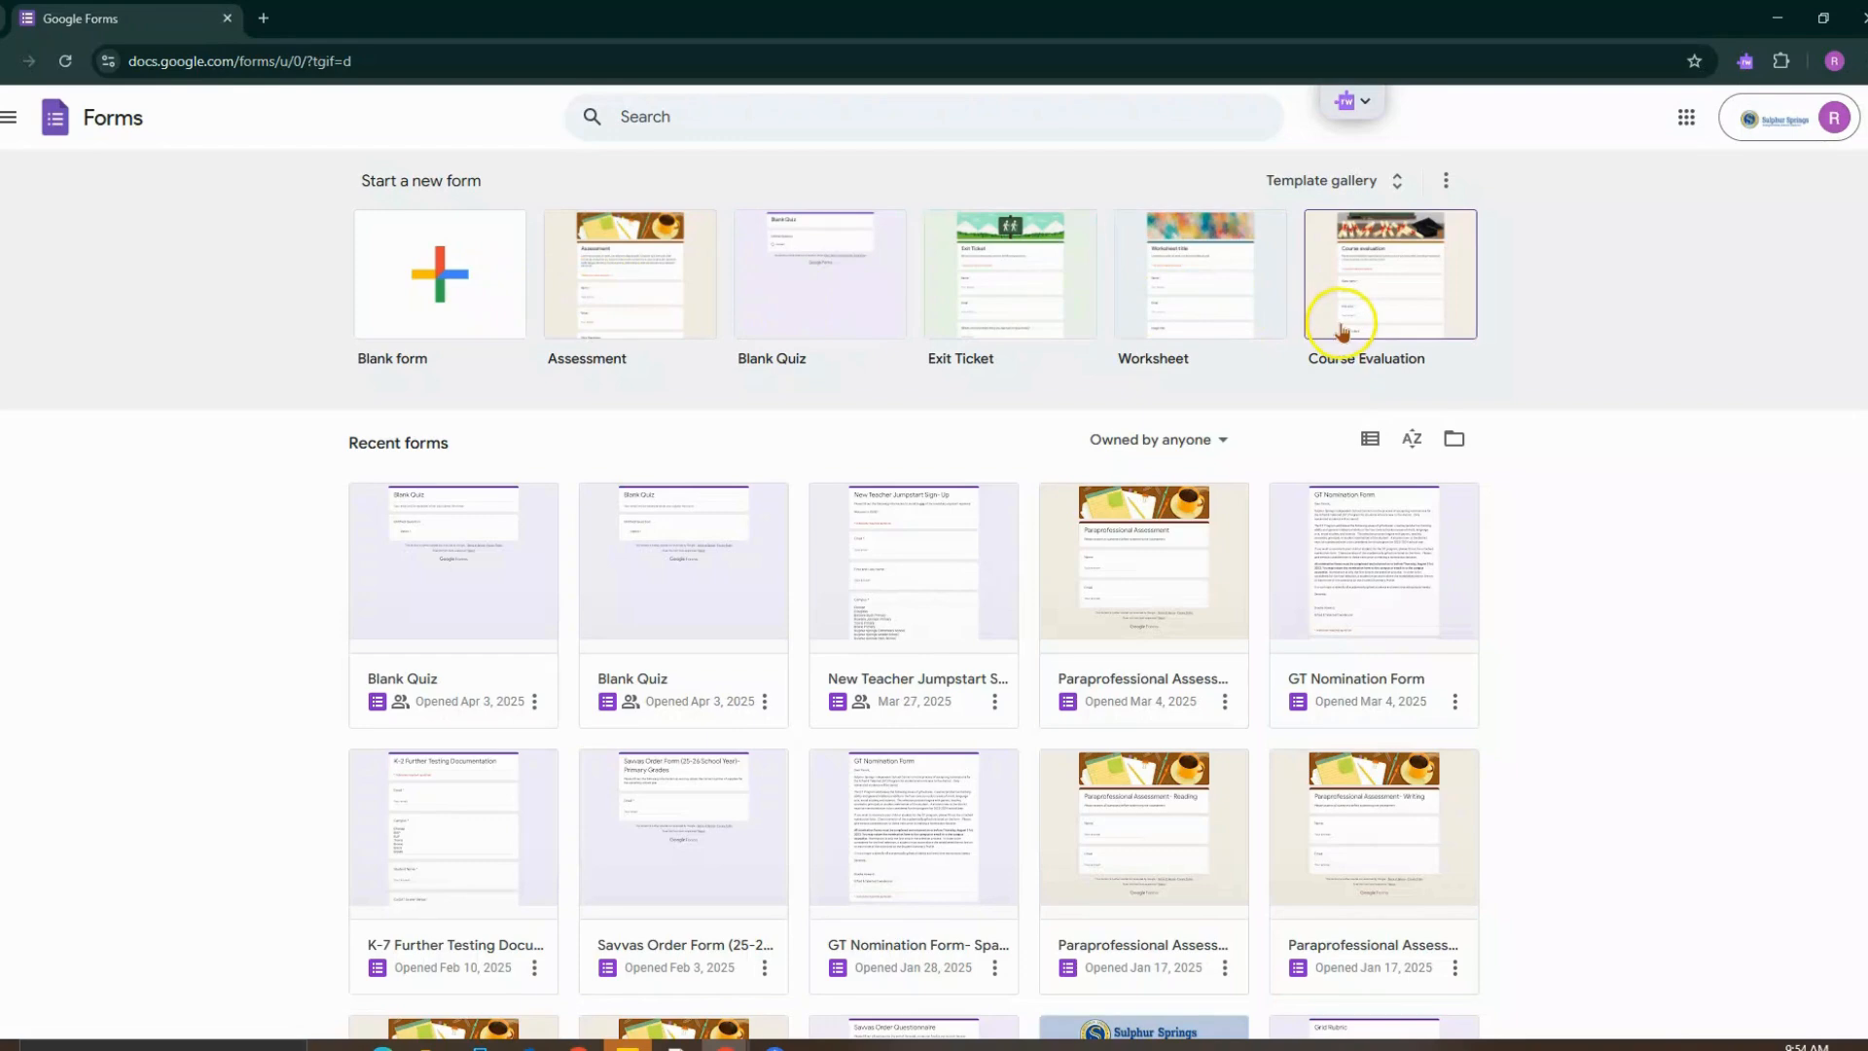
{"action": "left_click", "coordinate": [1097, 913]}
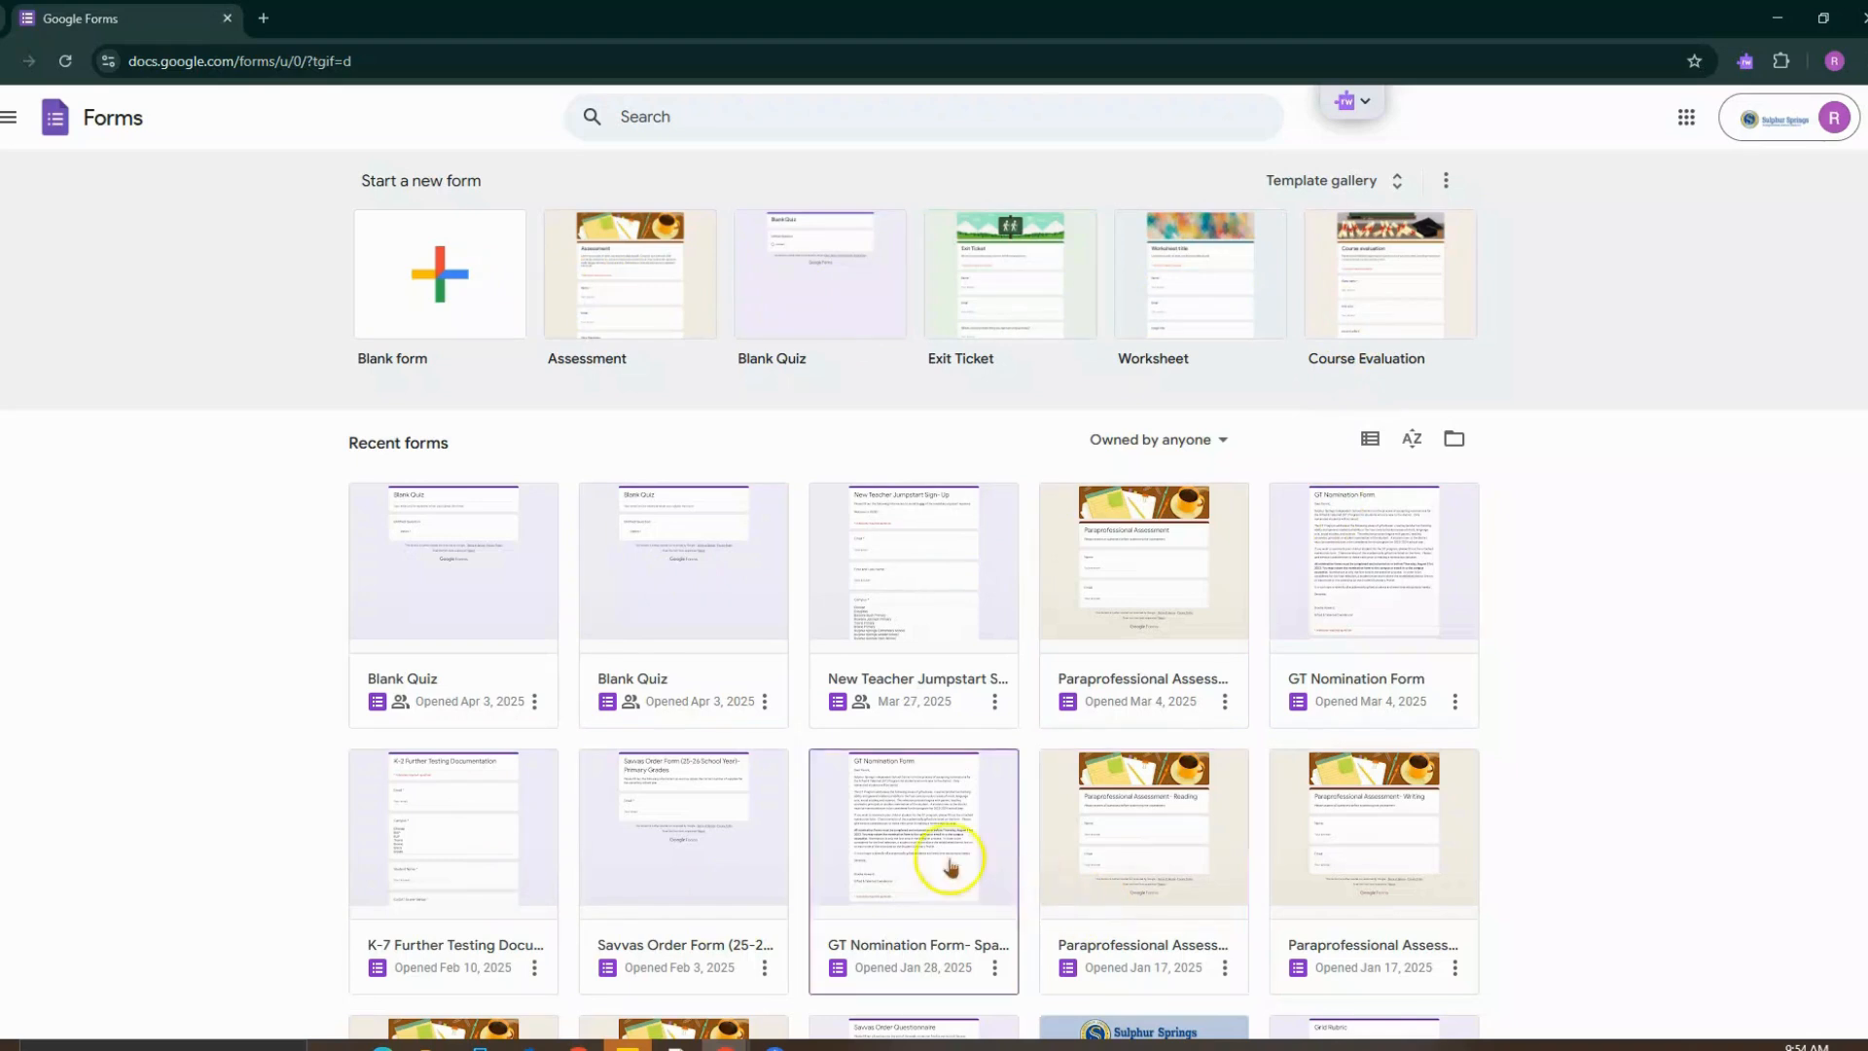
{"action": "left_click", "coordinate": [393, 309]}
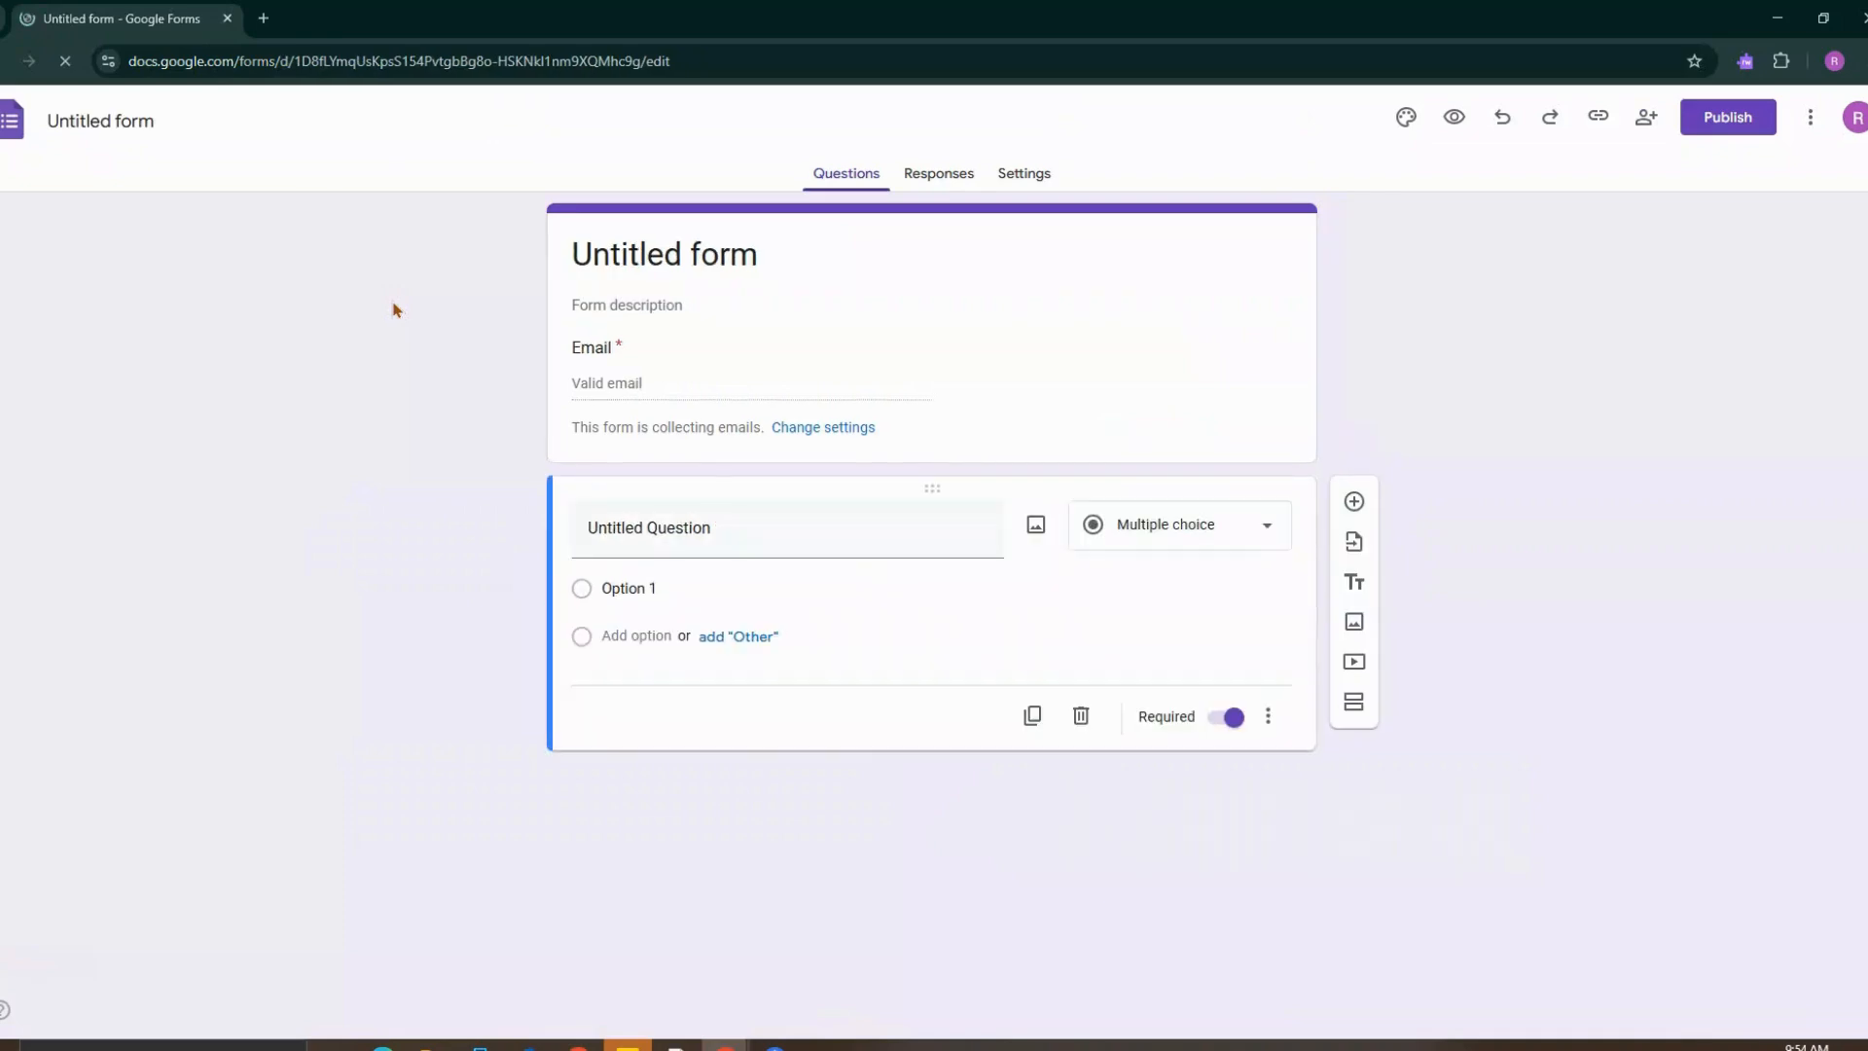
Rename the untitled form as Test Template
{"action": "left_click", "coordinate": [710, 265]}
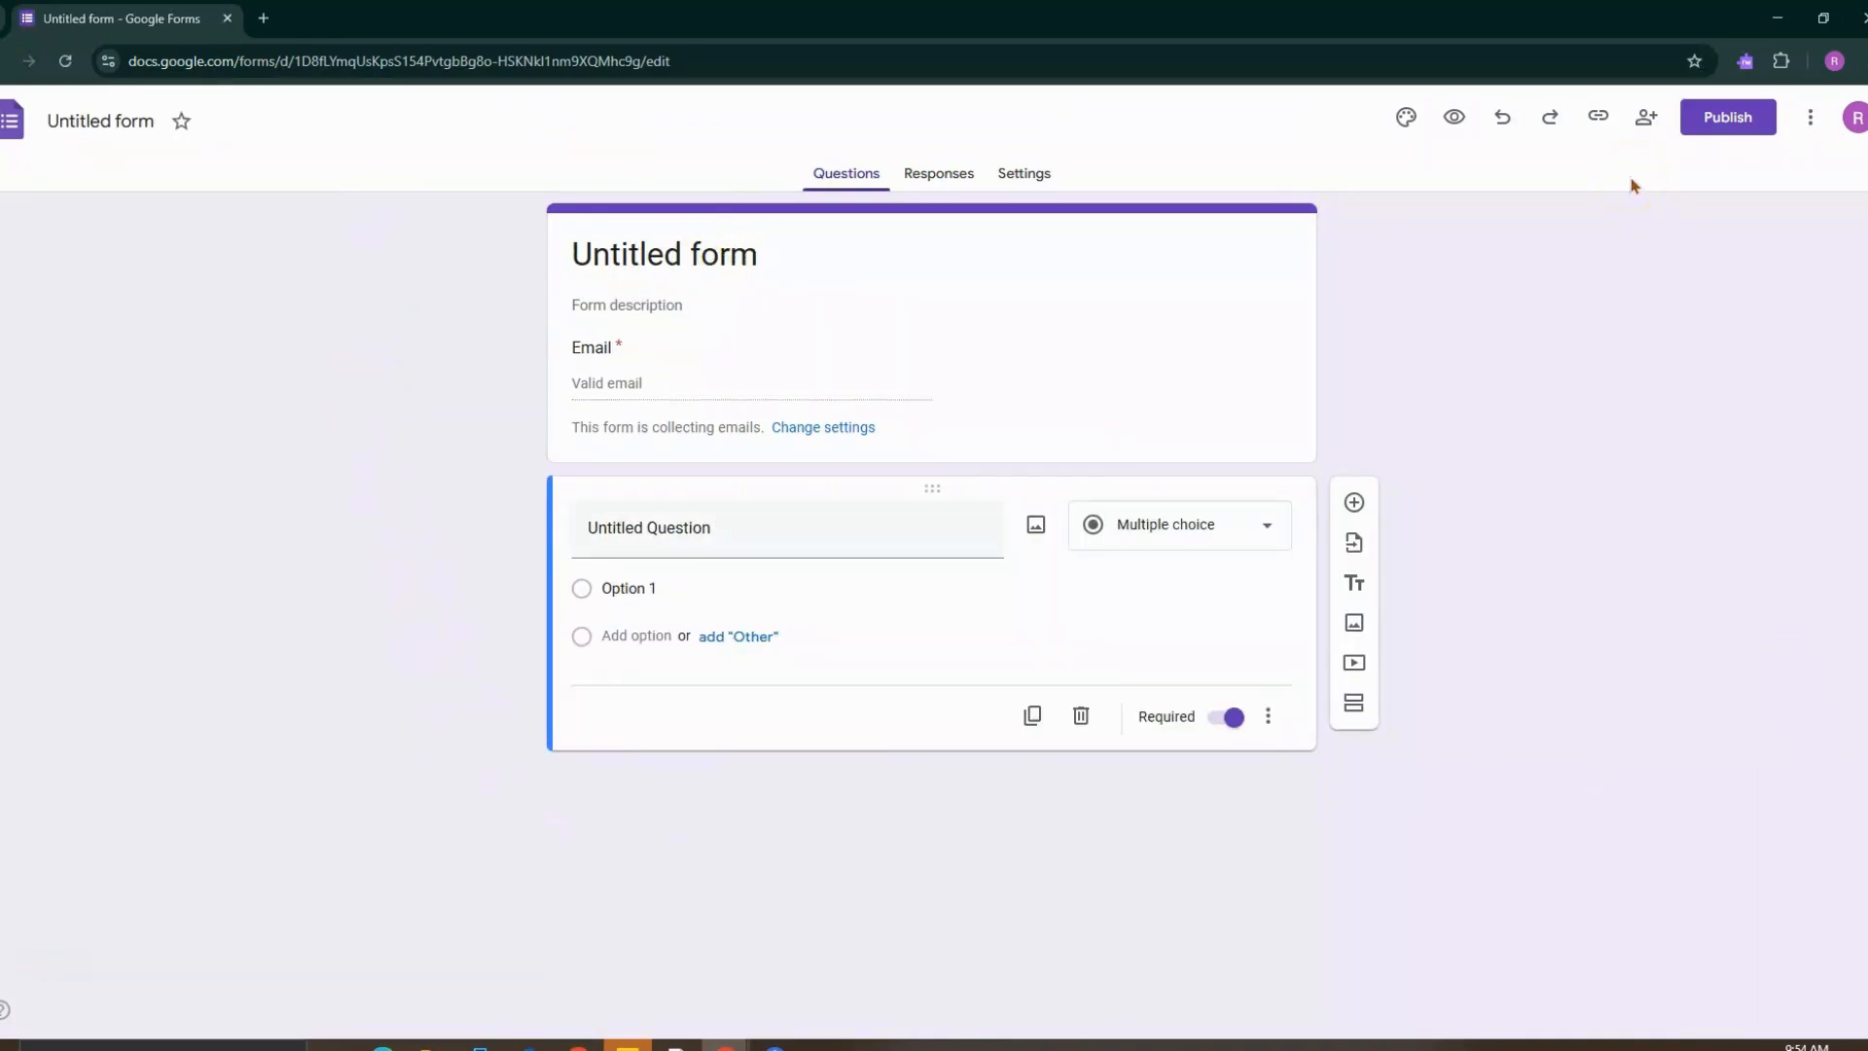
{"action": "left_click", "coordinate": [102, 131]}
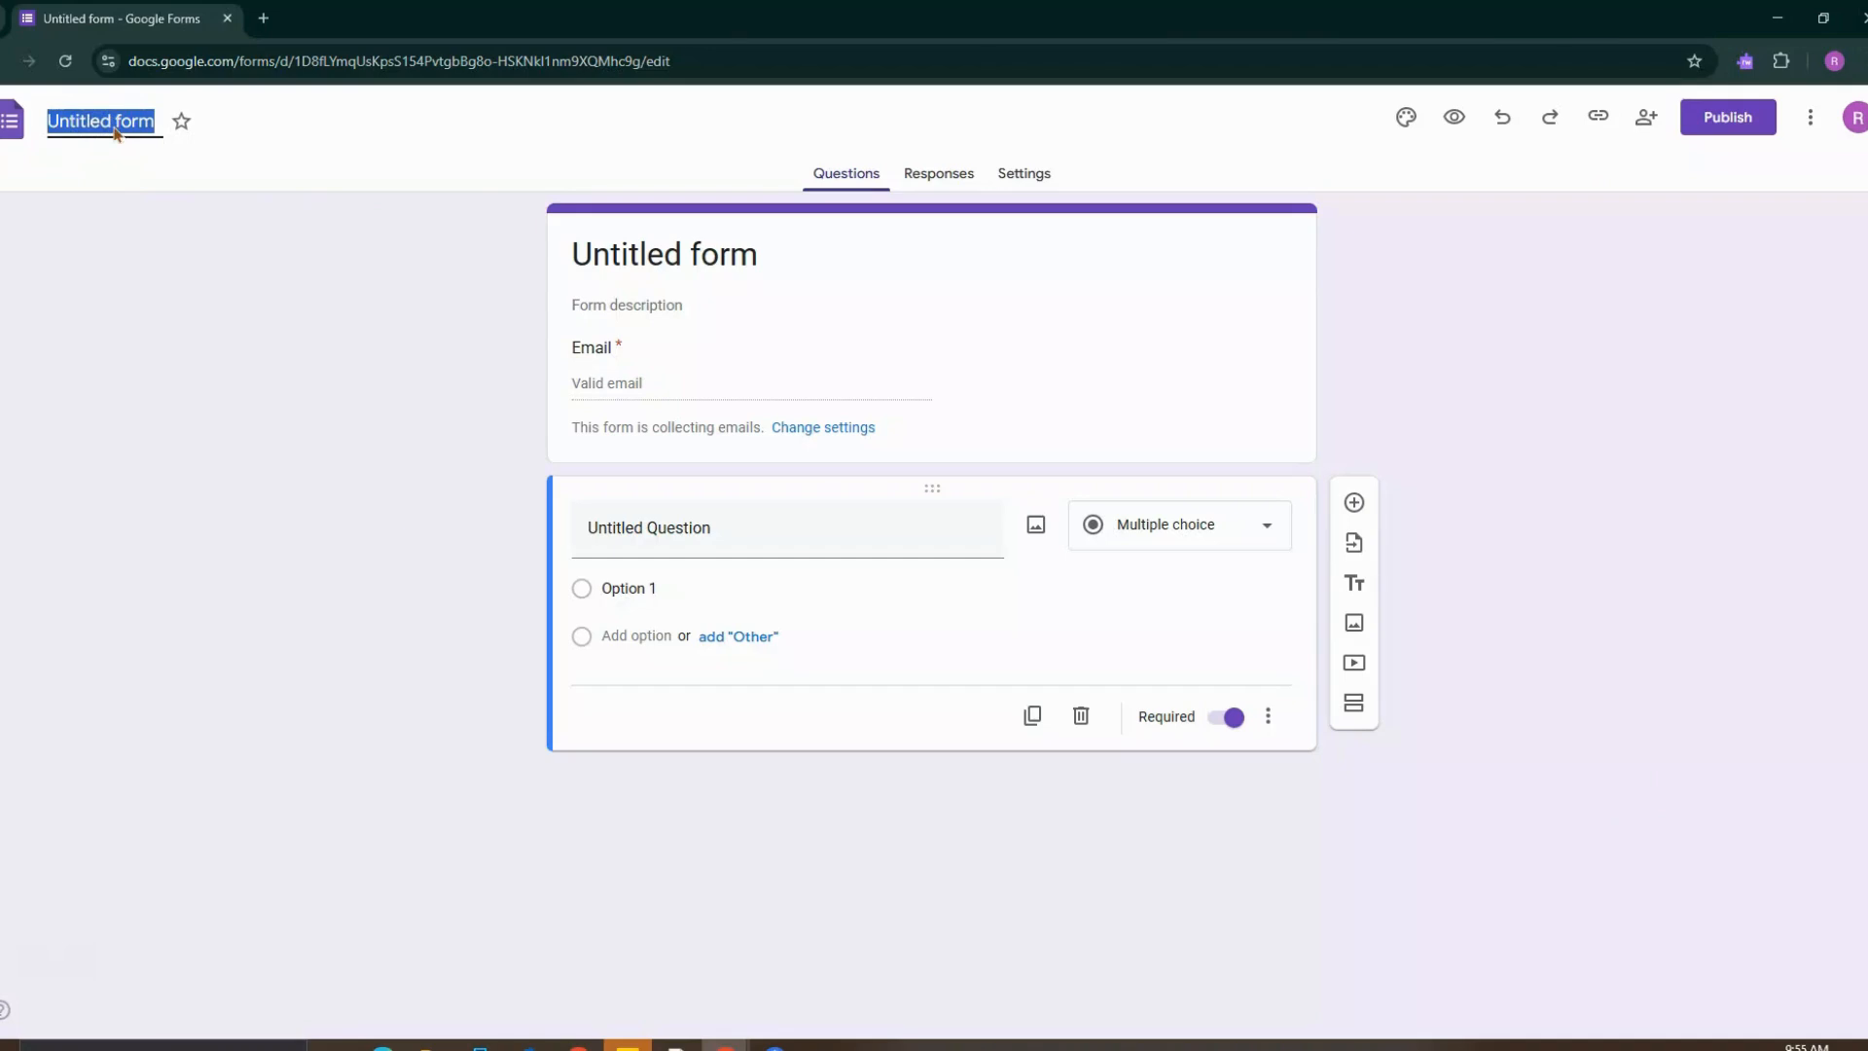
{"action": "type", "text": "Test Template"}
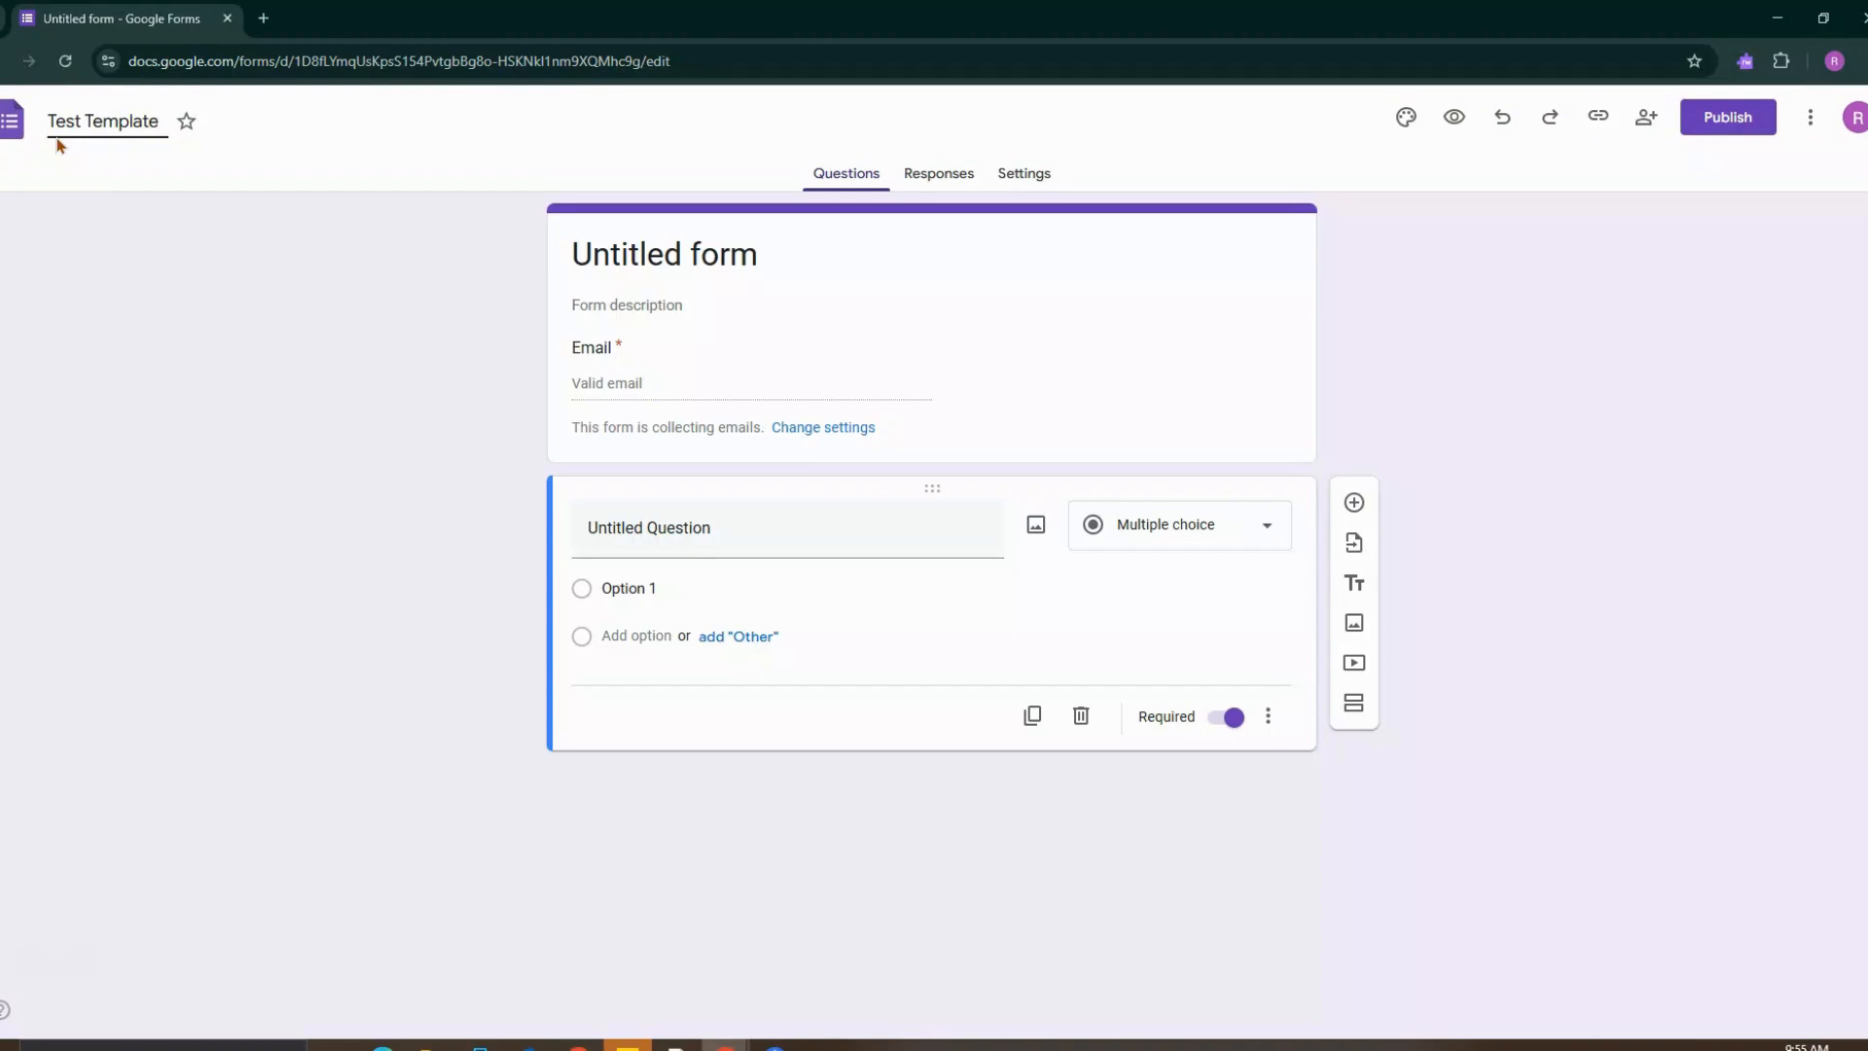
{"action": "left_click", "coordinate": [114, 142]}
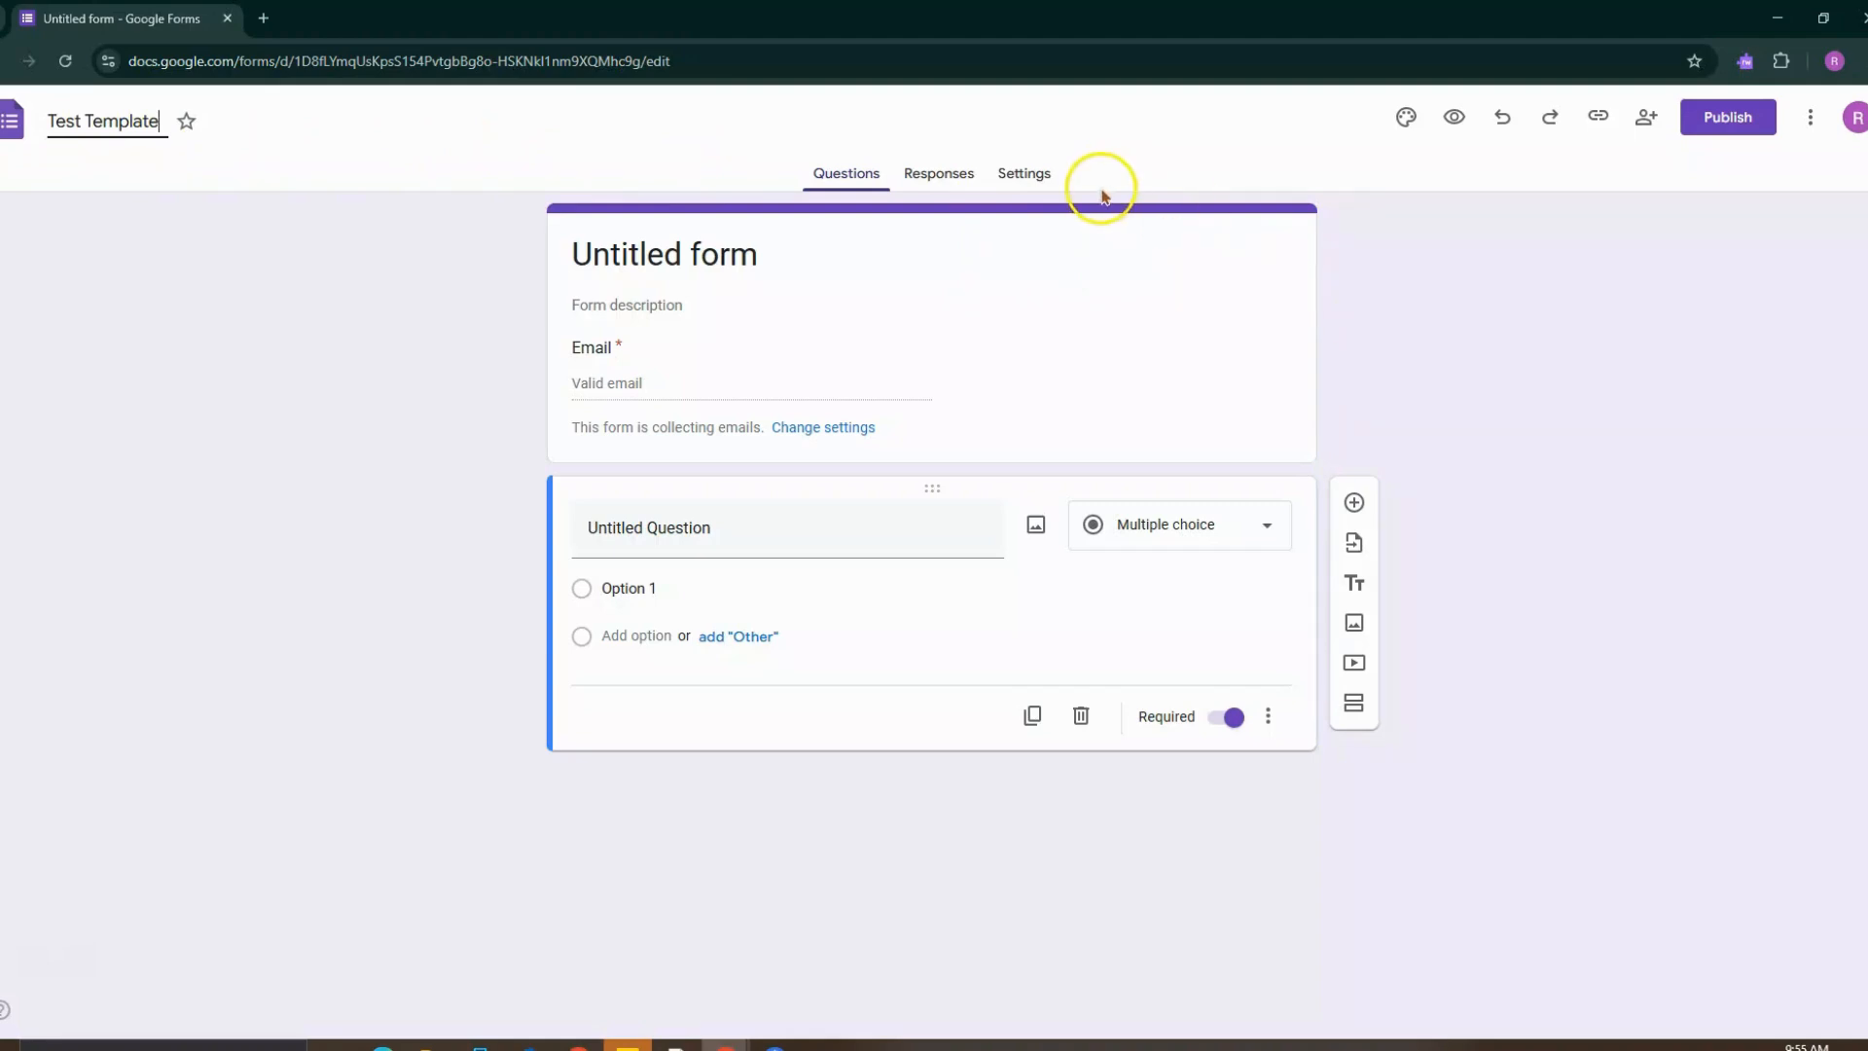
Add a second question to the form and review the available question types, keeping Multiple choice
{"action": "left_click", "coordinate": [1354, 504]}
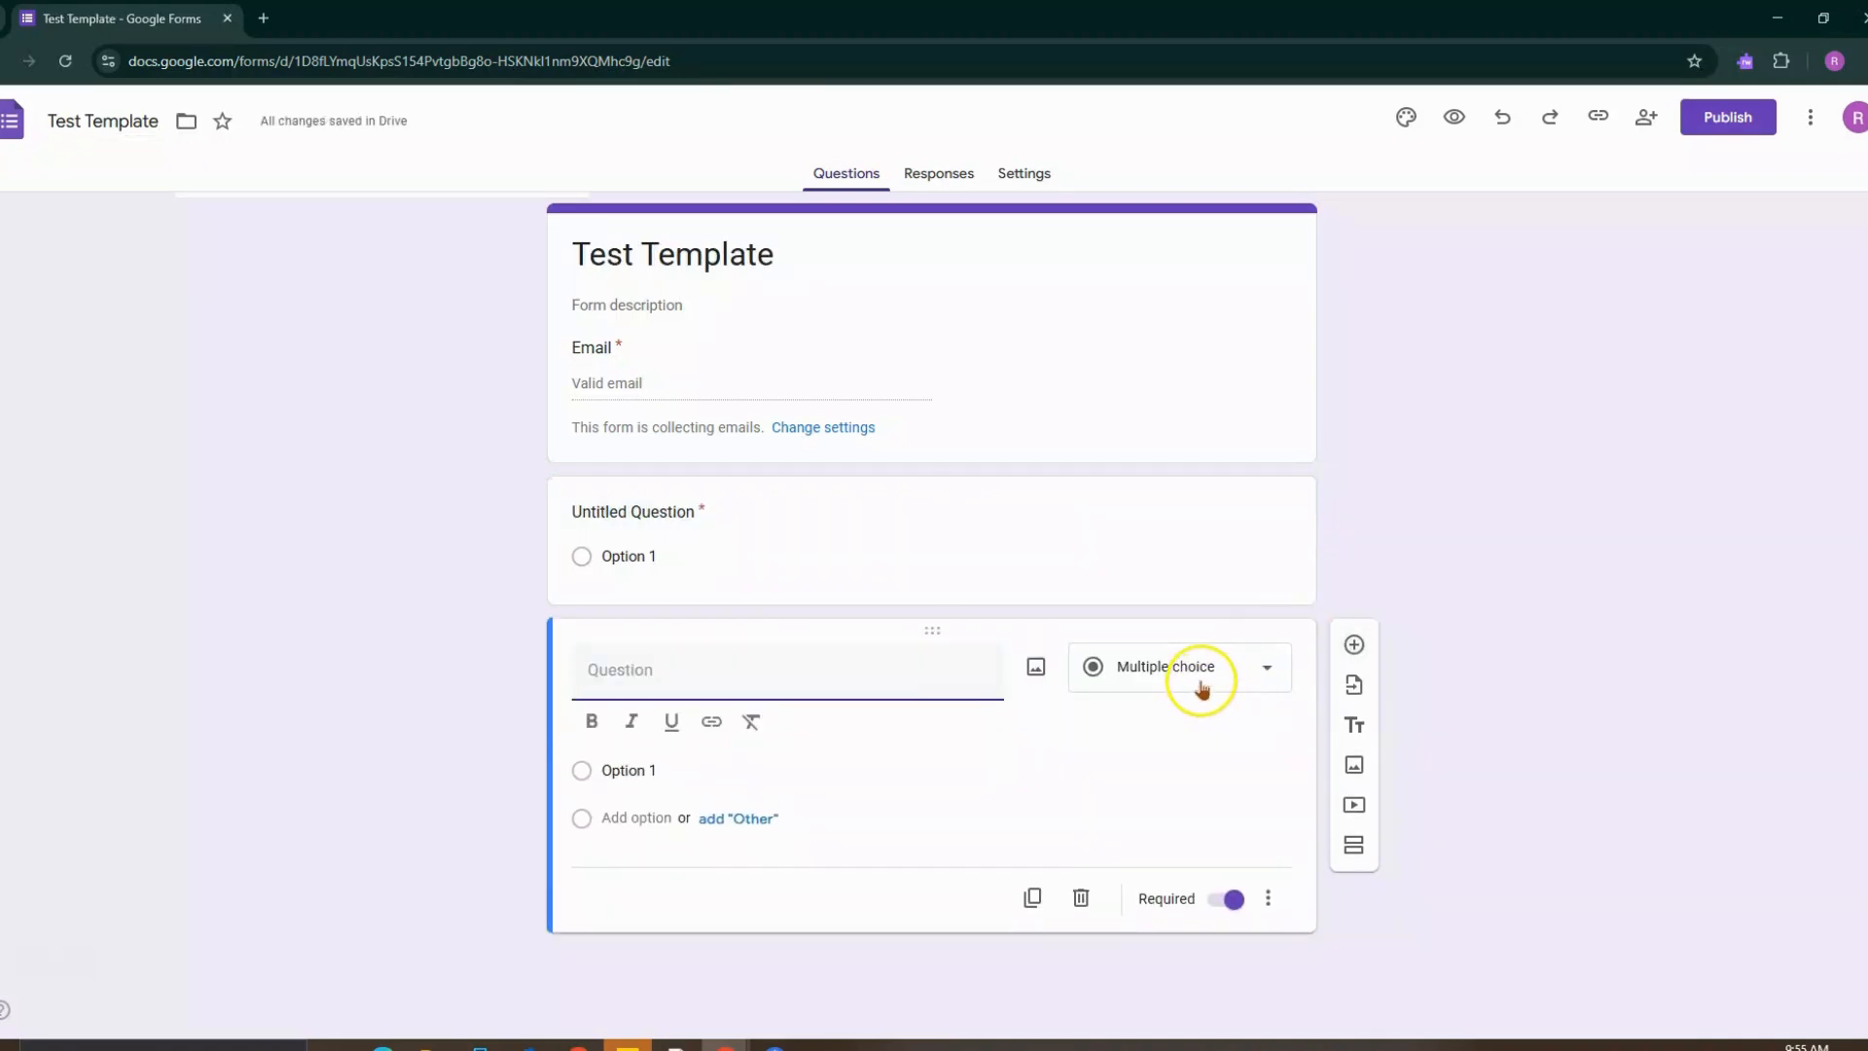
{"action": "left_click", "coordinate": [1201, 681]}
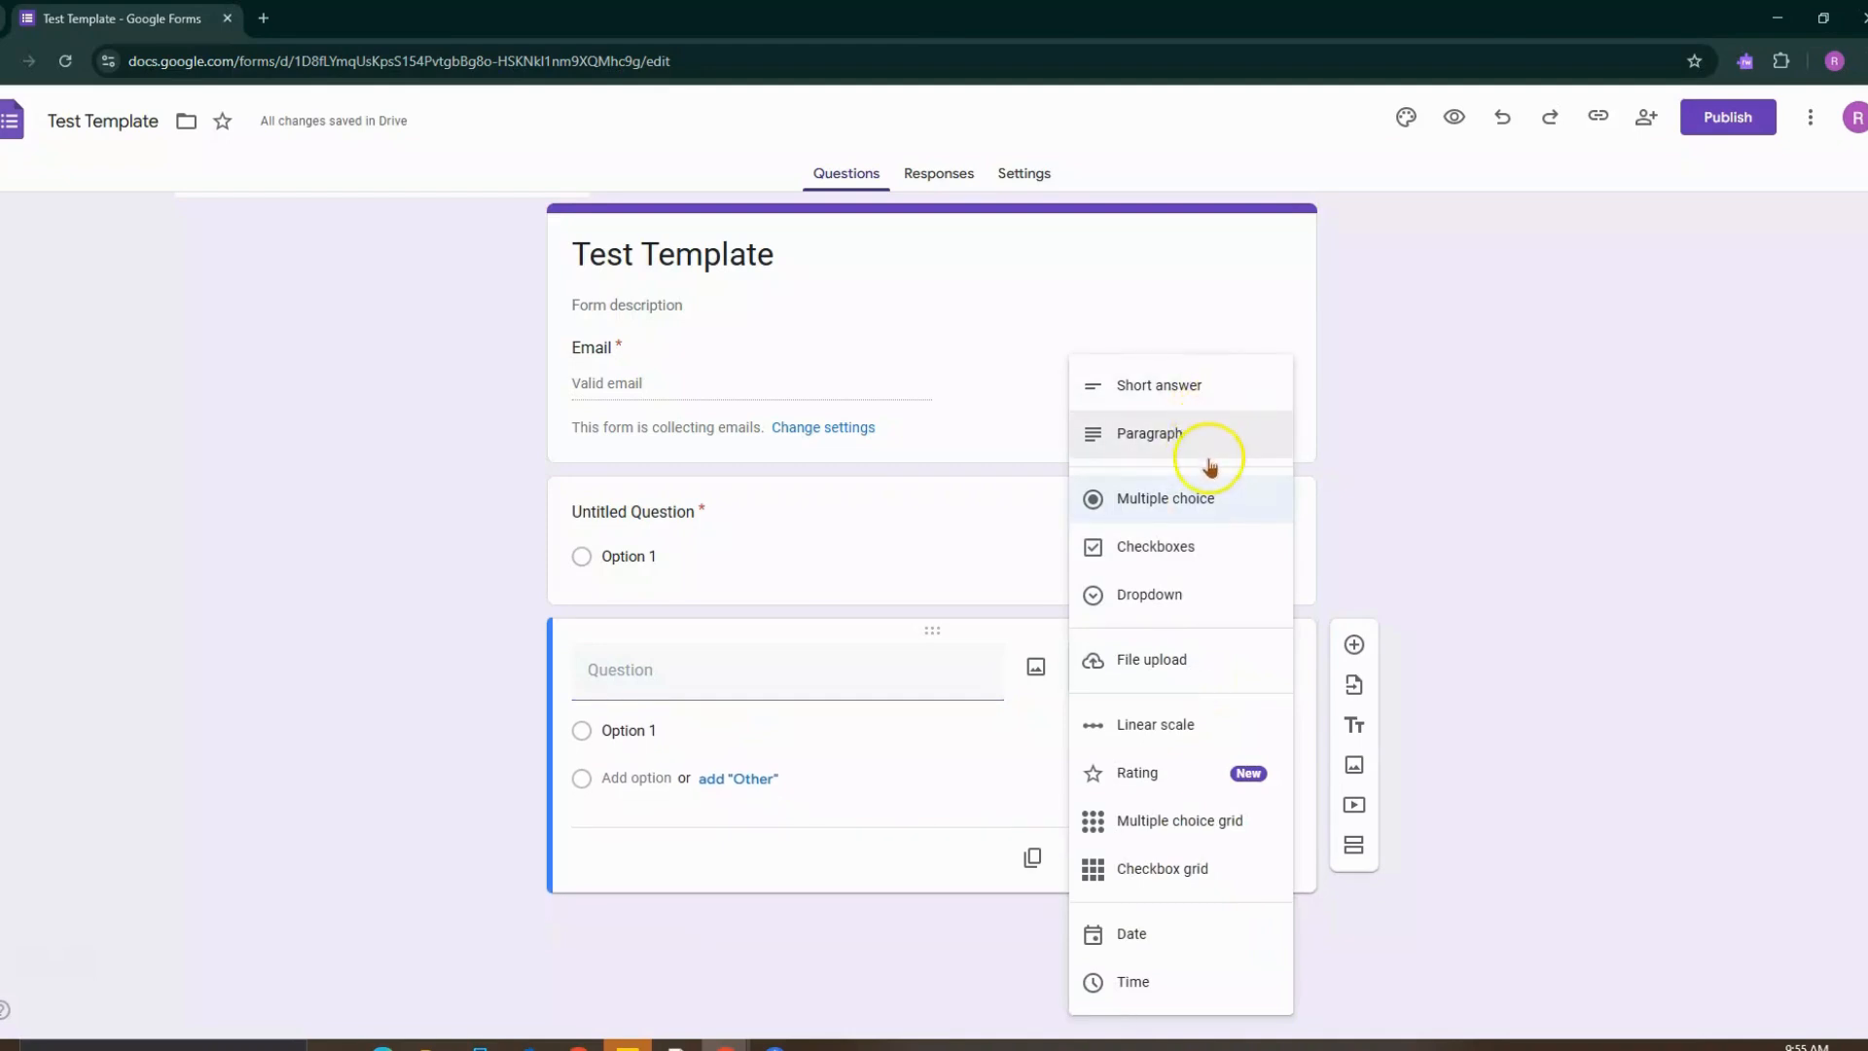
{"action": "left_click", "coordinate": [1212, 501]}
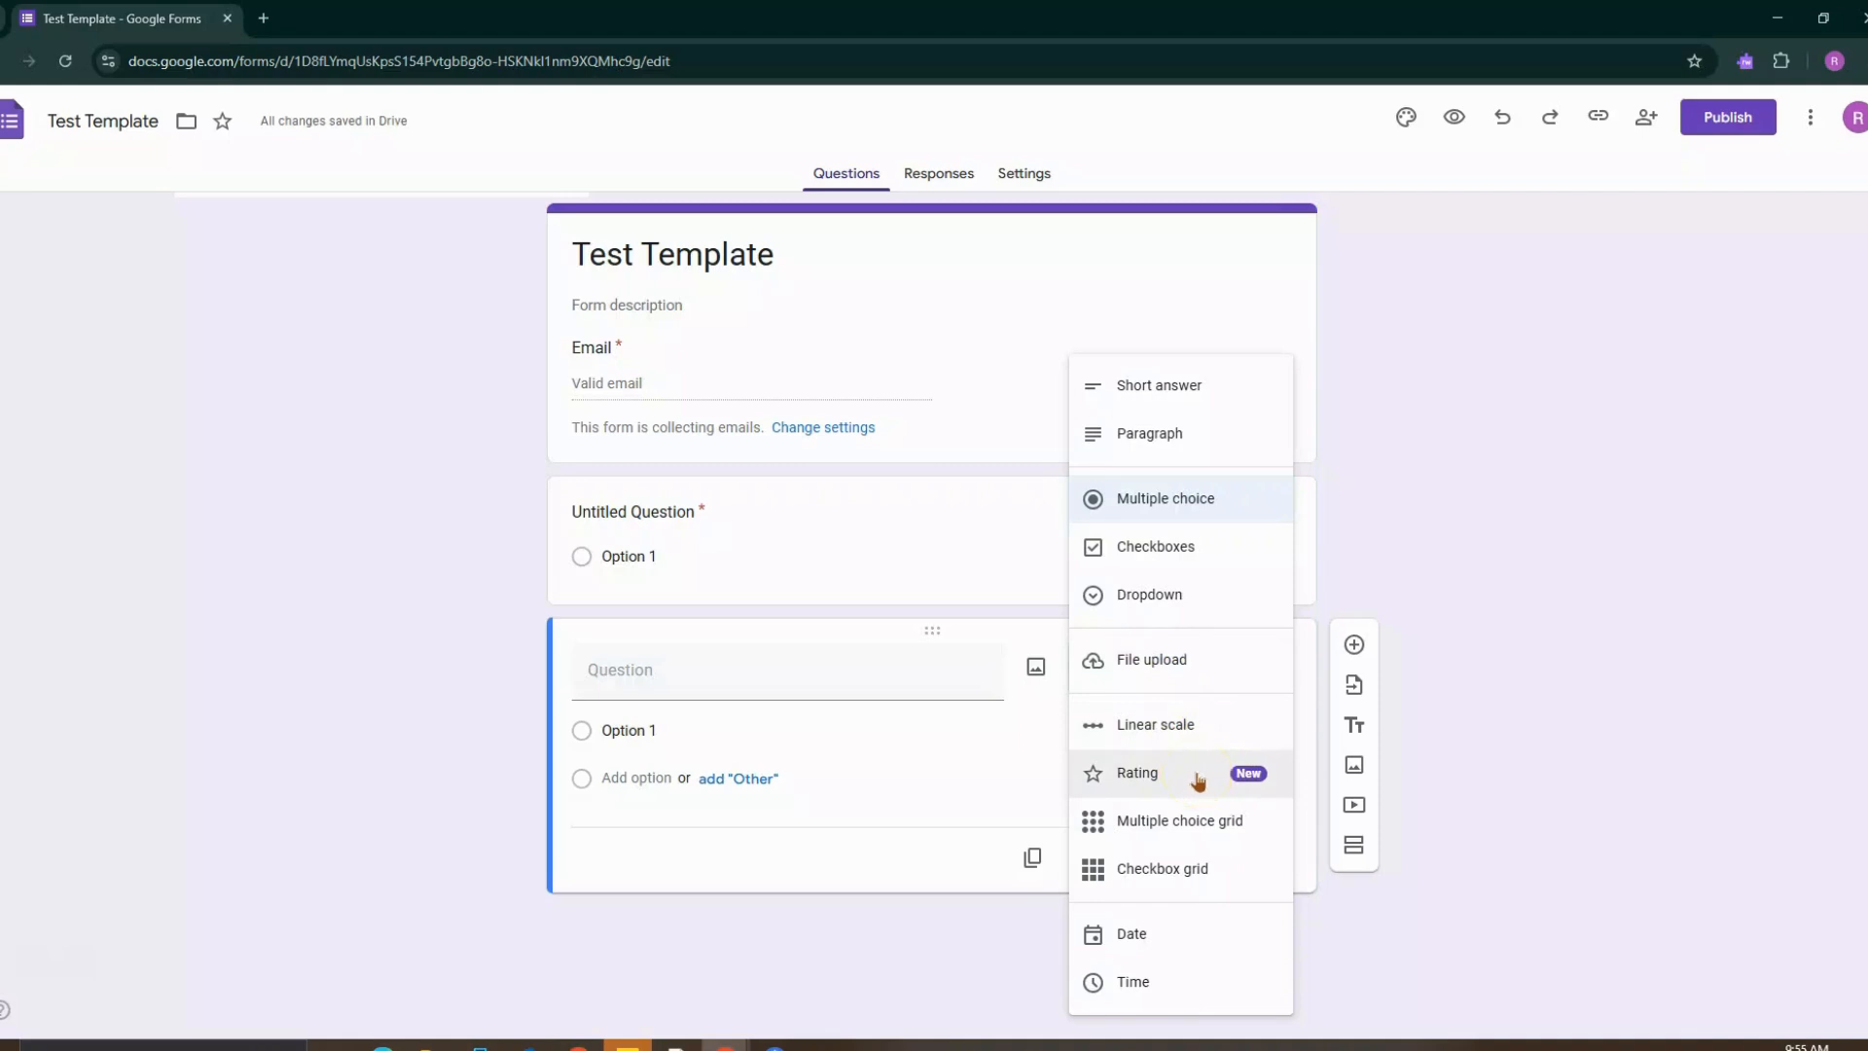
{"action": "left_click", "coordinate": [1230, 832]}
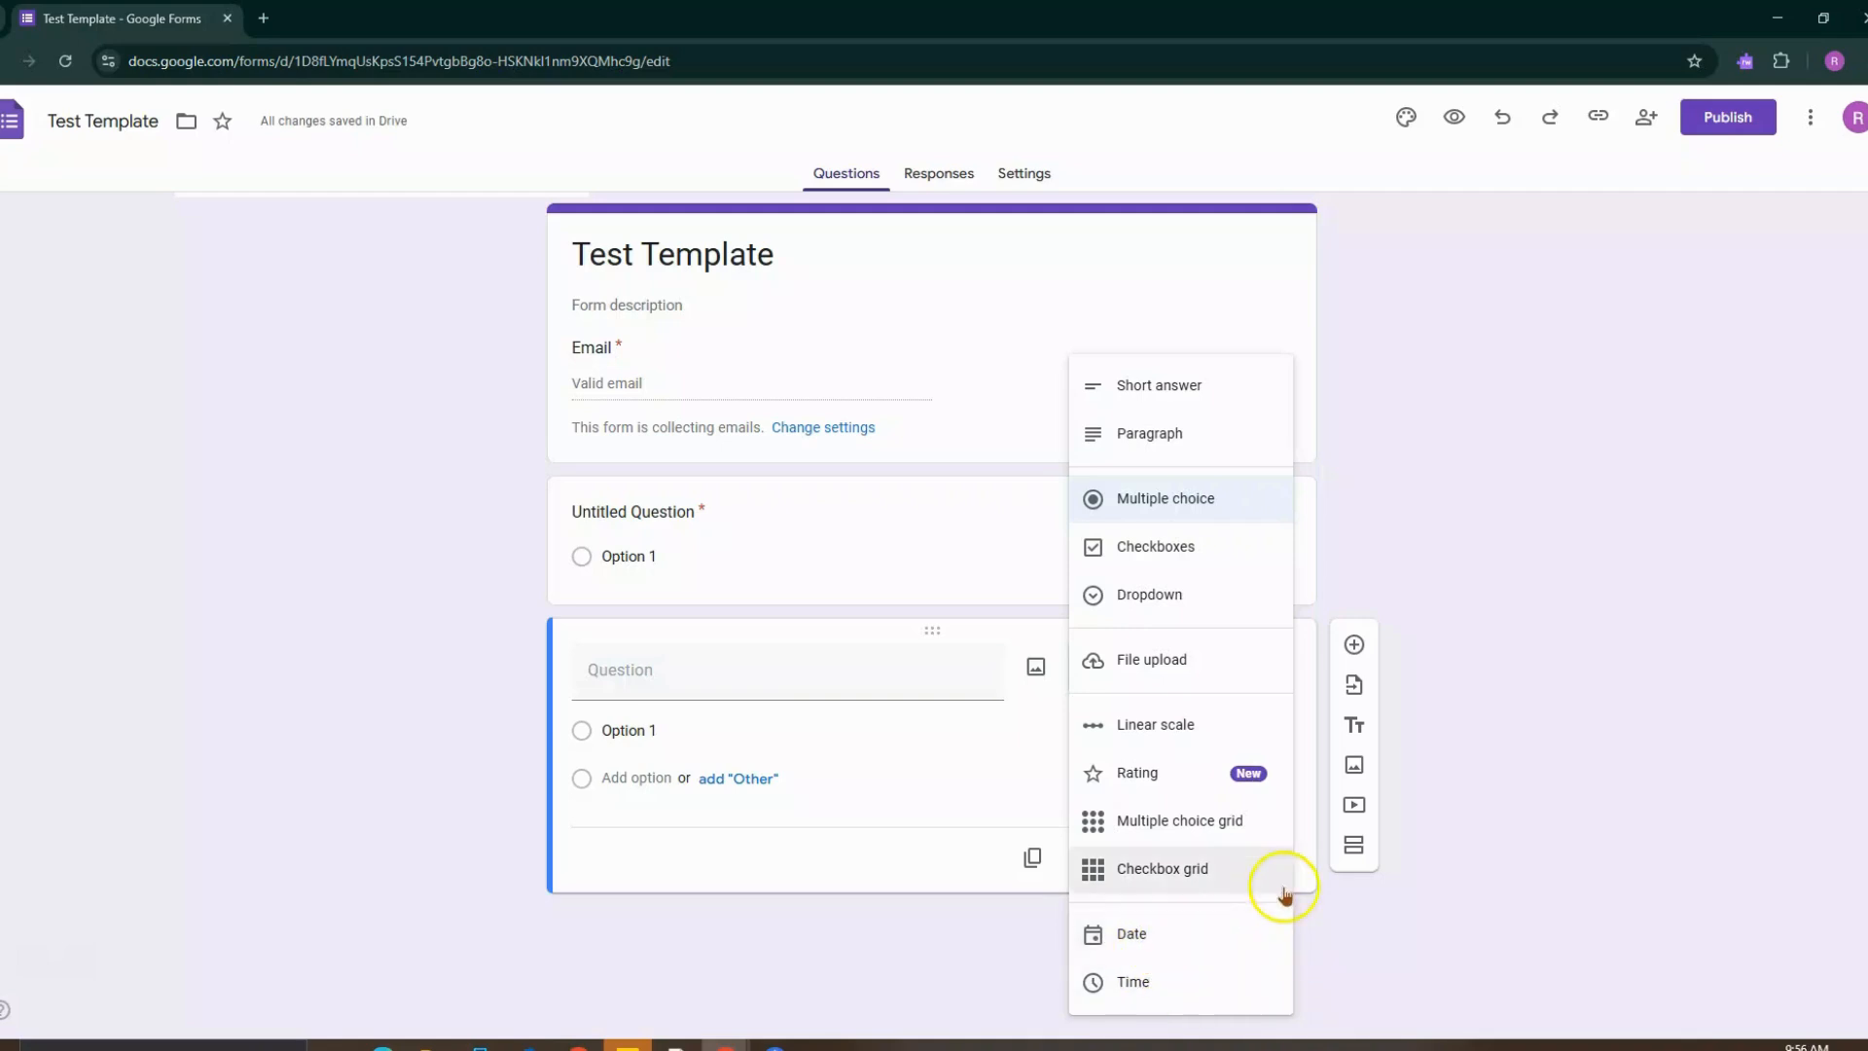
{"action": "left_click", "coordinate": [1386, 491]}
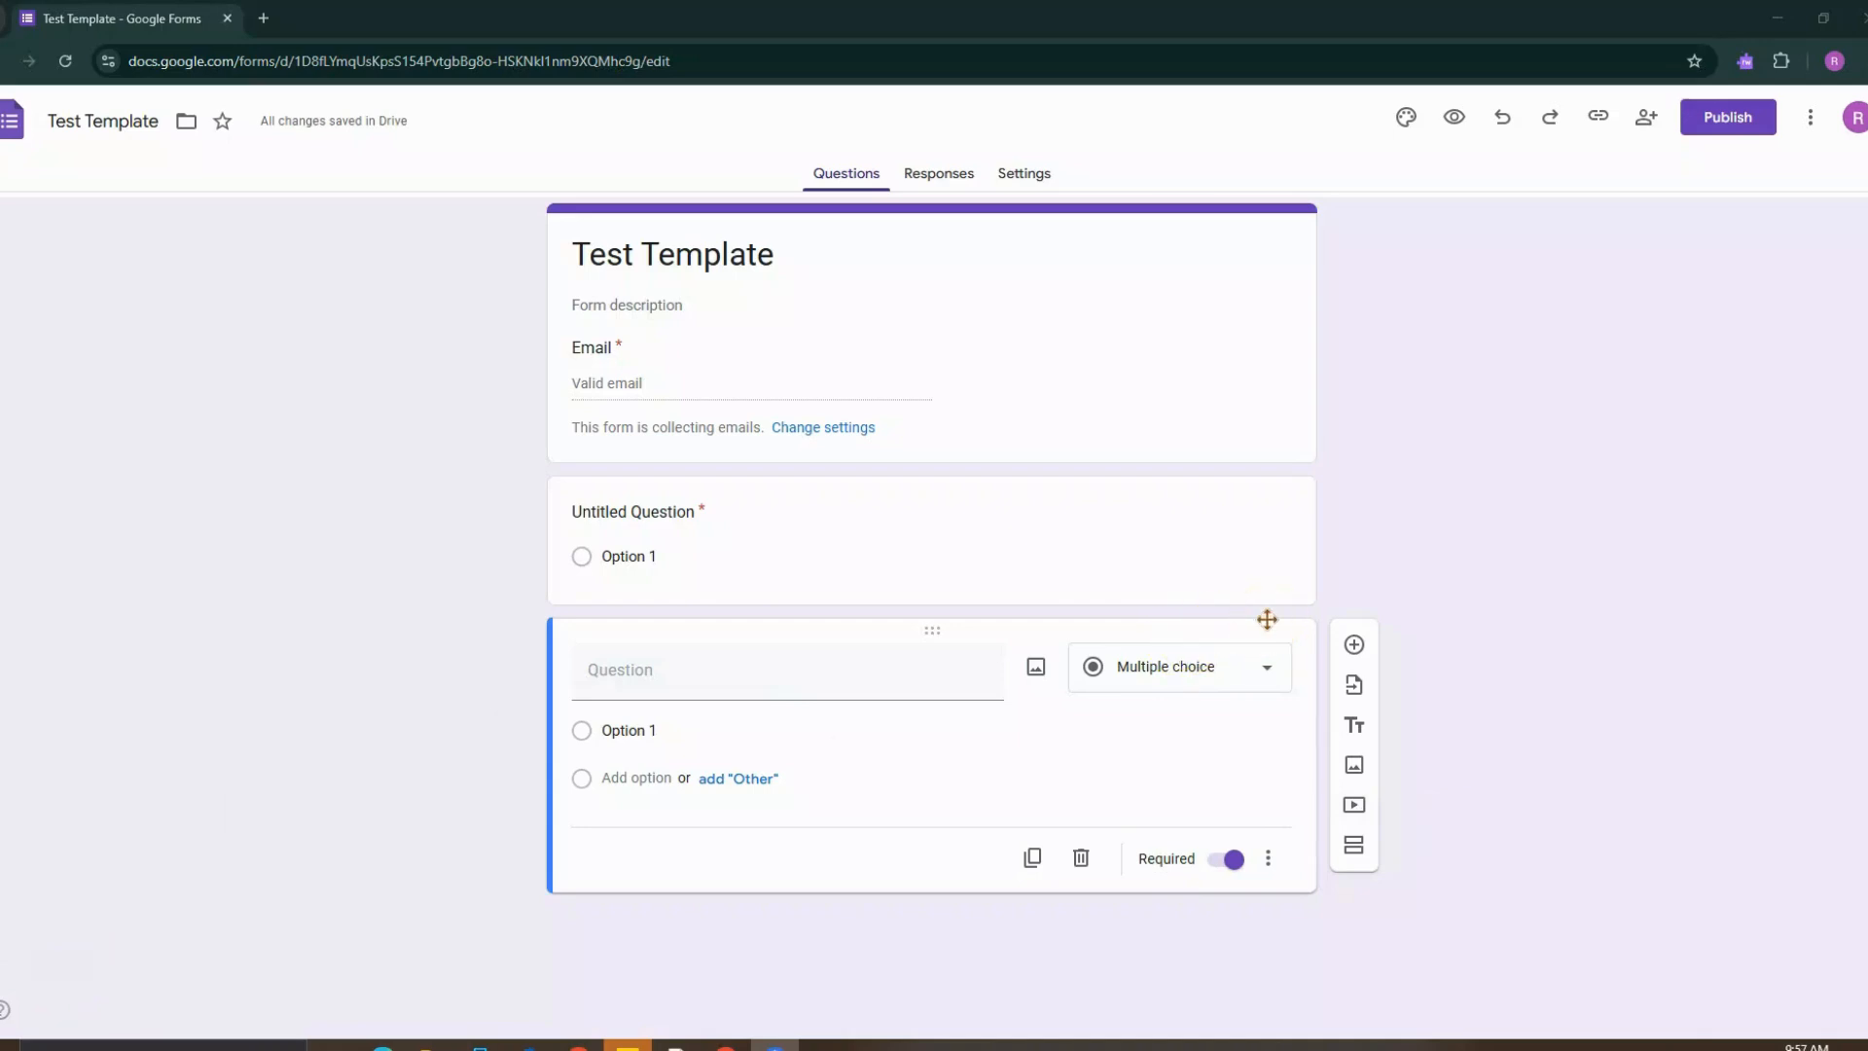
Make the form a quiz in its settings and set the default question point value to 10
{"action": "left_click", "coordinate": [1027, 180]}
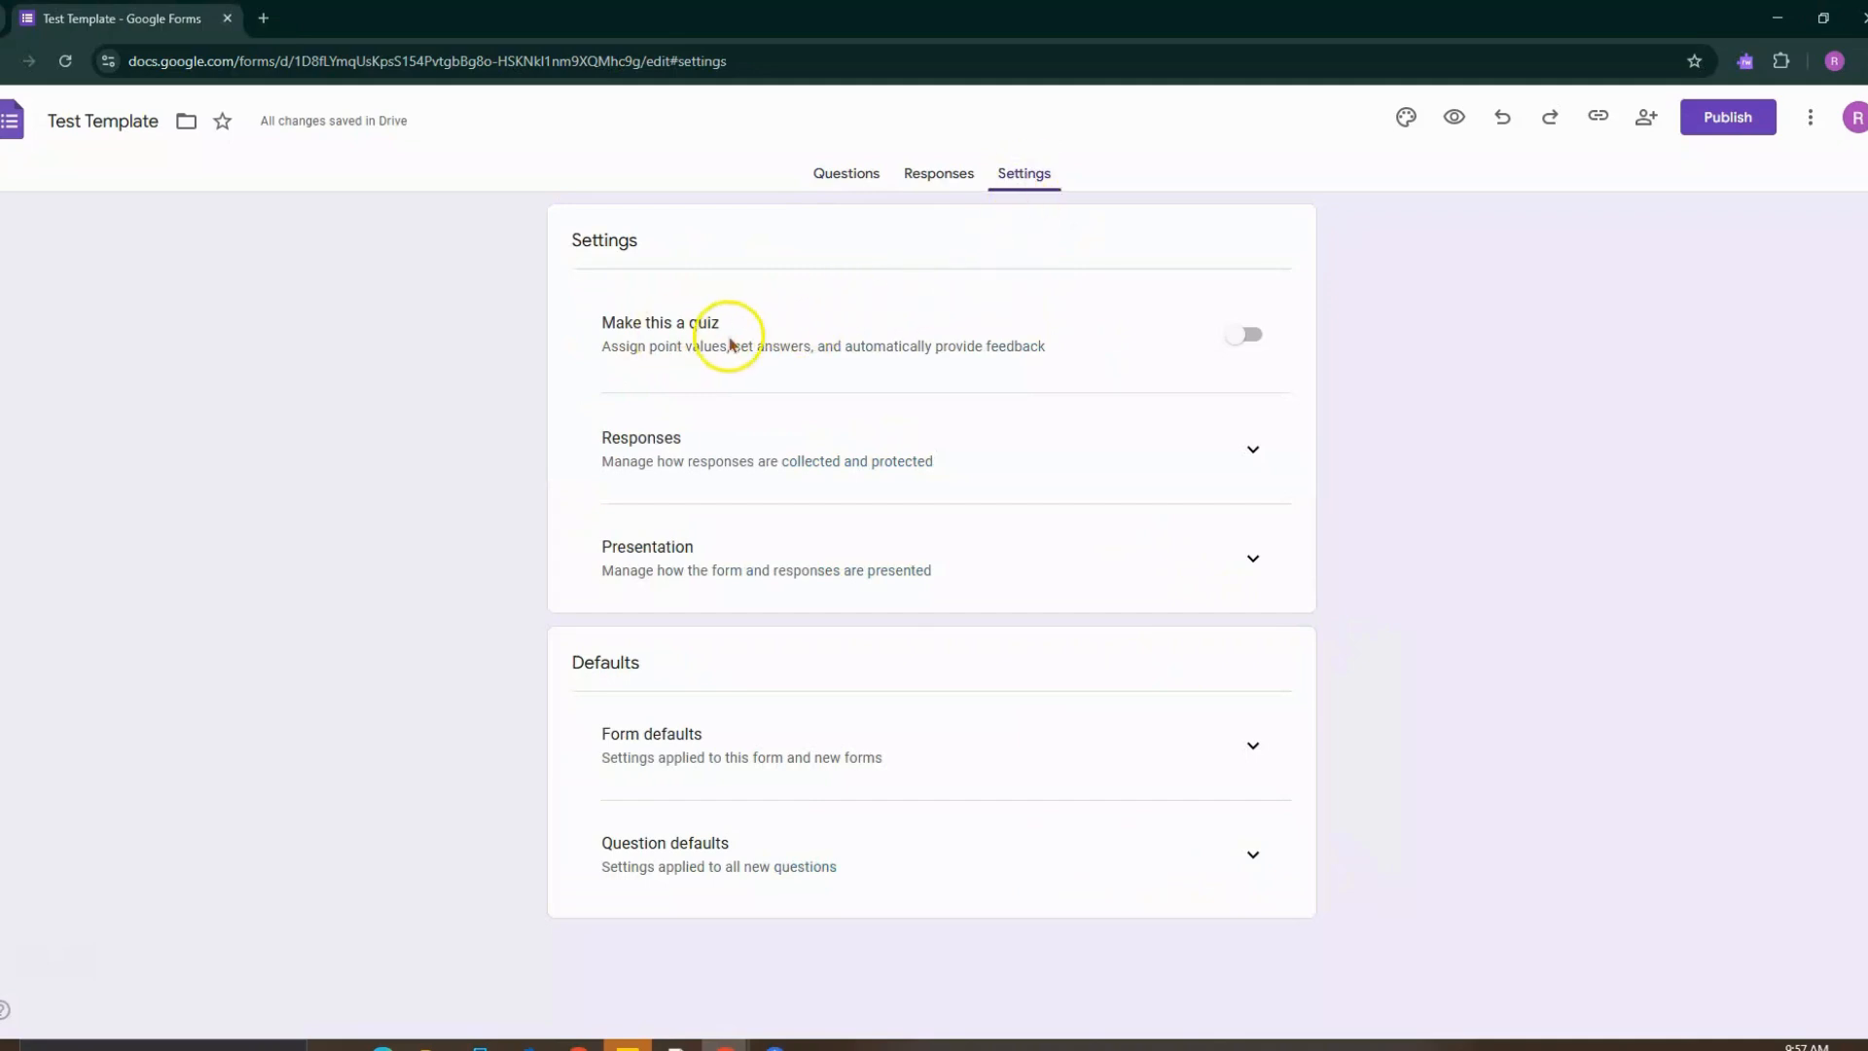
{"action": "left_click", "coordinate": [1251, 336]}
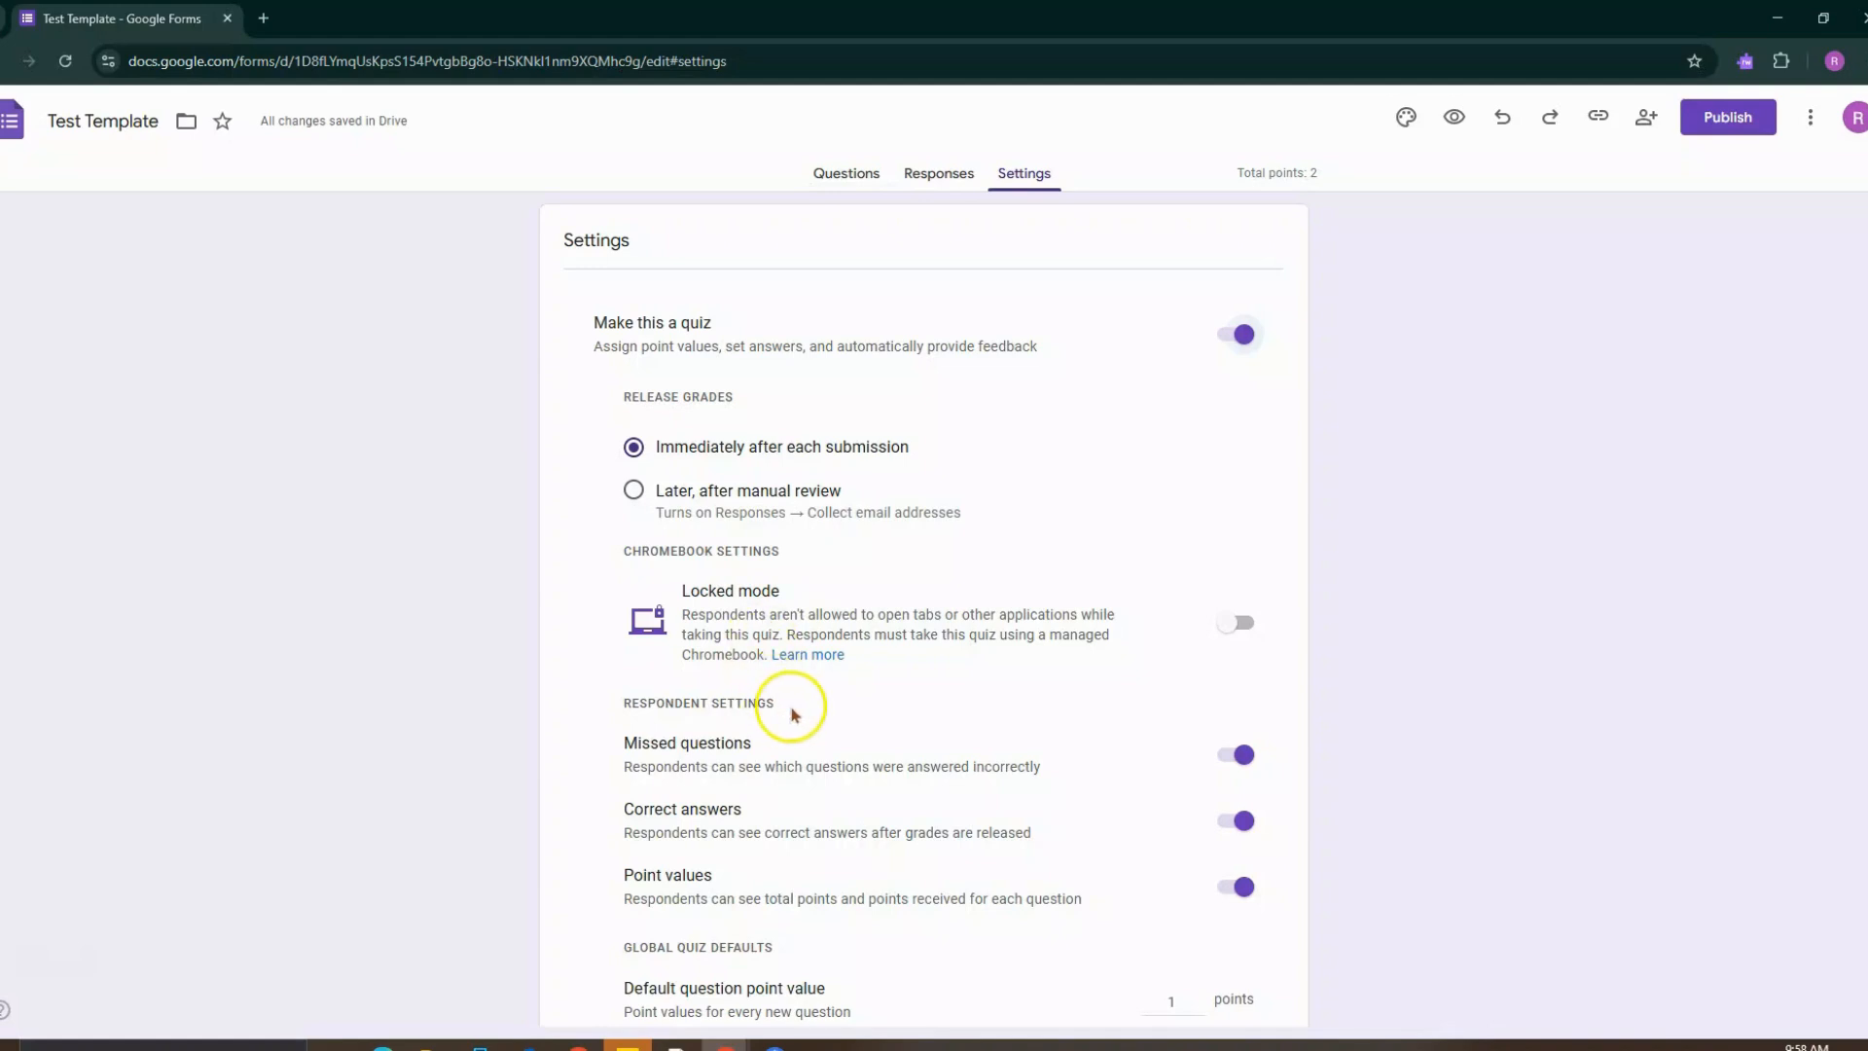
{"action": "scroll", "coordinate": [793, 711], "scroll_direction": "down", "scroll_amount": 1}
{"action": "scroll", "coordinate": [795, 713], "scroll_direction": "down", "scroll_amount": 1}
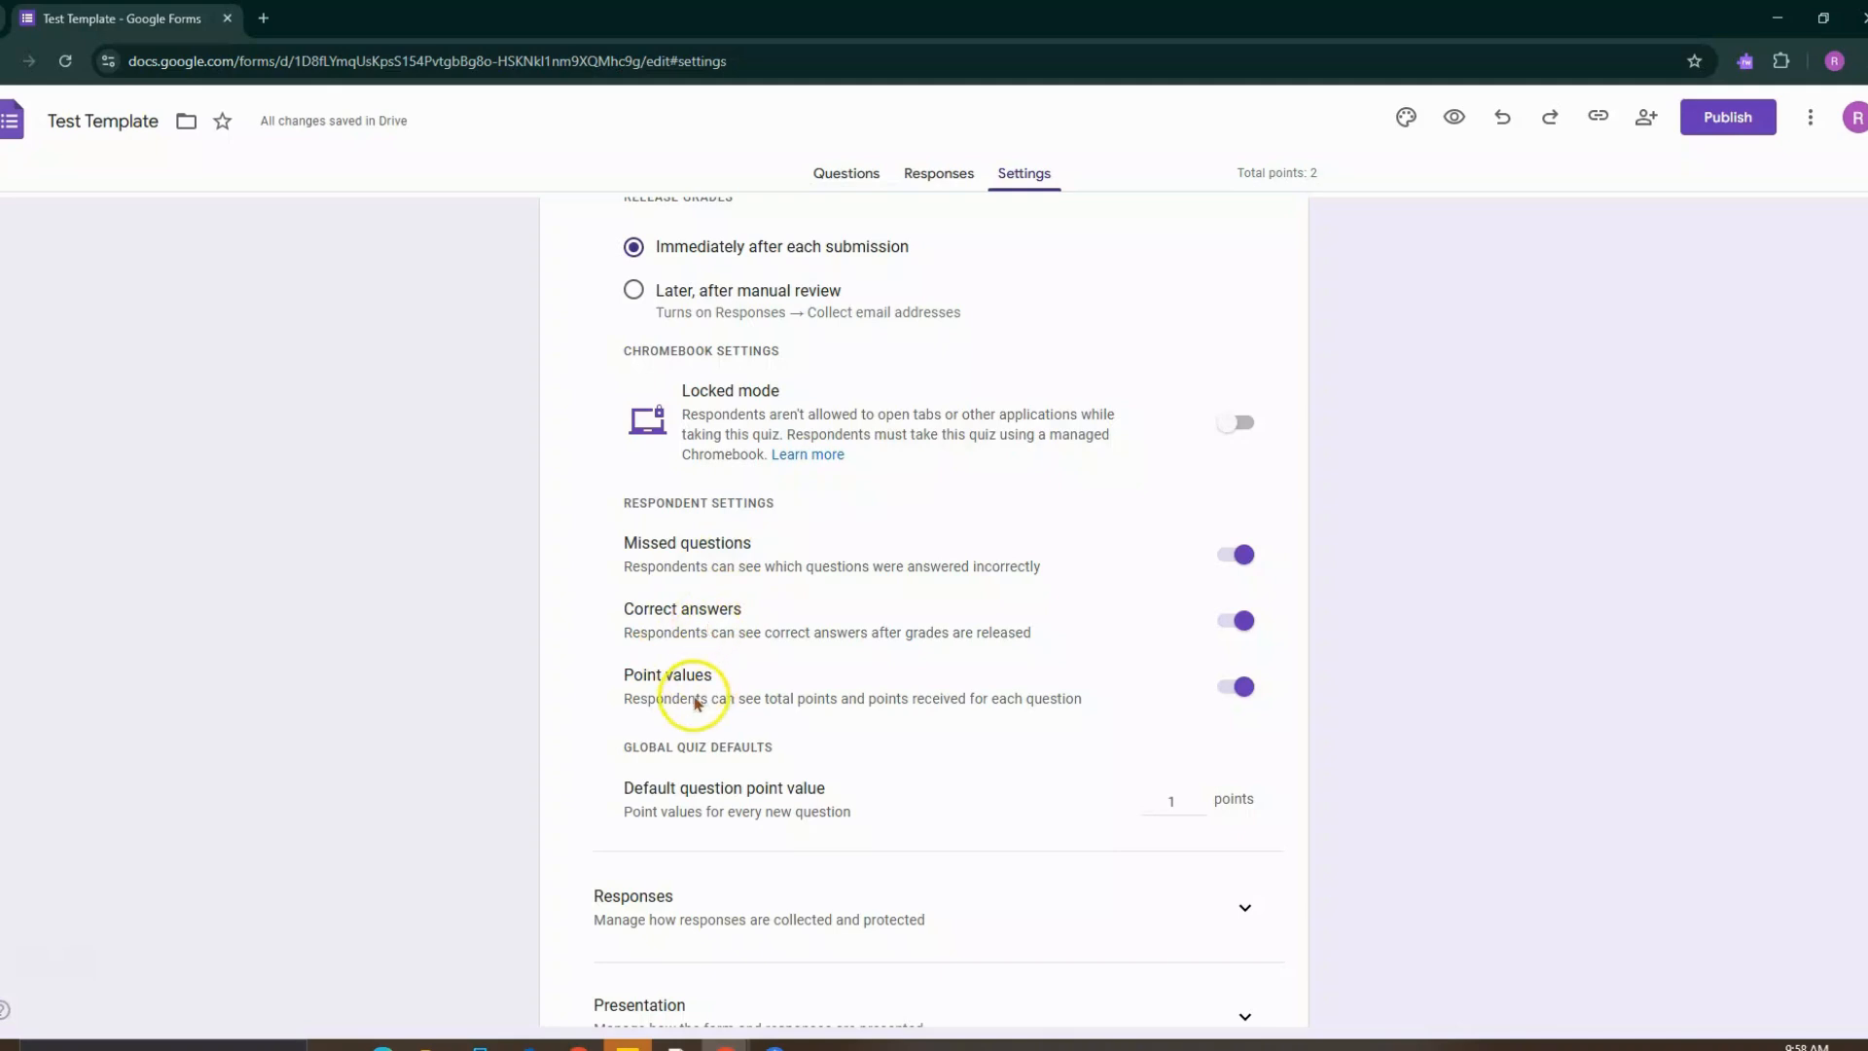
{"action": "scroll", "coordinate": [760, 701], "scroll_direction": "down", "scroll_amount": 1}
{"action": "scroll", "coordinate": [756, 692], "scroll_direction": "down", "scroll_amount": 1}
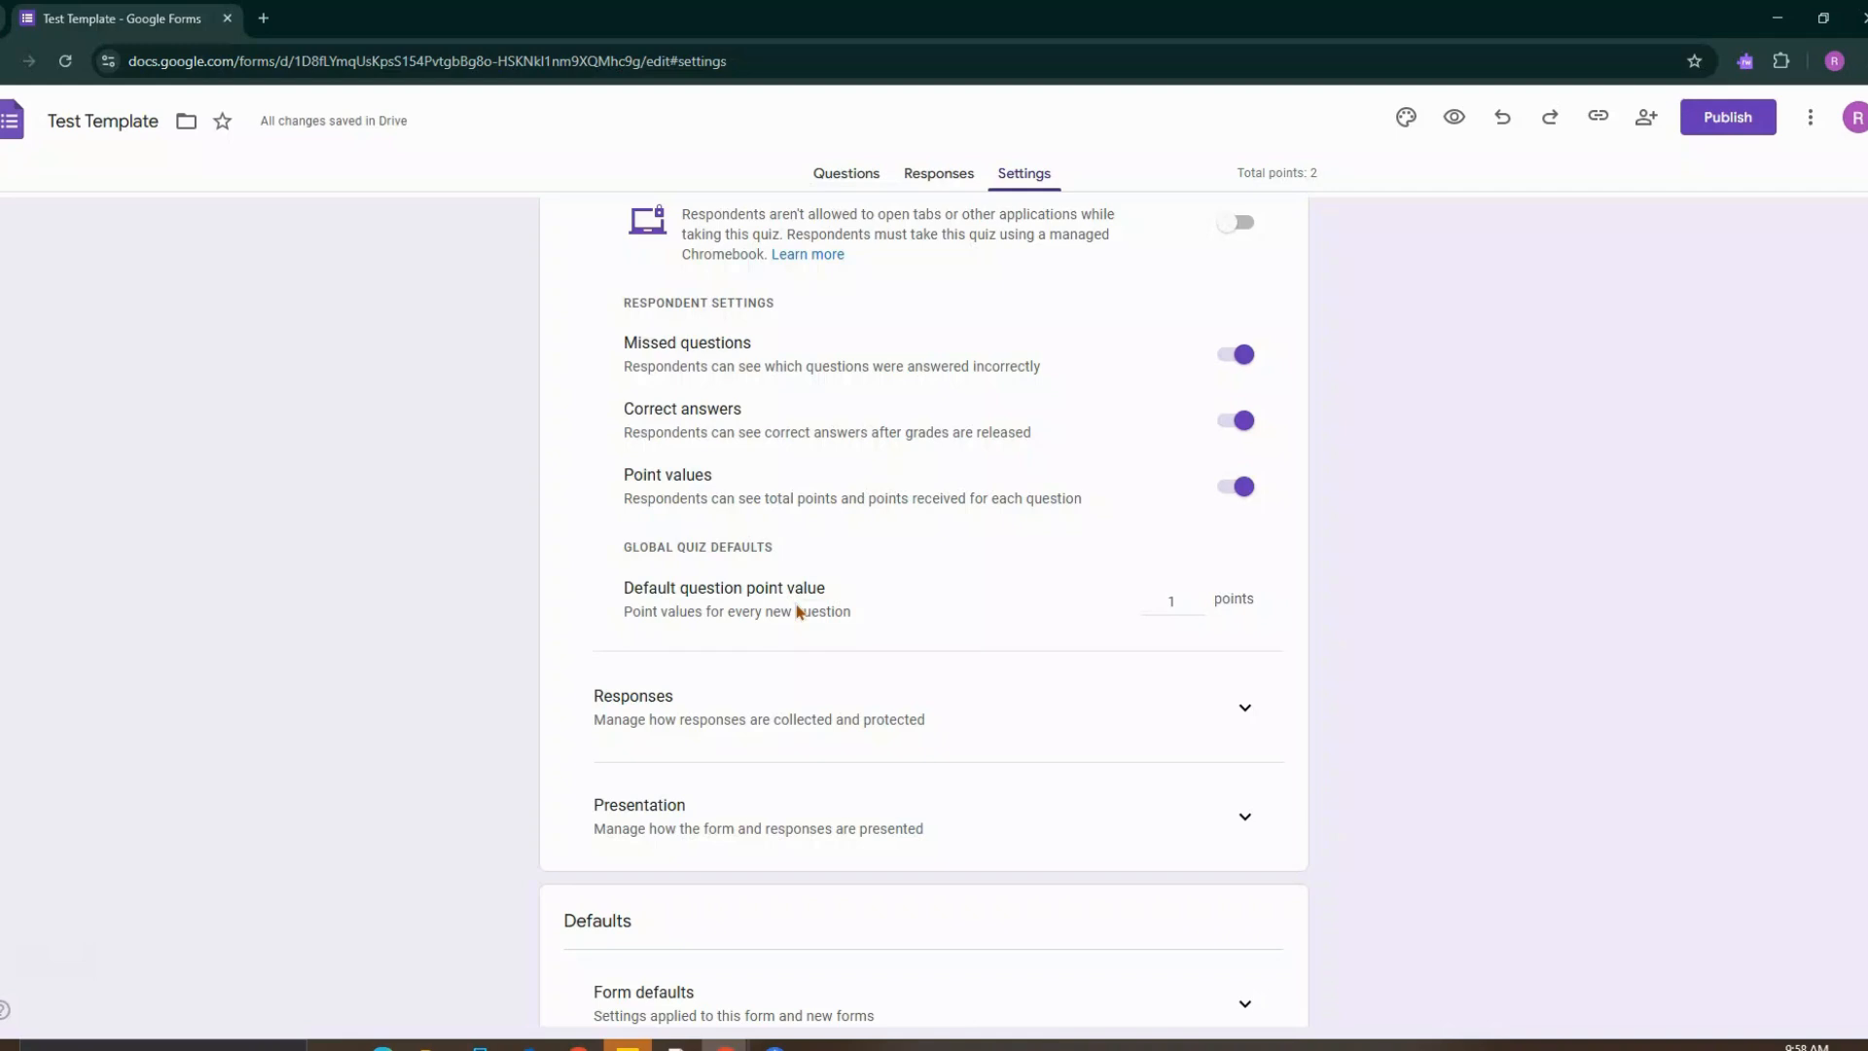
{"action": "double_click", "coordinate": [1176, 600]}
{"action": "type", "text": "10"}
{"action": "left_click", "coordinate": [1848, 873]}
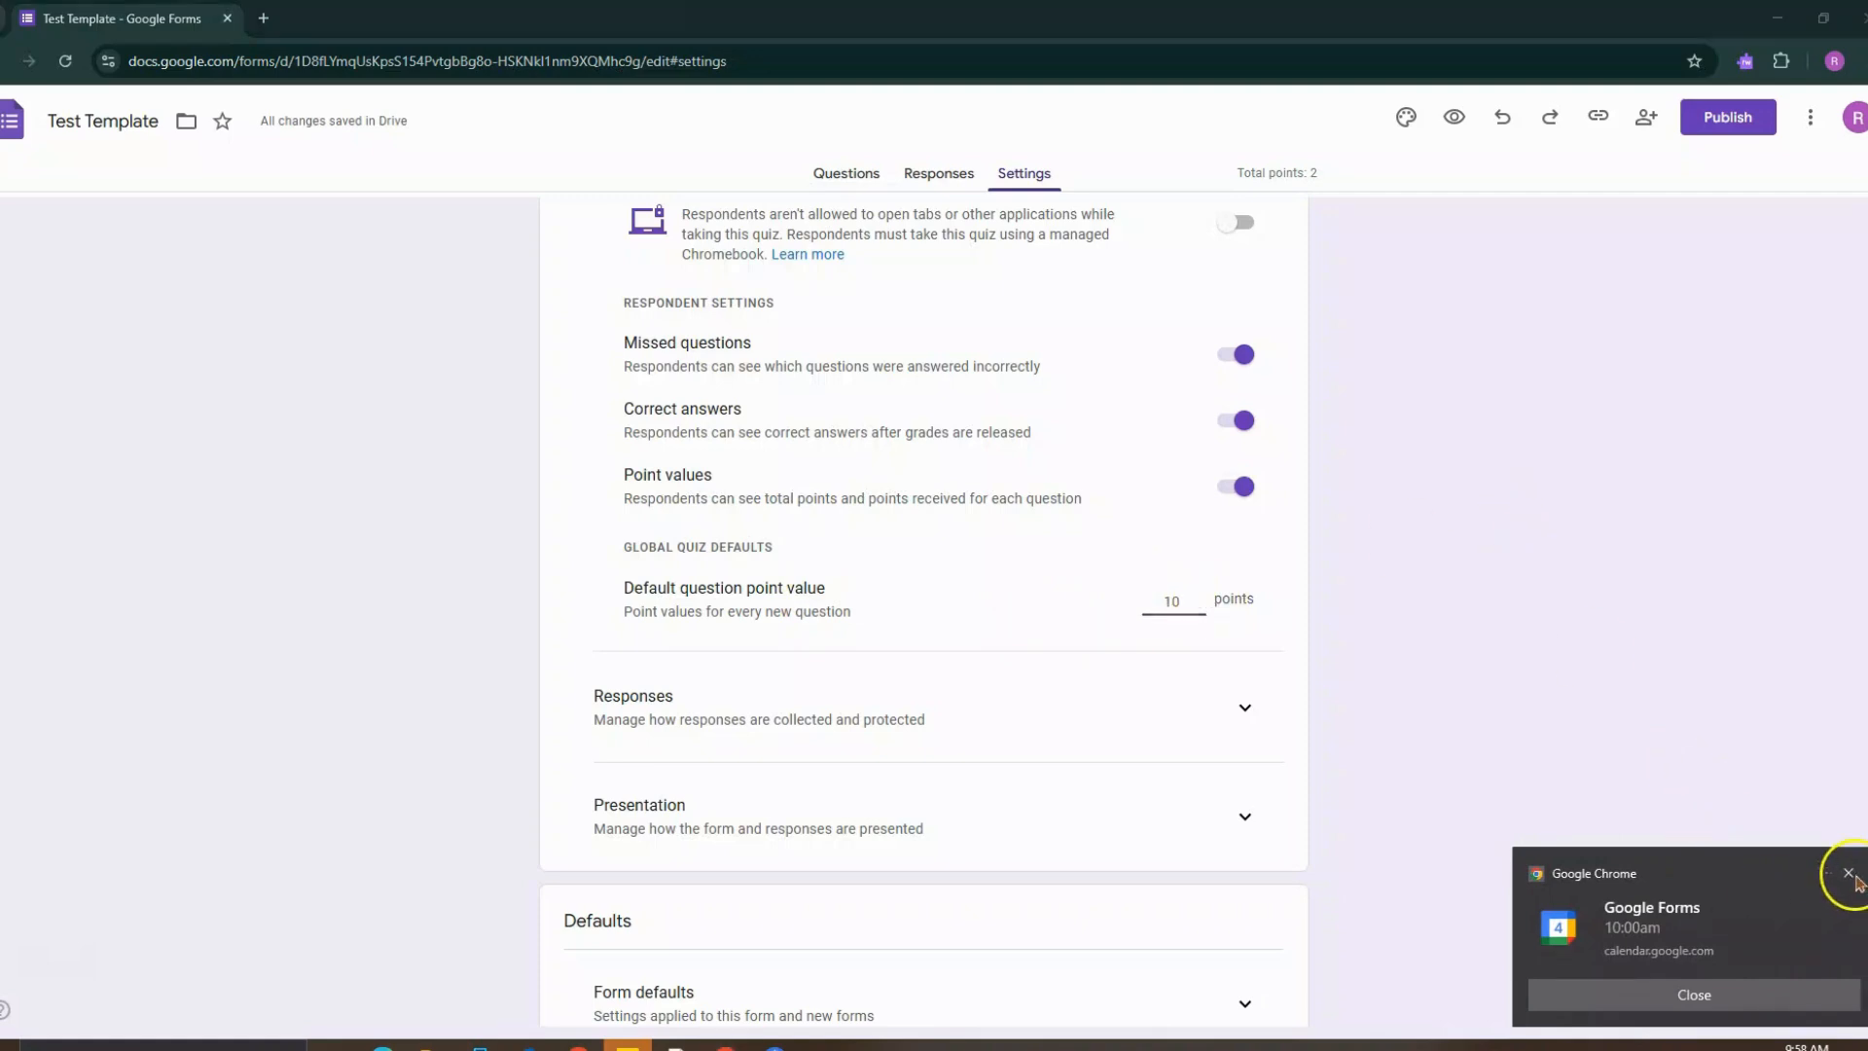
{"action": "double_click", "coordinate": [1171, 603]}
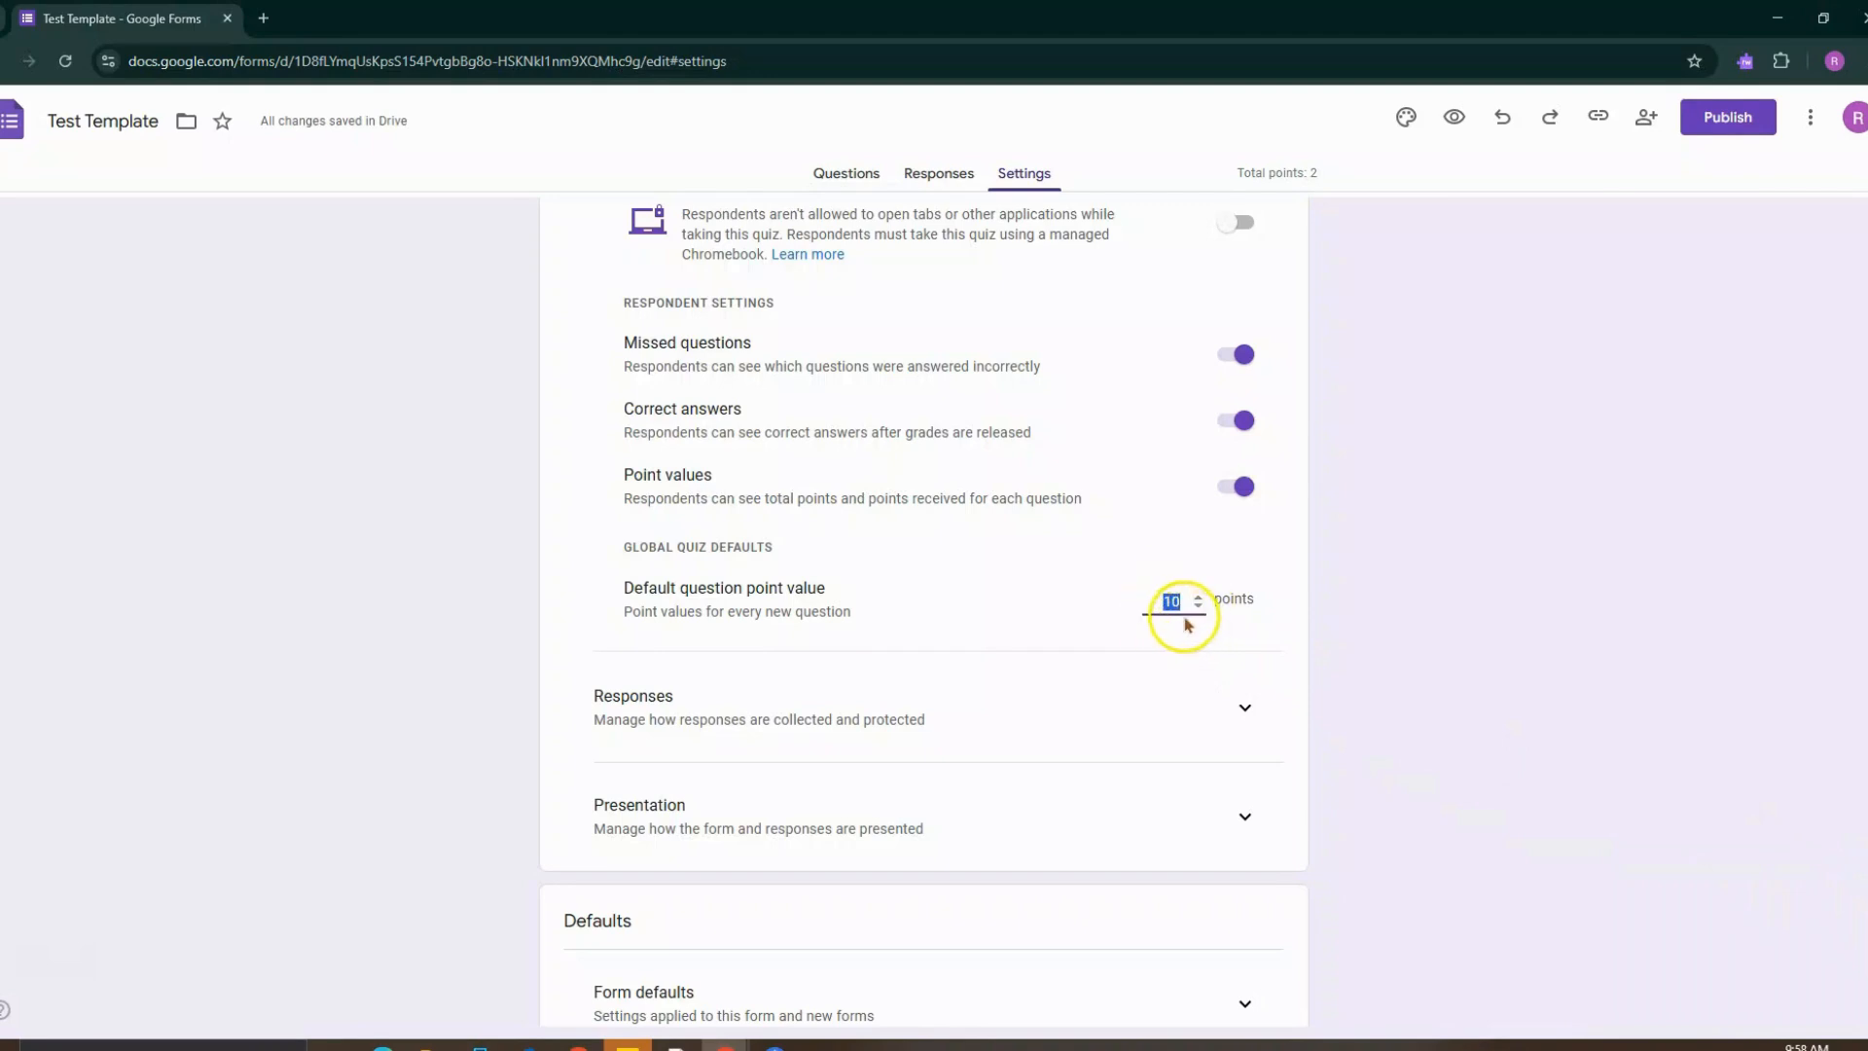
{"action": "left_click", "coordinate": [1384, 636]}
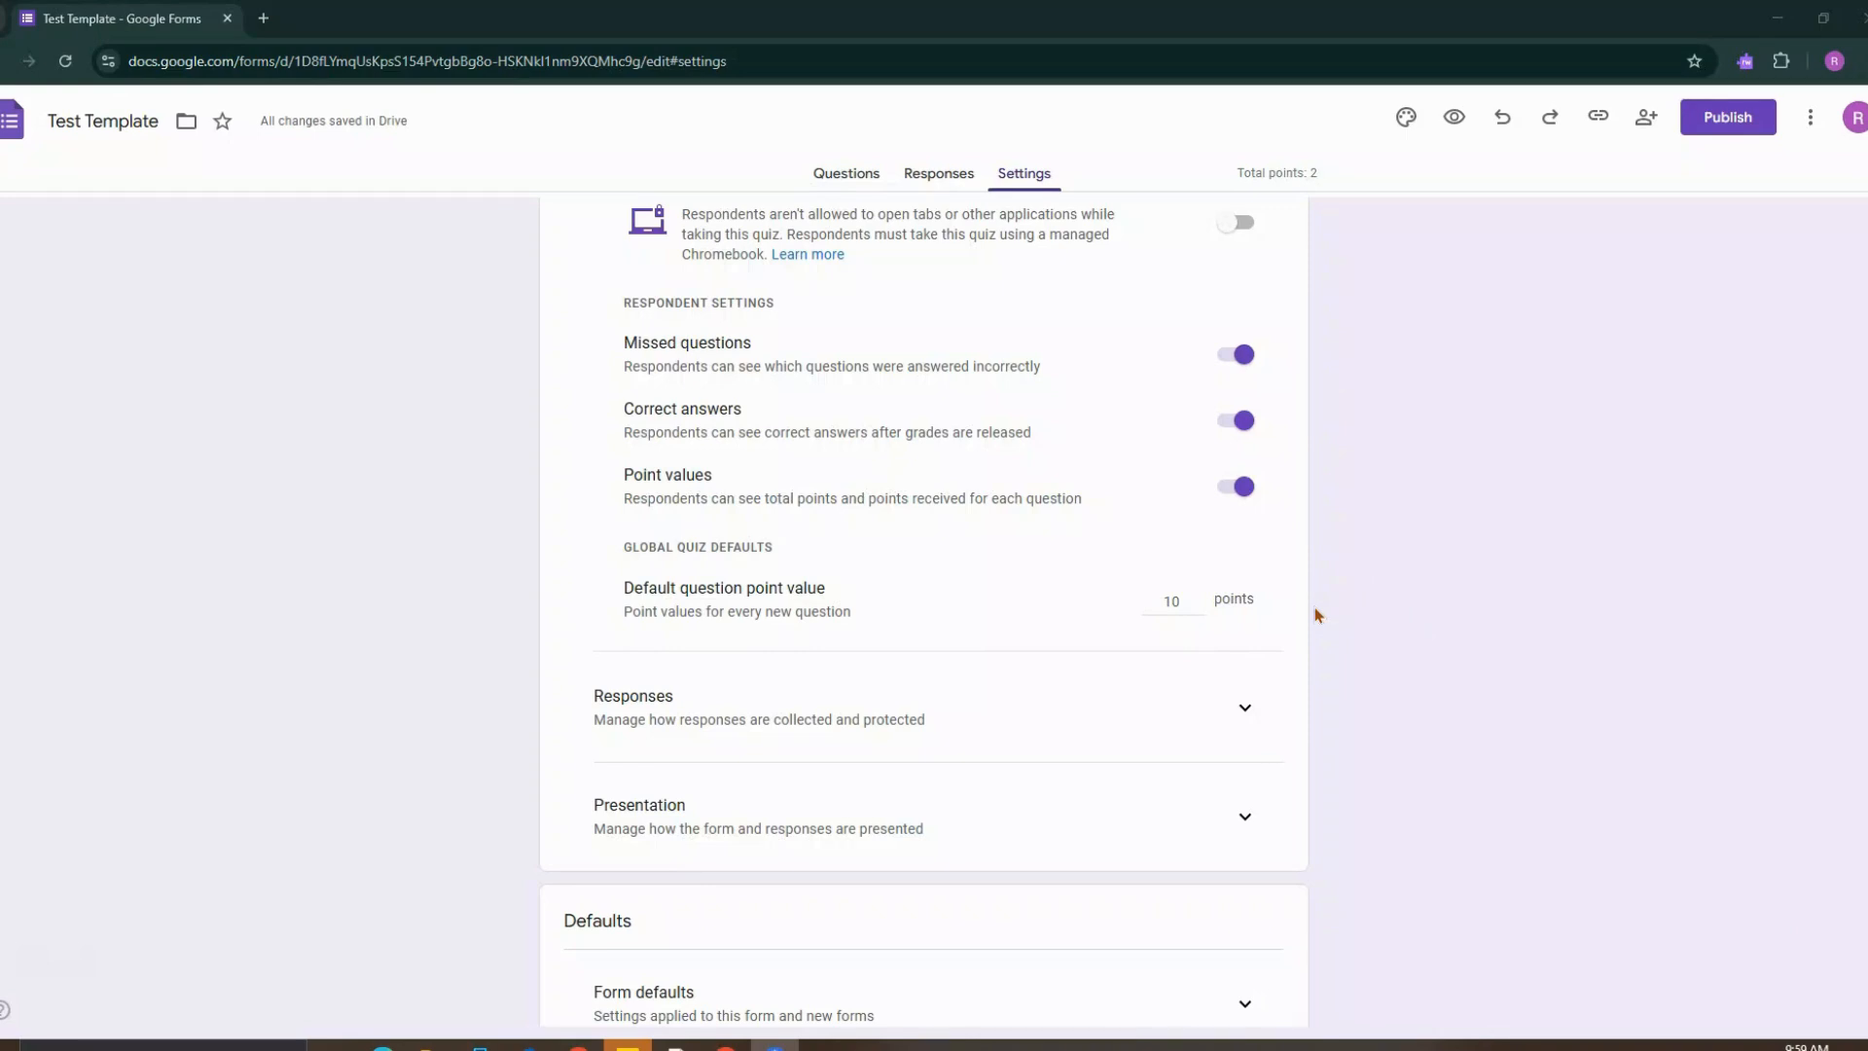
In the Responses settings, check the email collection and response copy choices and enable Limit to 1 response
{"action": "scroll", "coordinate": [1315, 607], "scroll_direction": "down", "scroll_amount": 2}
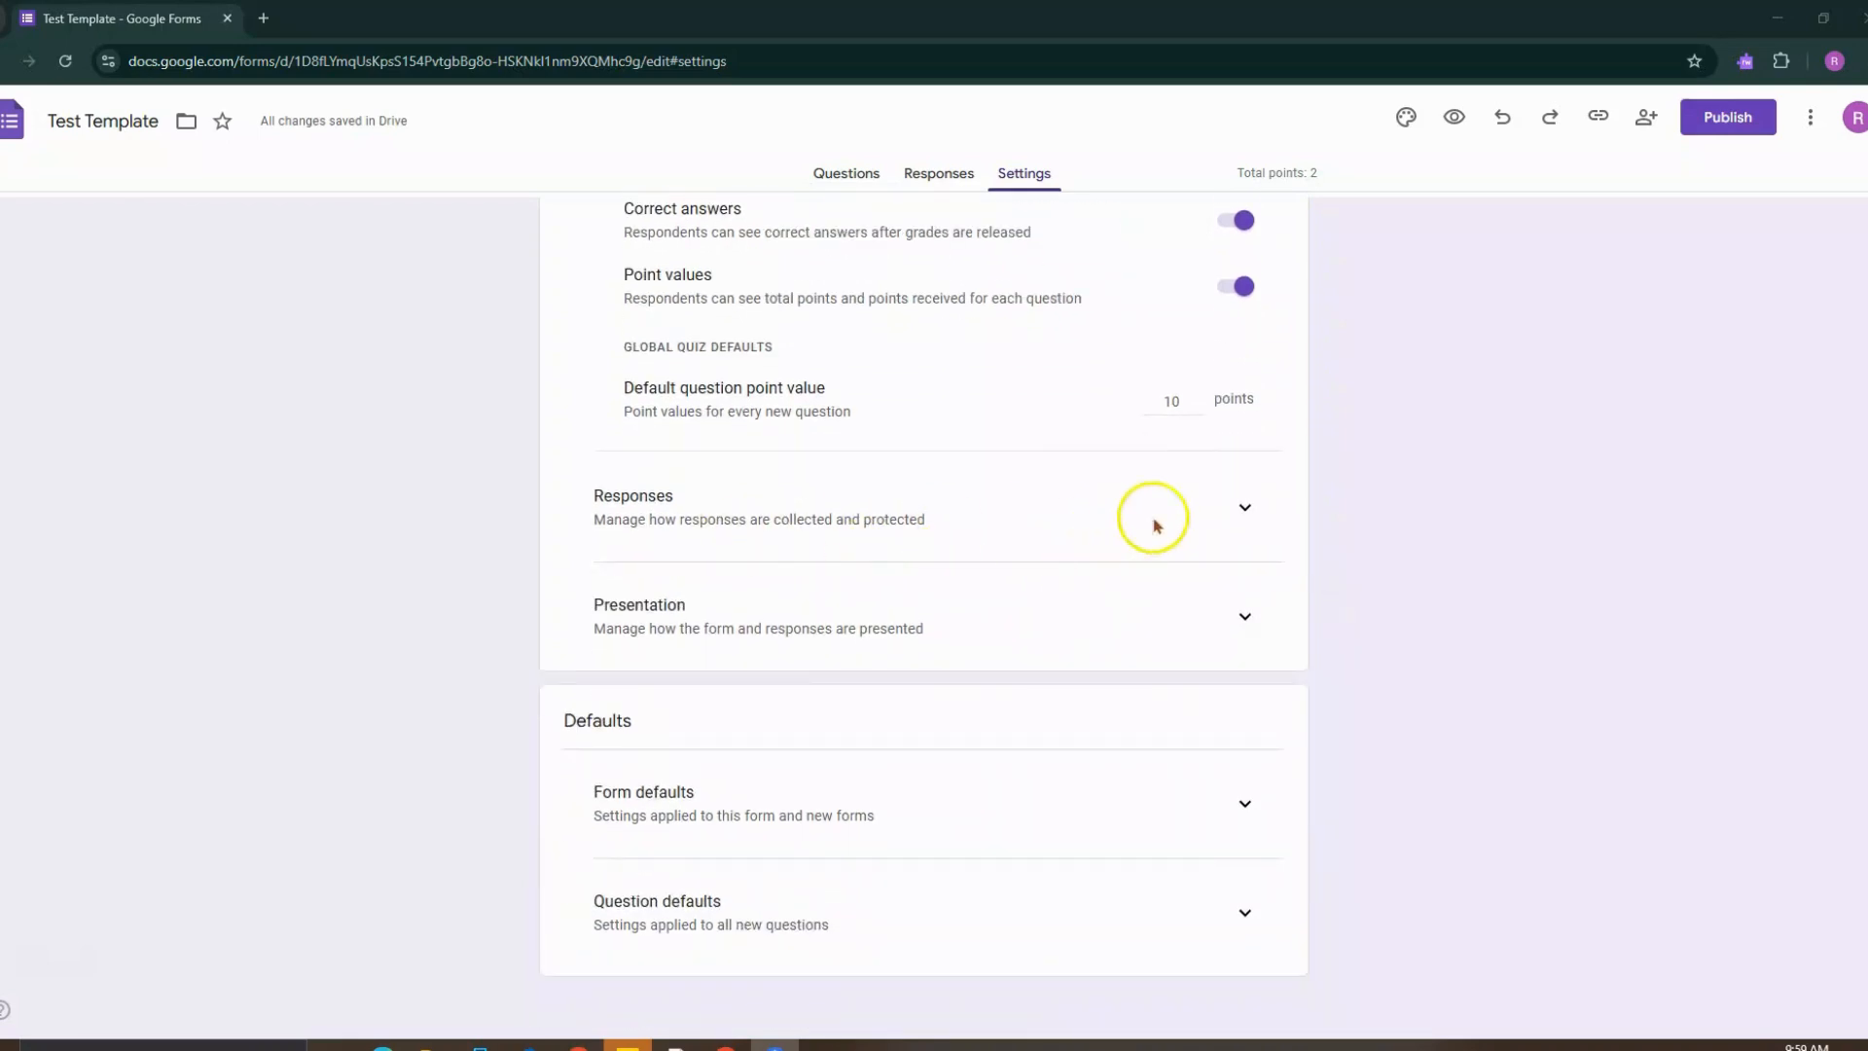
{"action": "left_click", "coordinate": [1245, 507]}
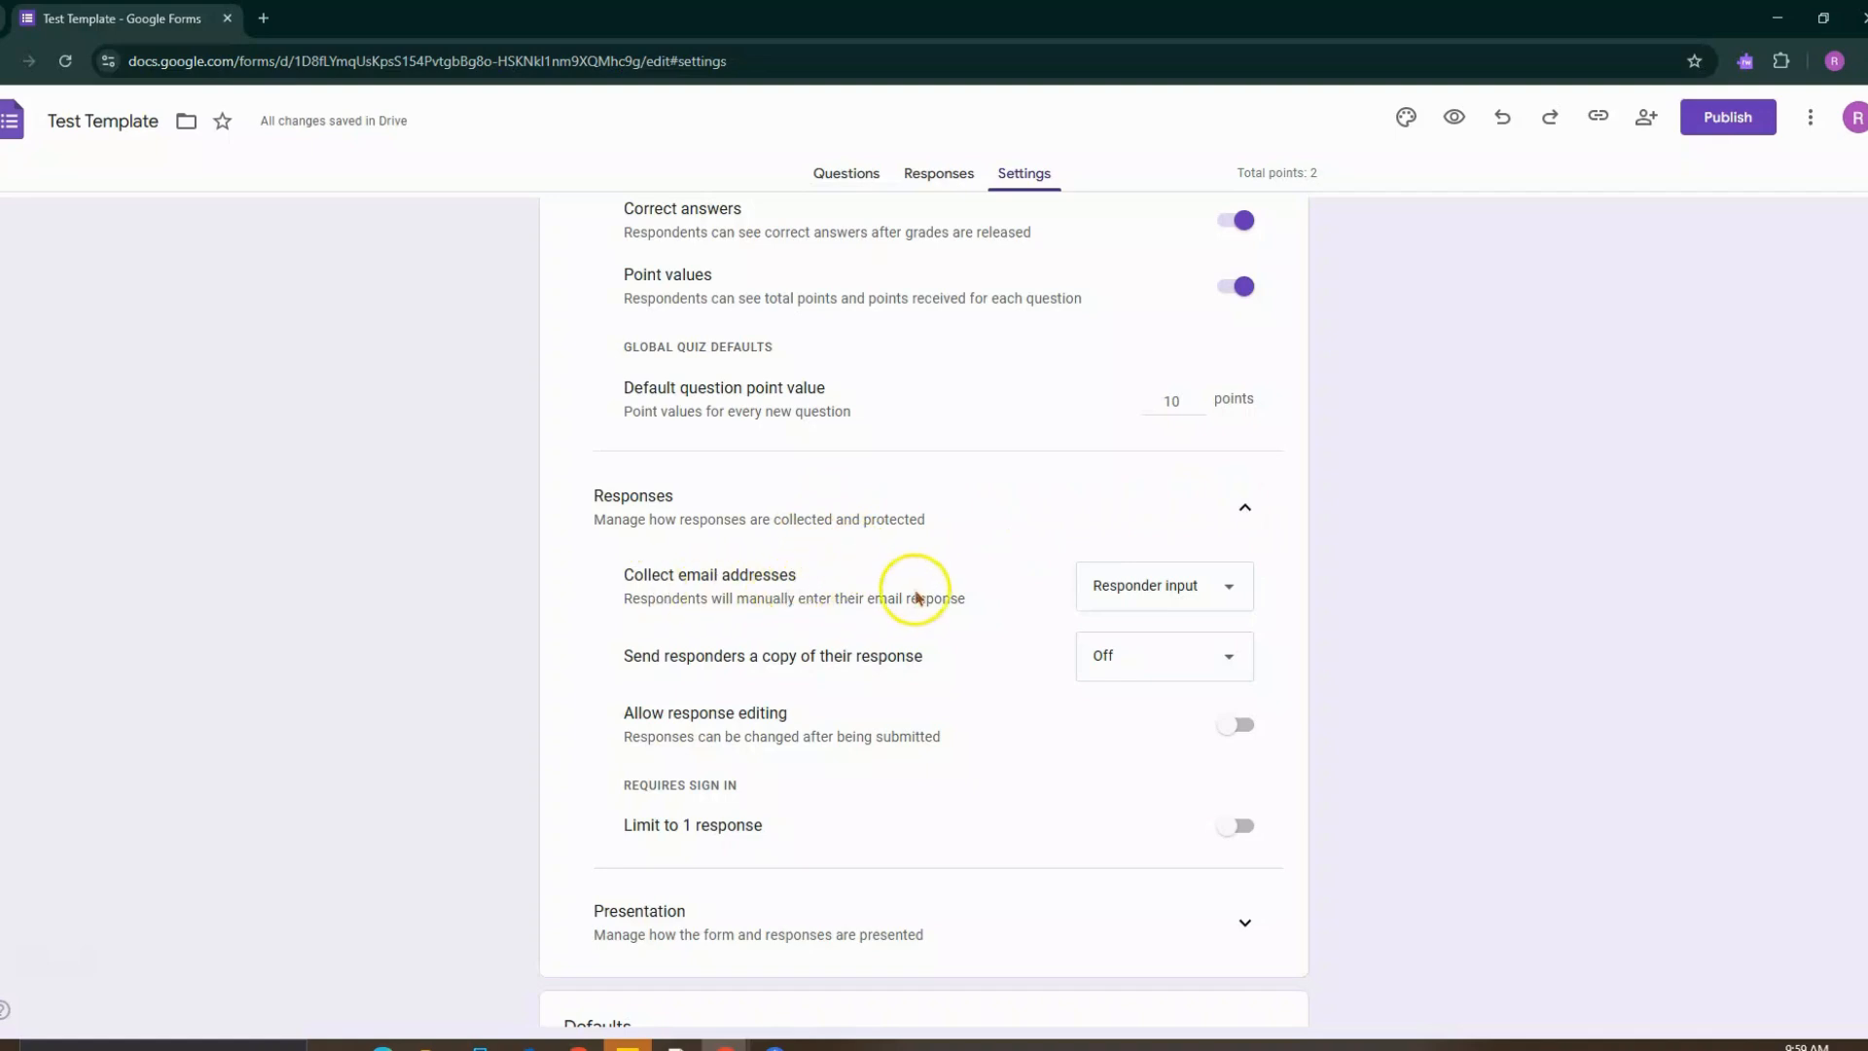
{"action": "left_click", "coordinate": [1167, 584]}
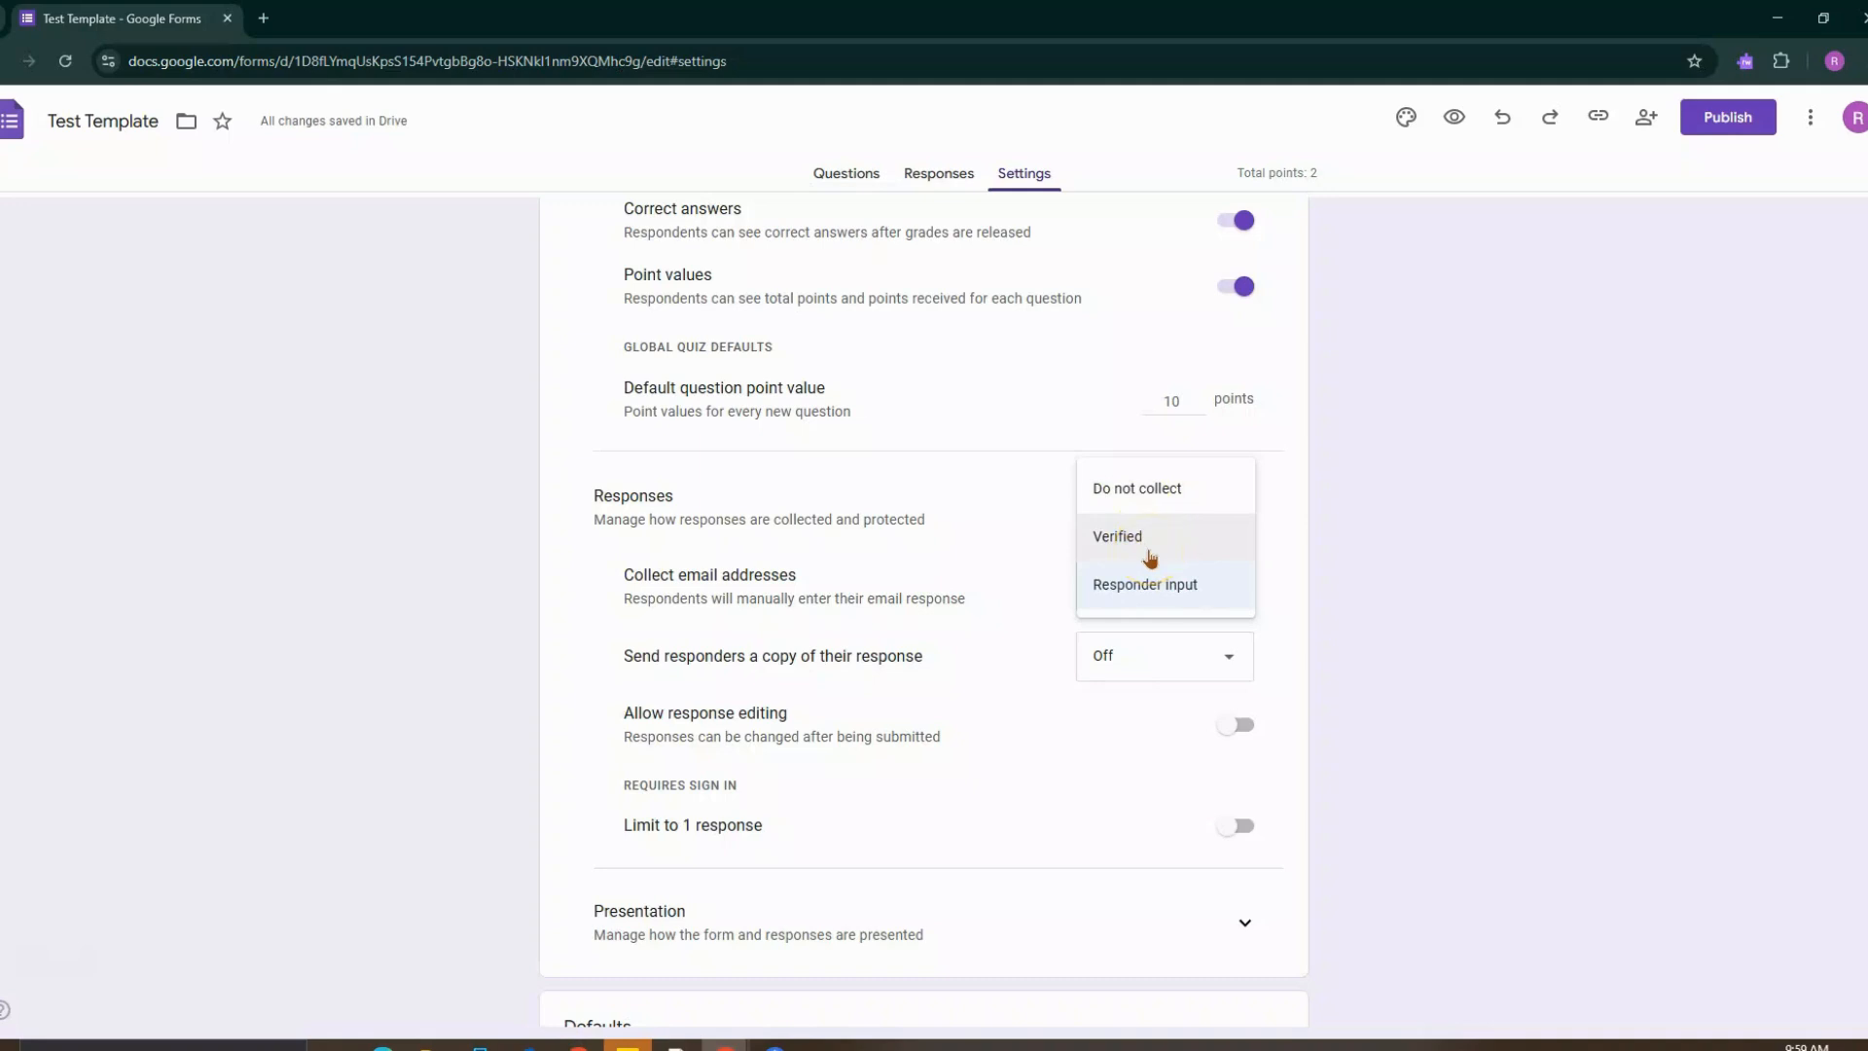
{"action": "left_click", "coordinate": [1275, 555]}
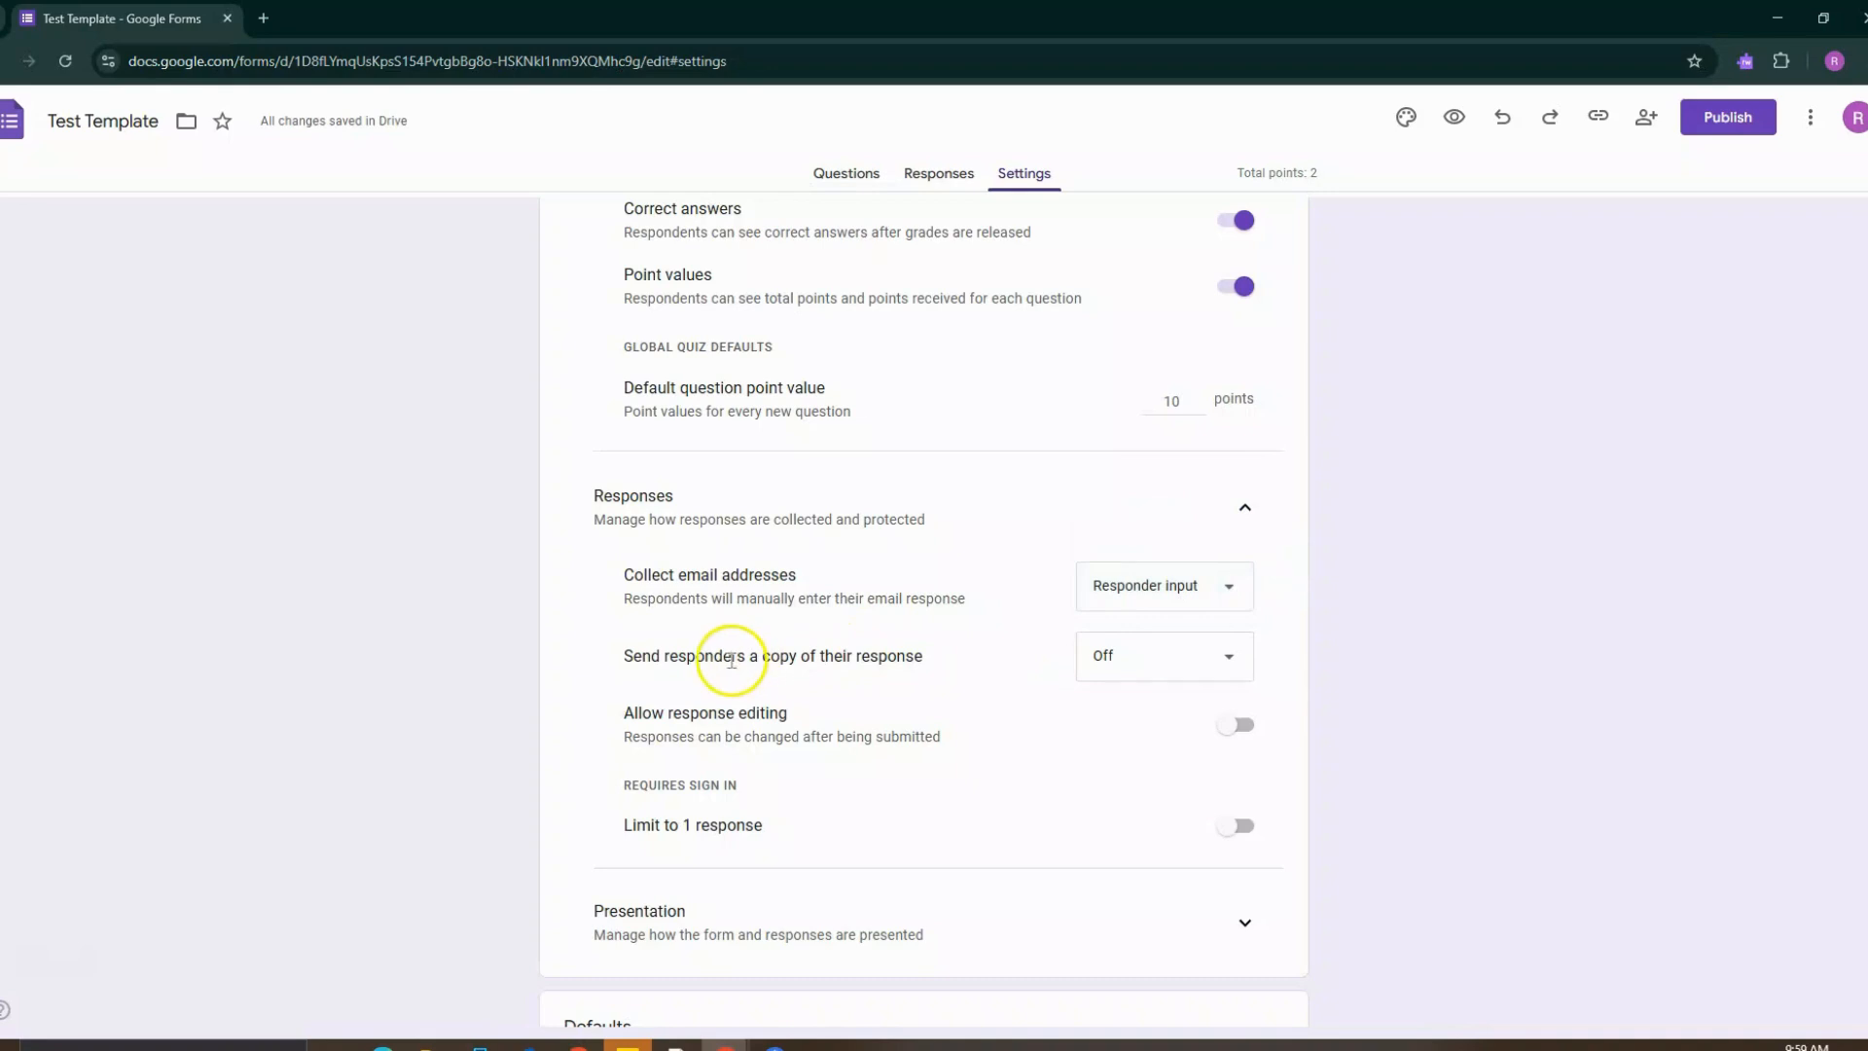
{"action": "left_click", "coordinate": [1165, 665]}
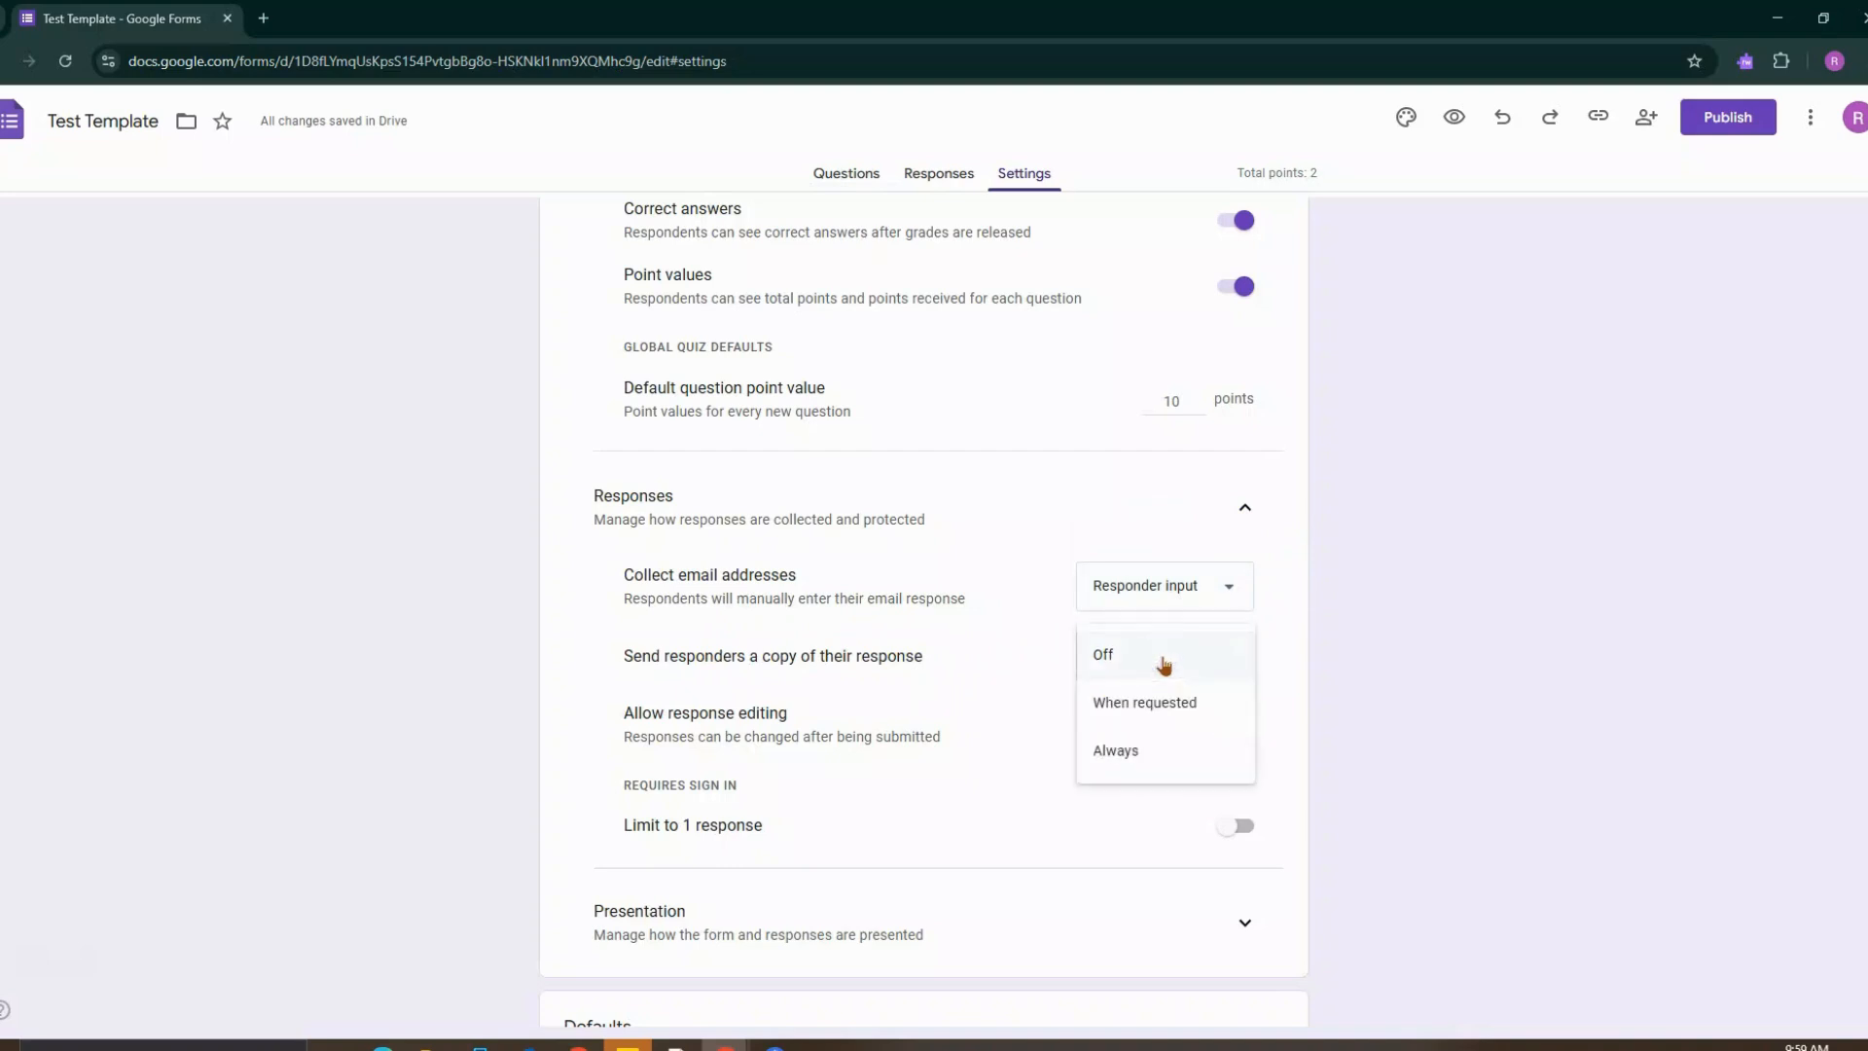
{"action": "left_click", "coordinate": [1186, 689]}
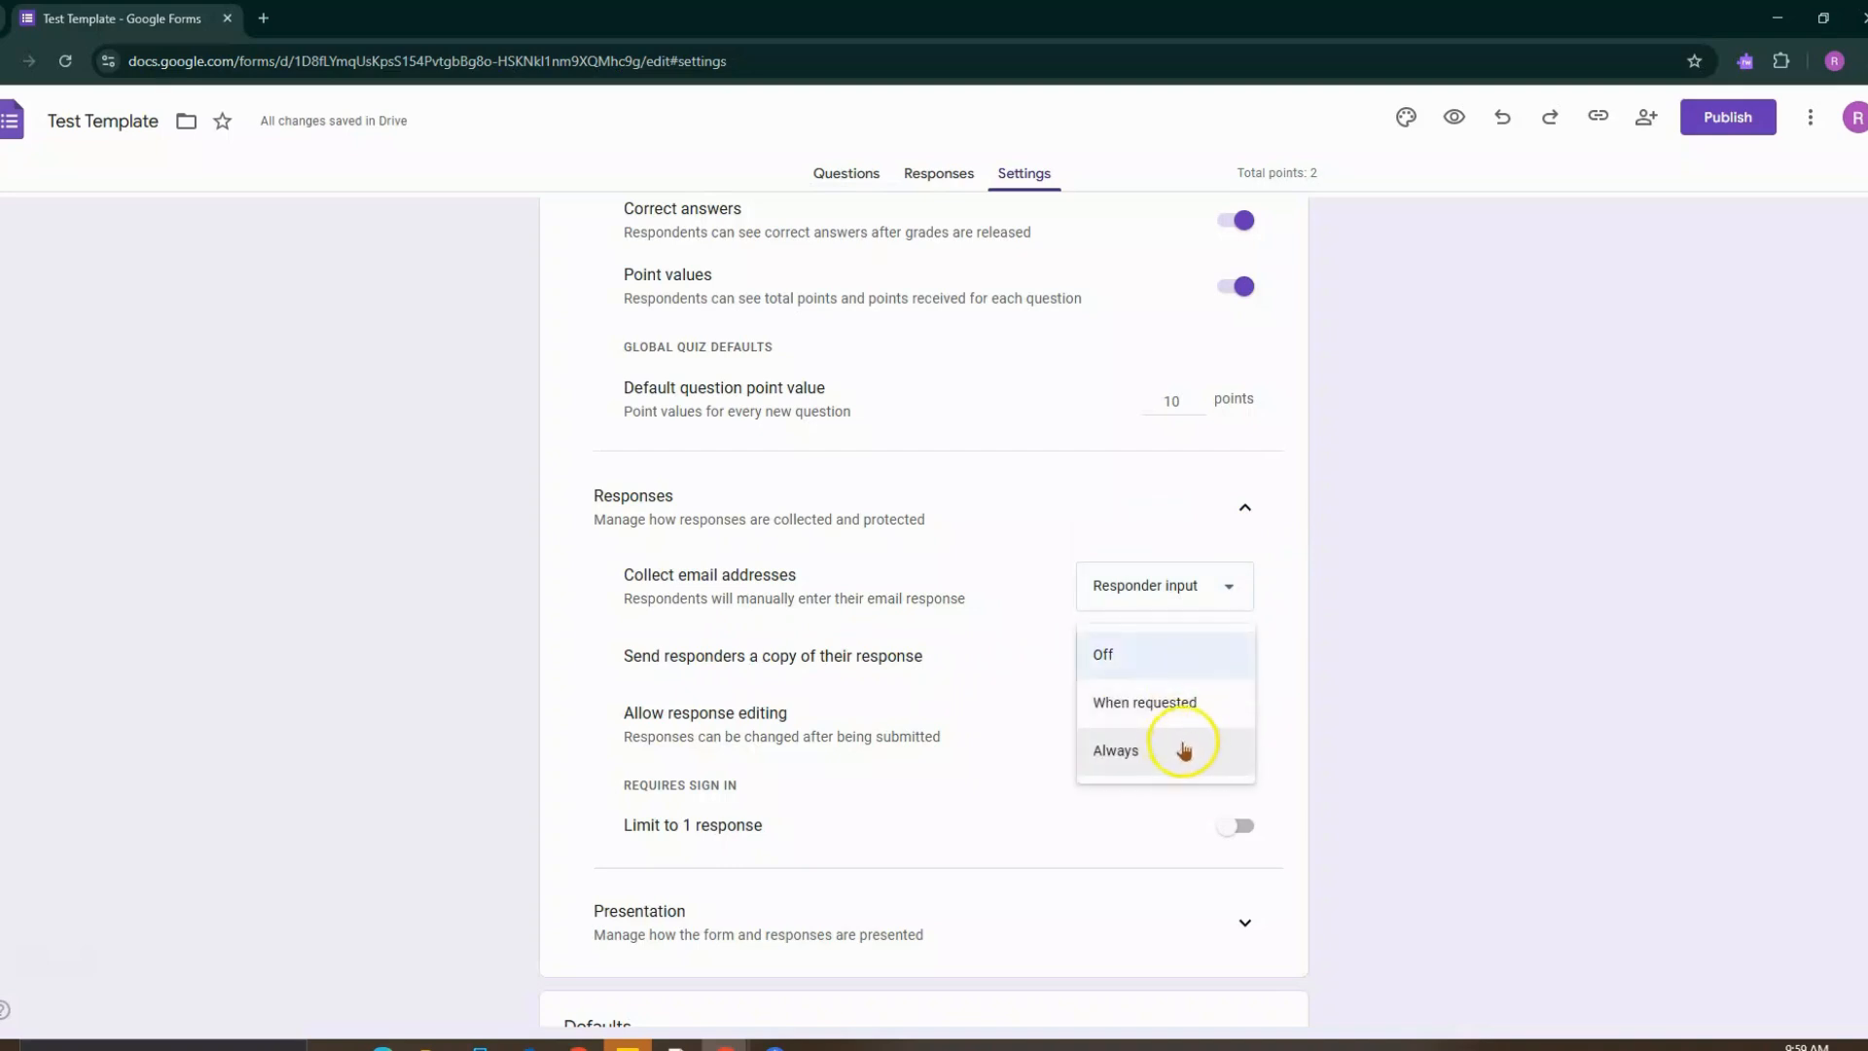
{"action": "left_click", "coordinate": [1280, 665]}
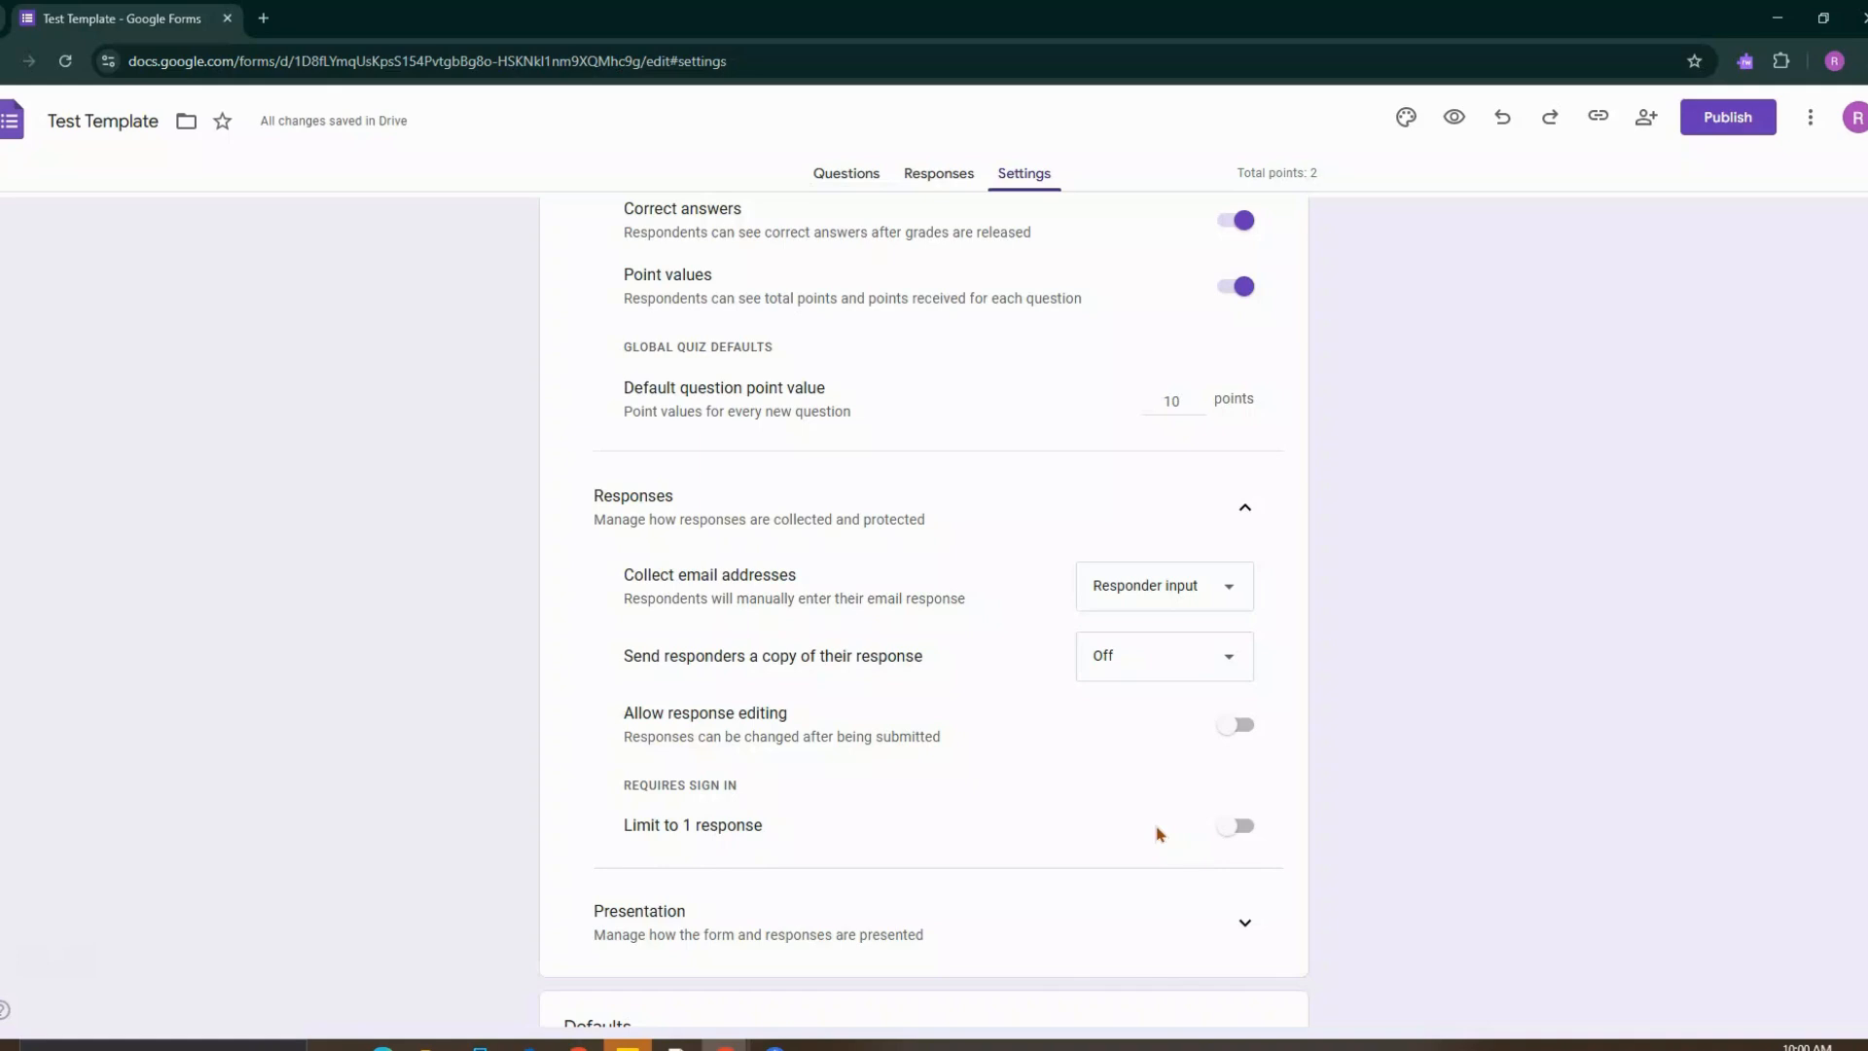
{"action": "left_click", "coordinate": [1207, 835]}
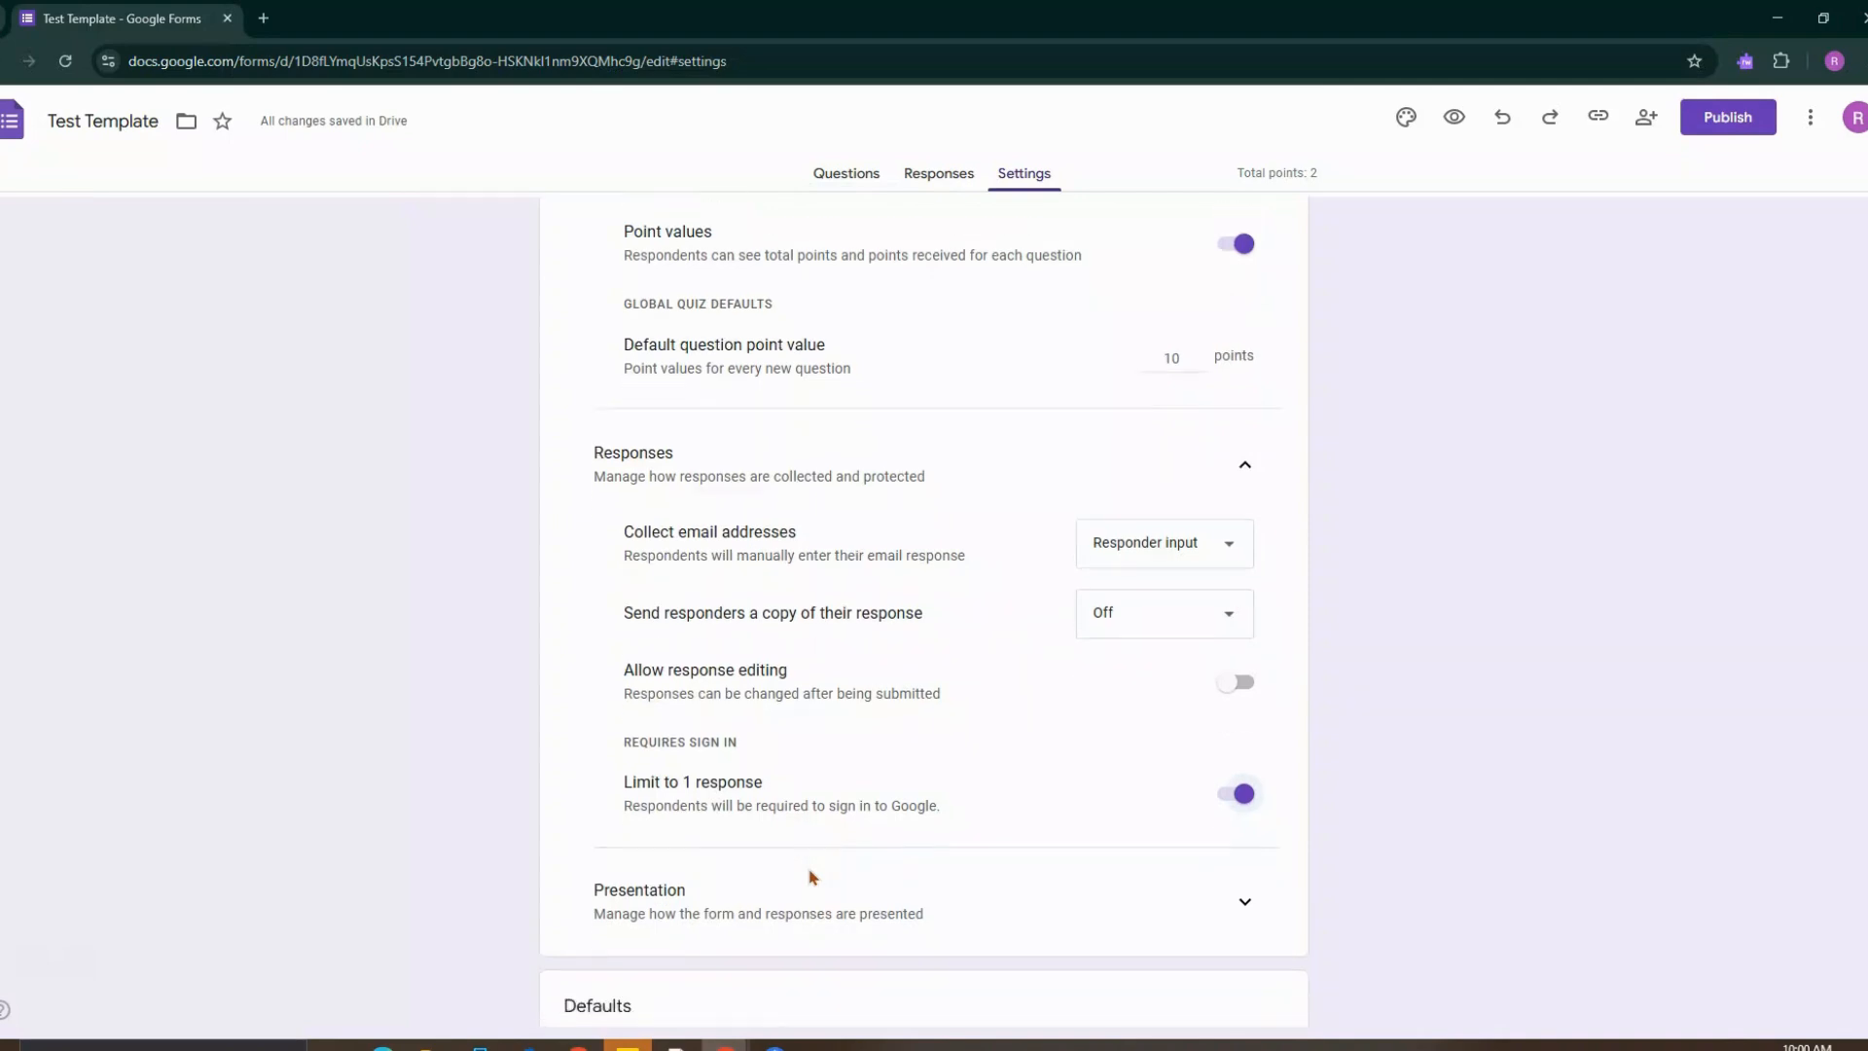
Expand the Presentation settings and review the form presentation, after-submission and restriction options
{"action": "scroll", "coordinate": [813, 876], "scroll_direction": "down", "scroll_amount": 3}
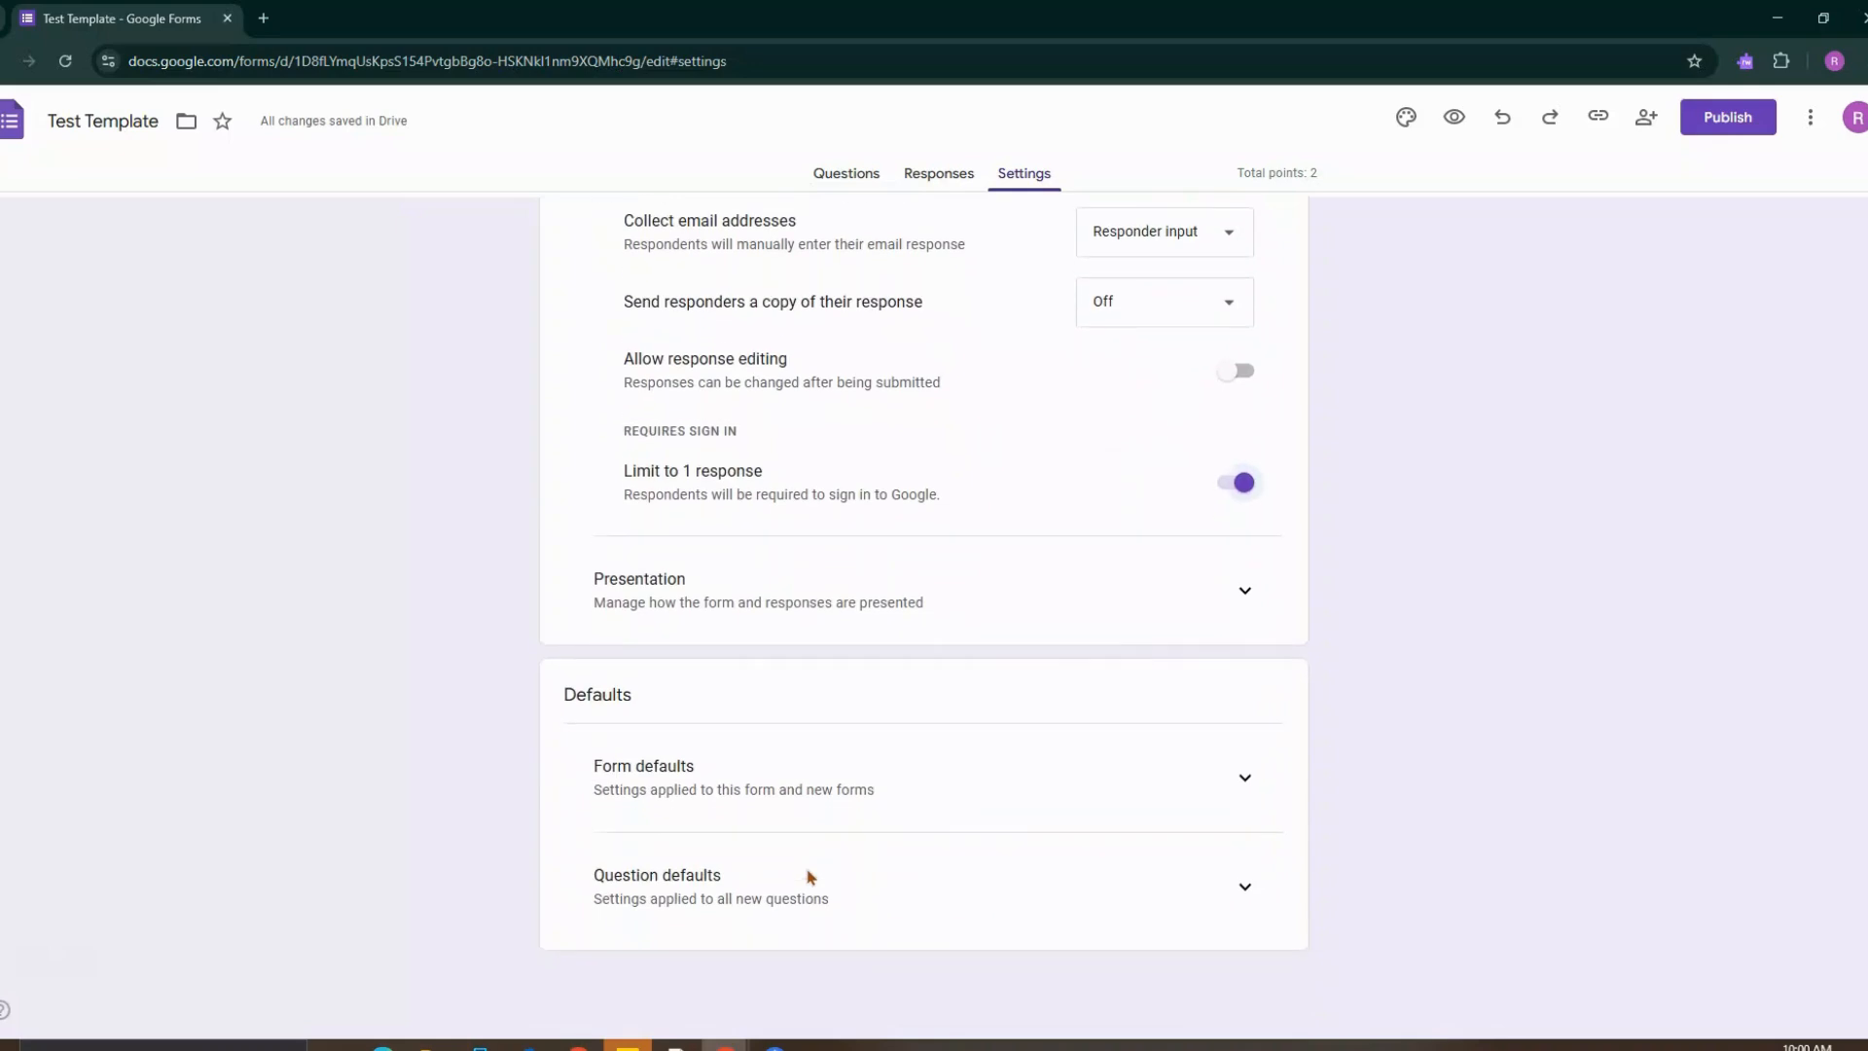
{"action": "left_click", "coordinate": [1244, 594]}
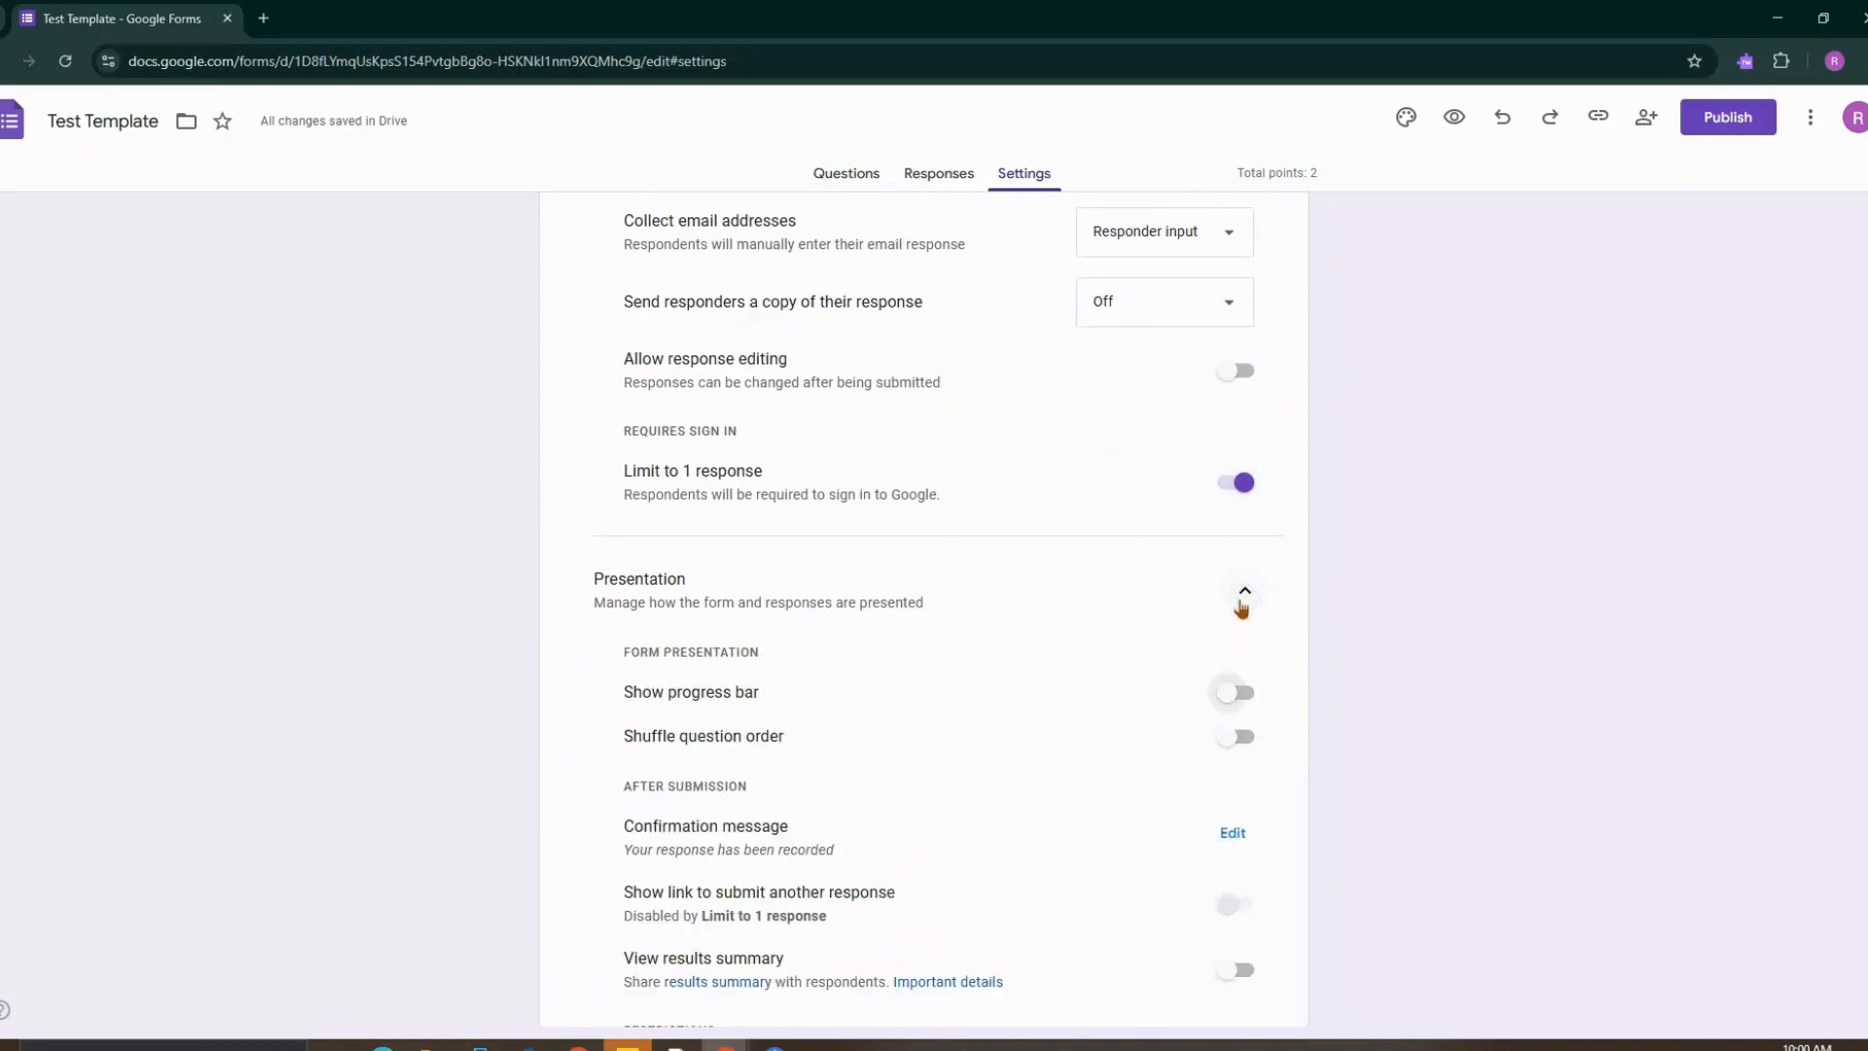
{"action": "scroll", "coordinate": [1242, 608], "scroll_direction": "down", "scroll_amount": 2}
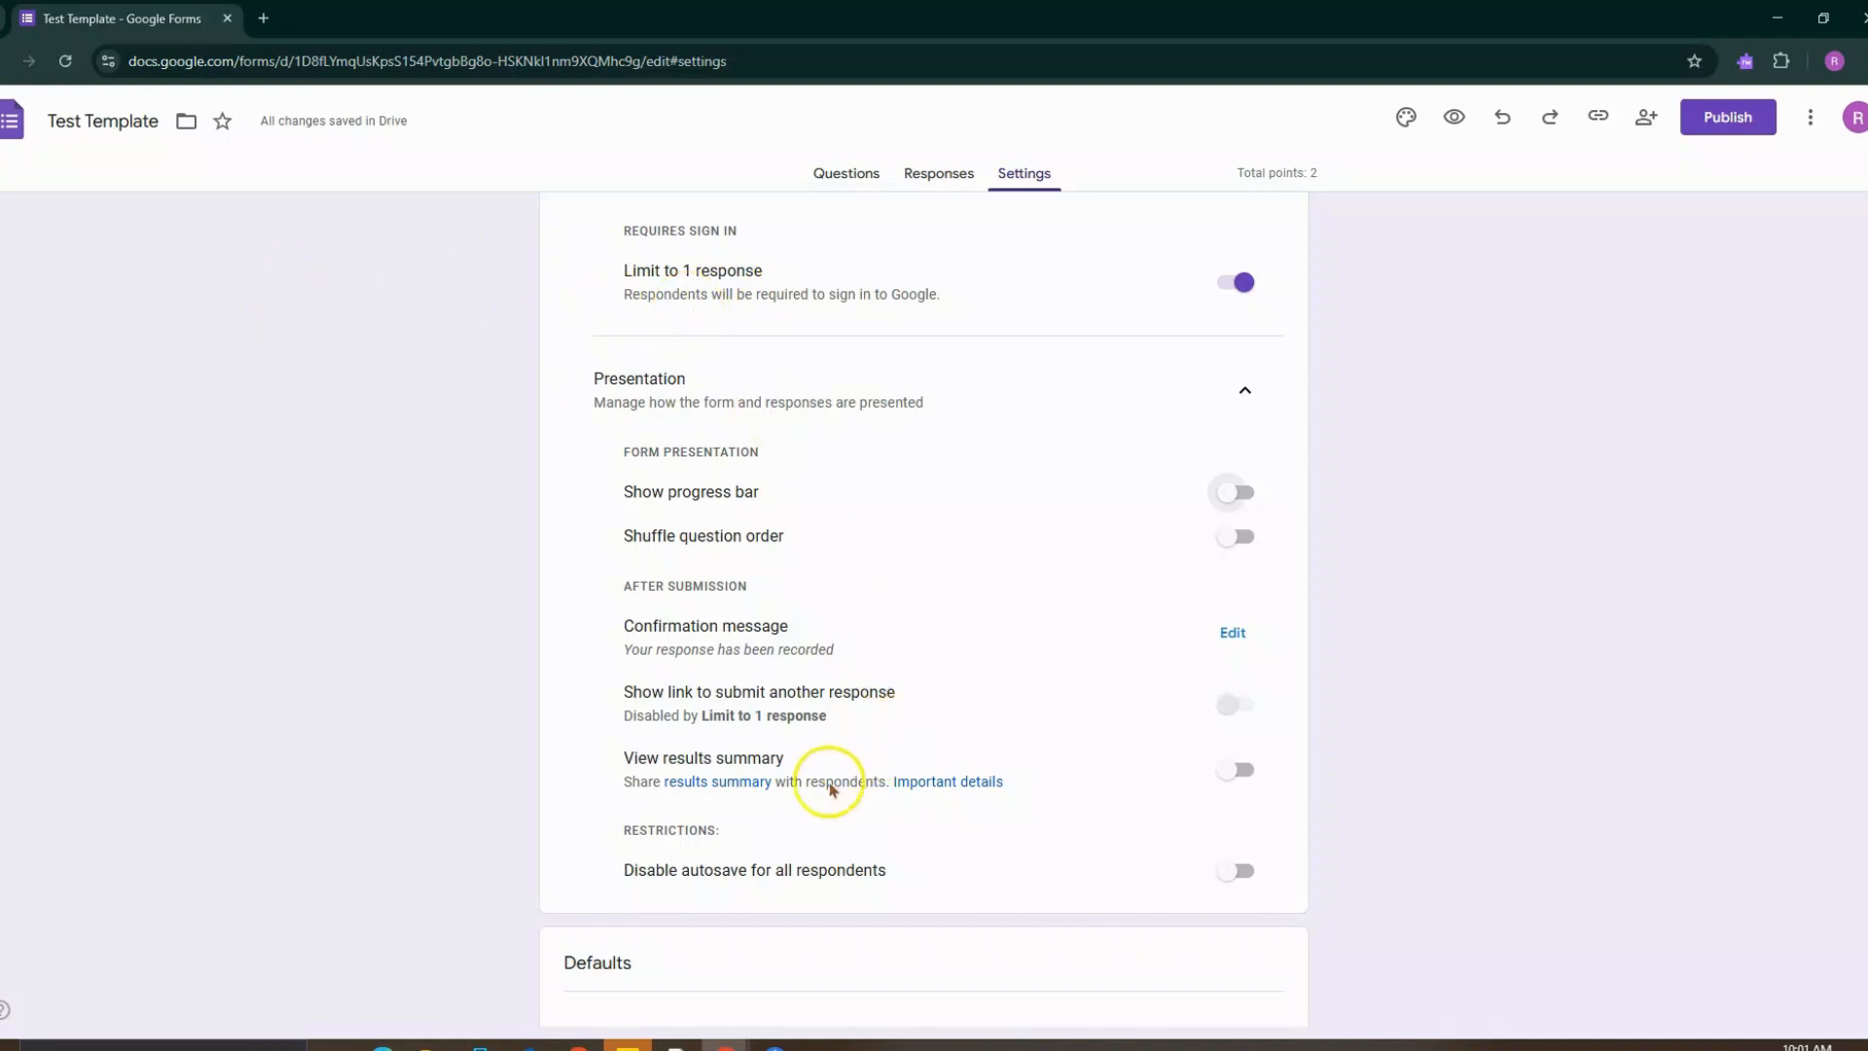
{"action": "scroll", "coordinate": [978, 805], "scroll_direction": "down", "scroll_amount": 3}
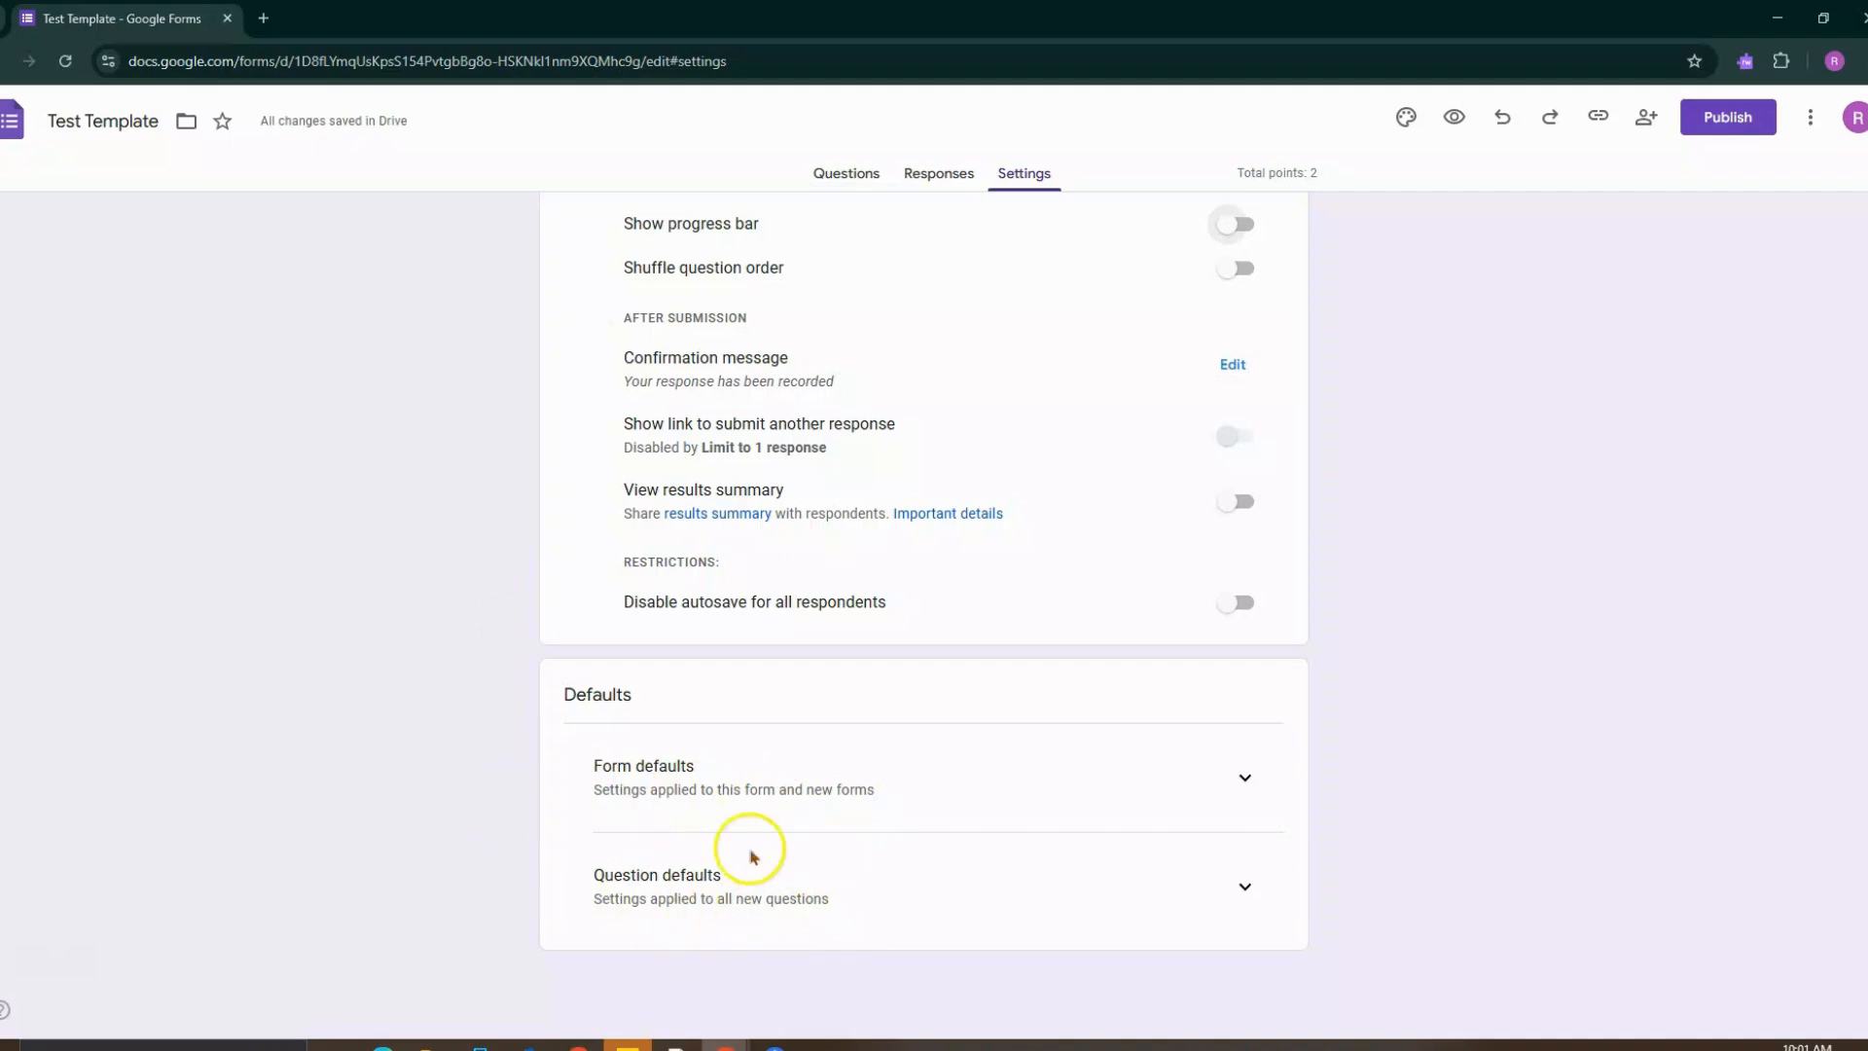
Expand the form defaults and question defaults and review the default email collection and required-question options
{"action": "left_click", "coordinate": [1244, 778]}
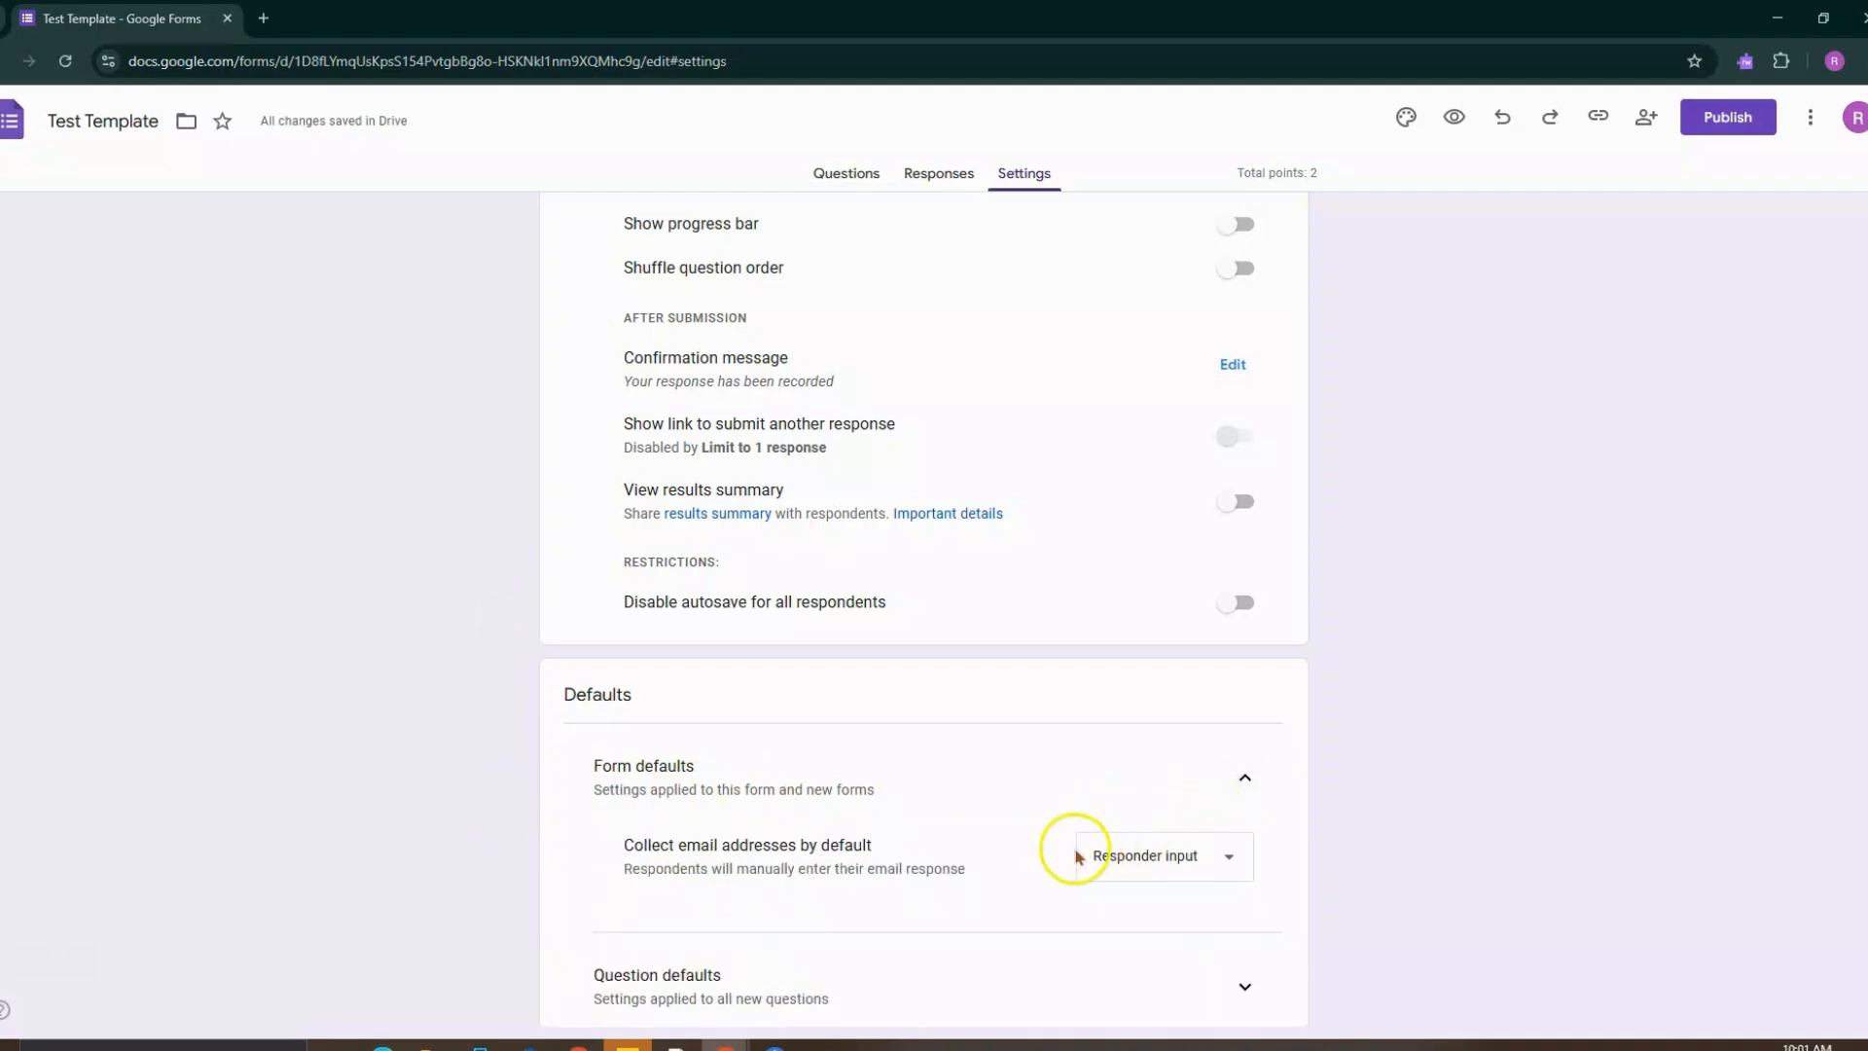
{"action": "scroll", "coordinate": [712, 691], "scroll_direction": "down", "scroll_amount": 1}
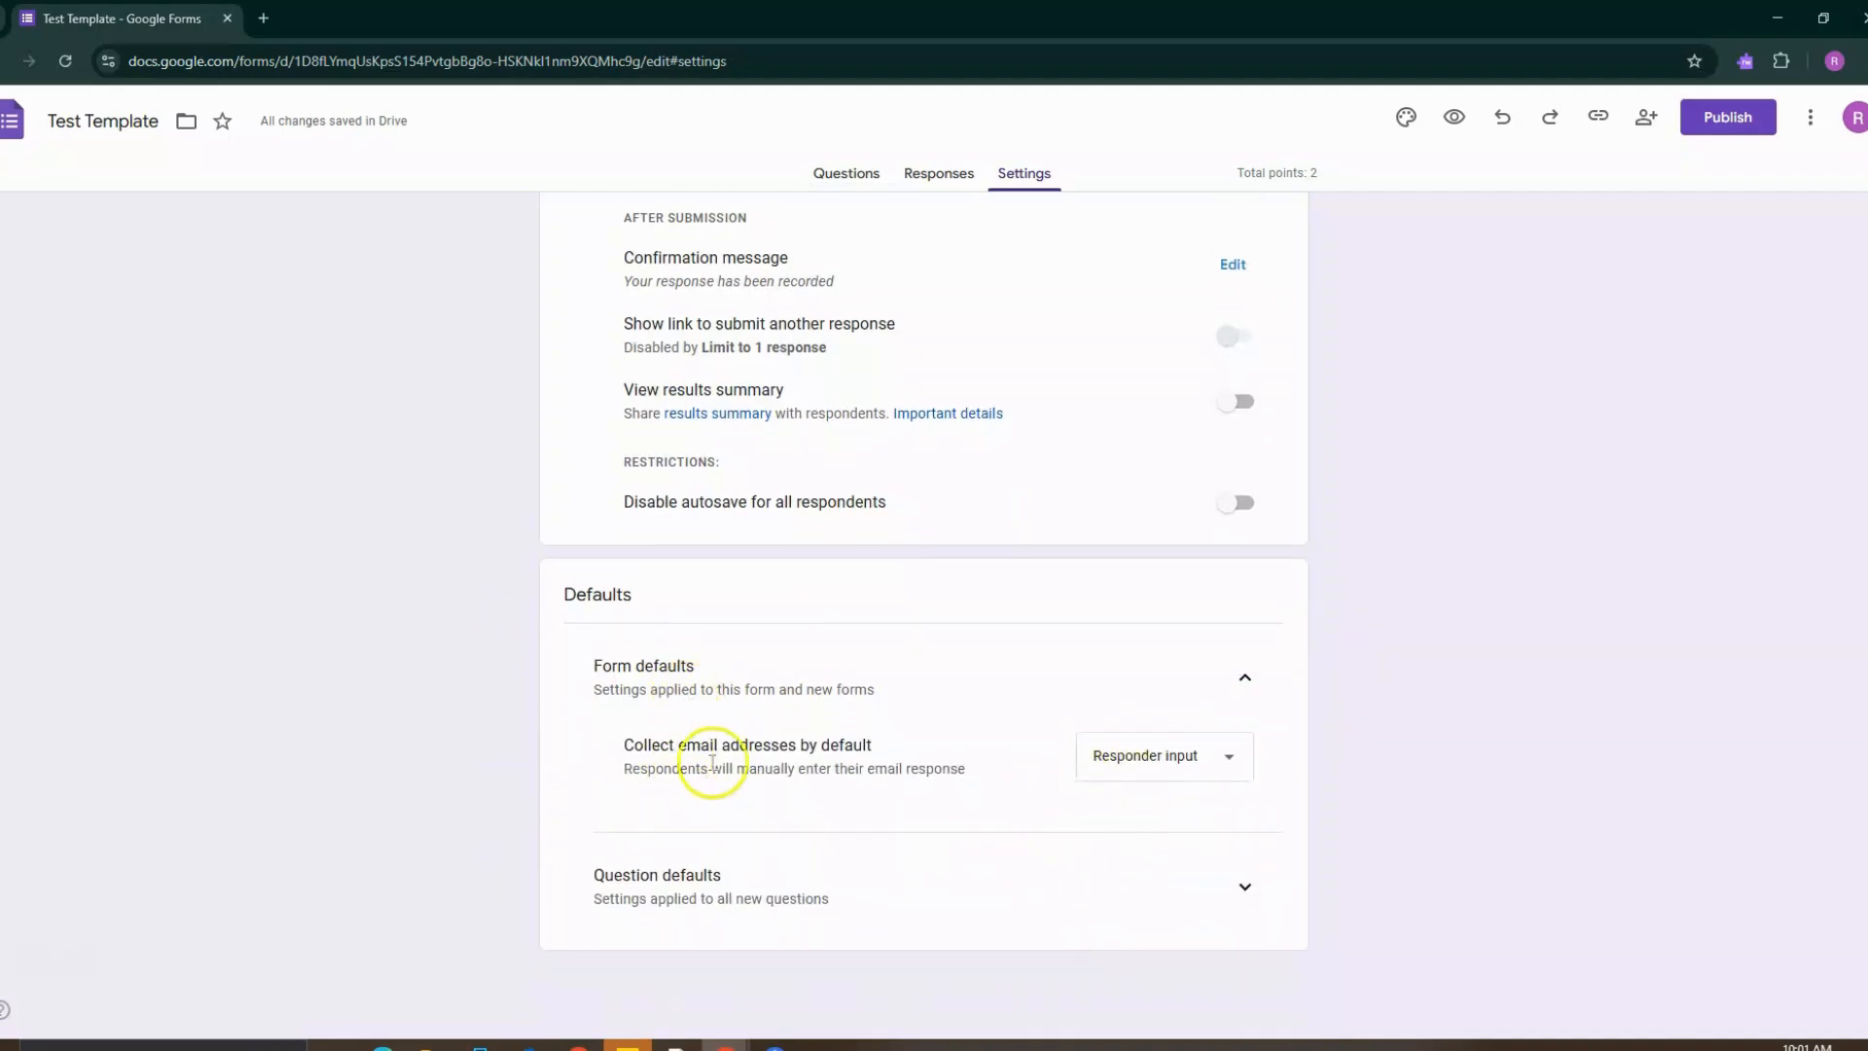
{"action": "left_click", "coordinate": [1245, 887]}
{"action": "scroll", "coordinate": [973, 881], "scroll_direction": "down", "scroll_amount": 1}
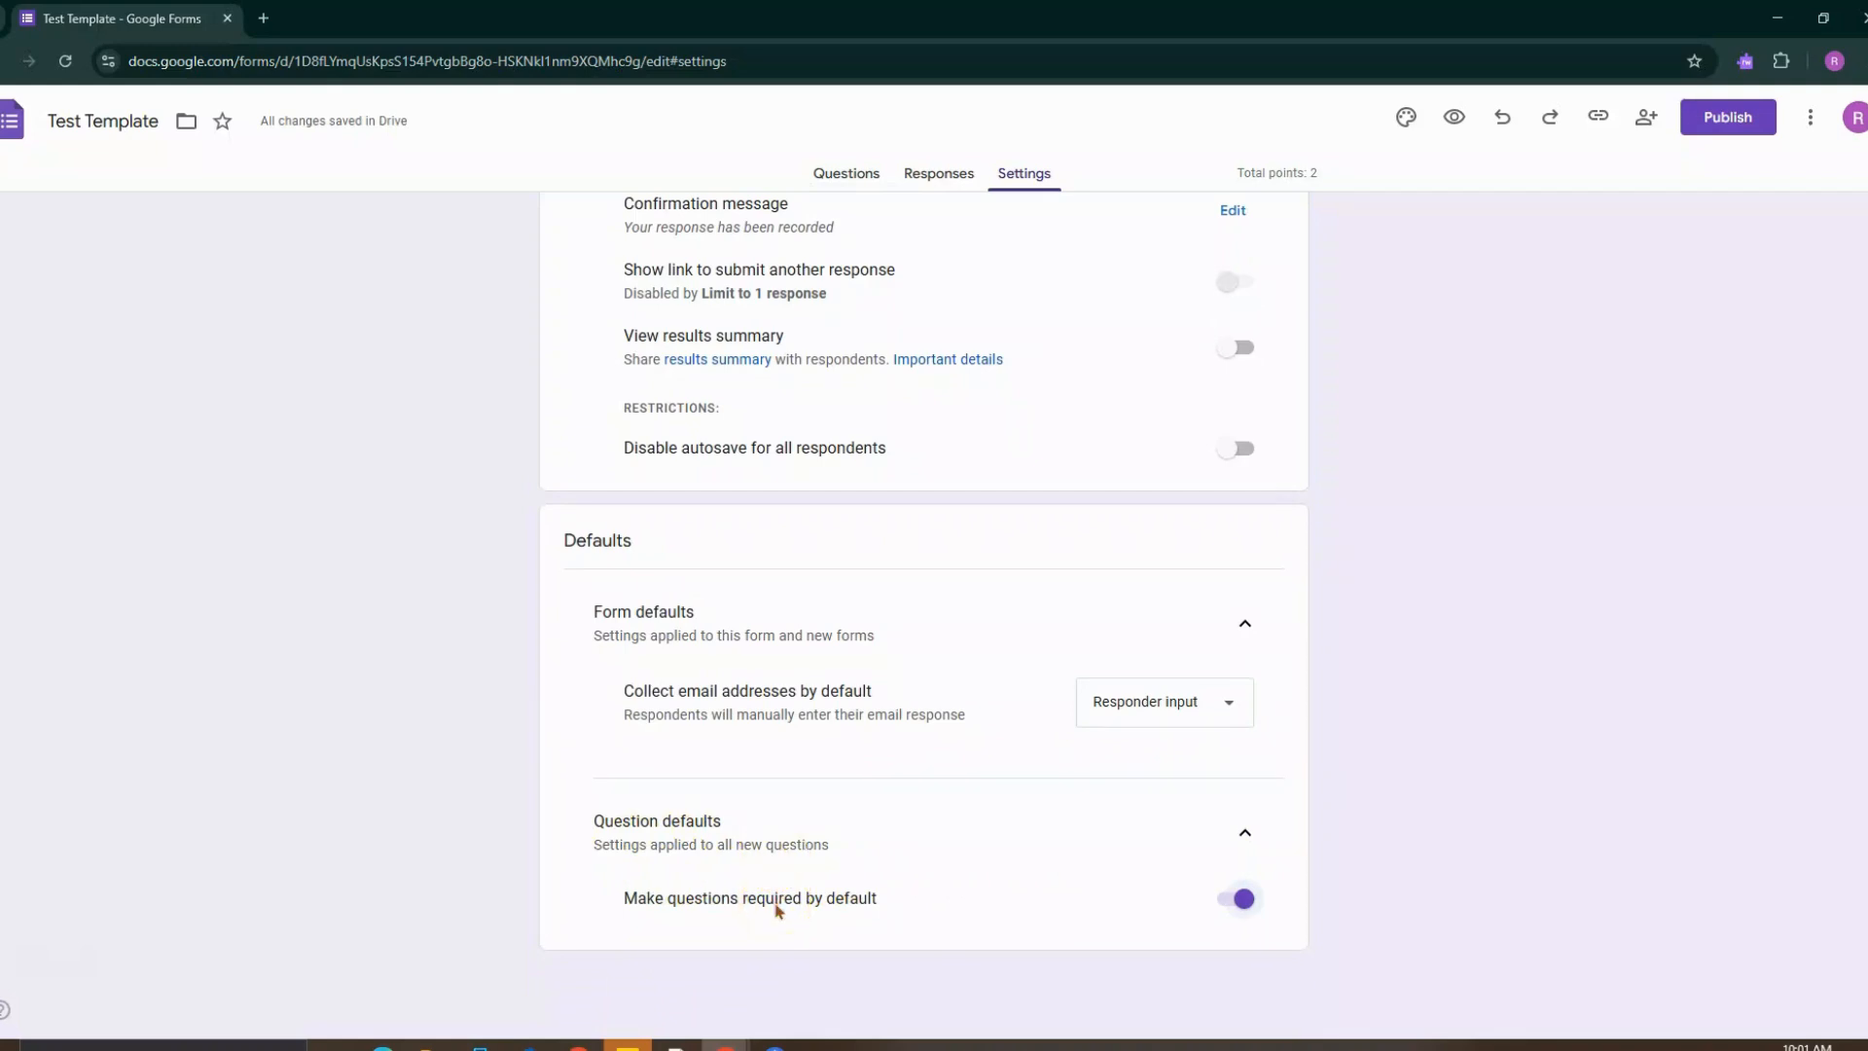
{"action": "left_click", "coordinate": [811, 916]}
{"action": "scroll", "coordinate": [1307, 348], "scroll_direction": "up", "scroll_amount": 10}
{"action": "scroll", "coordinate": [1307, 347], "scroll_direction": "up", "scroll_amount": 7}
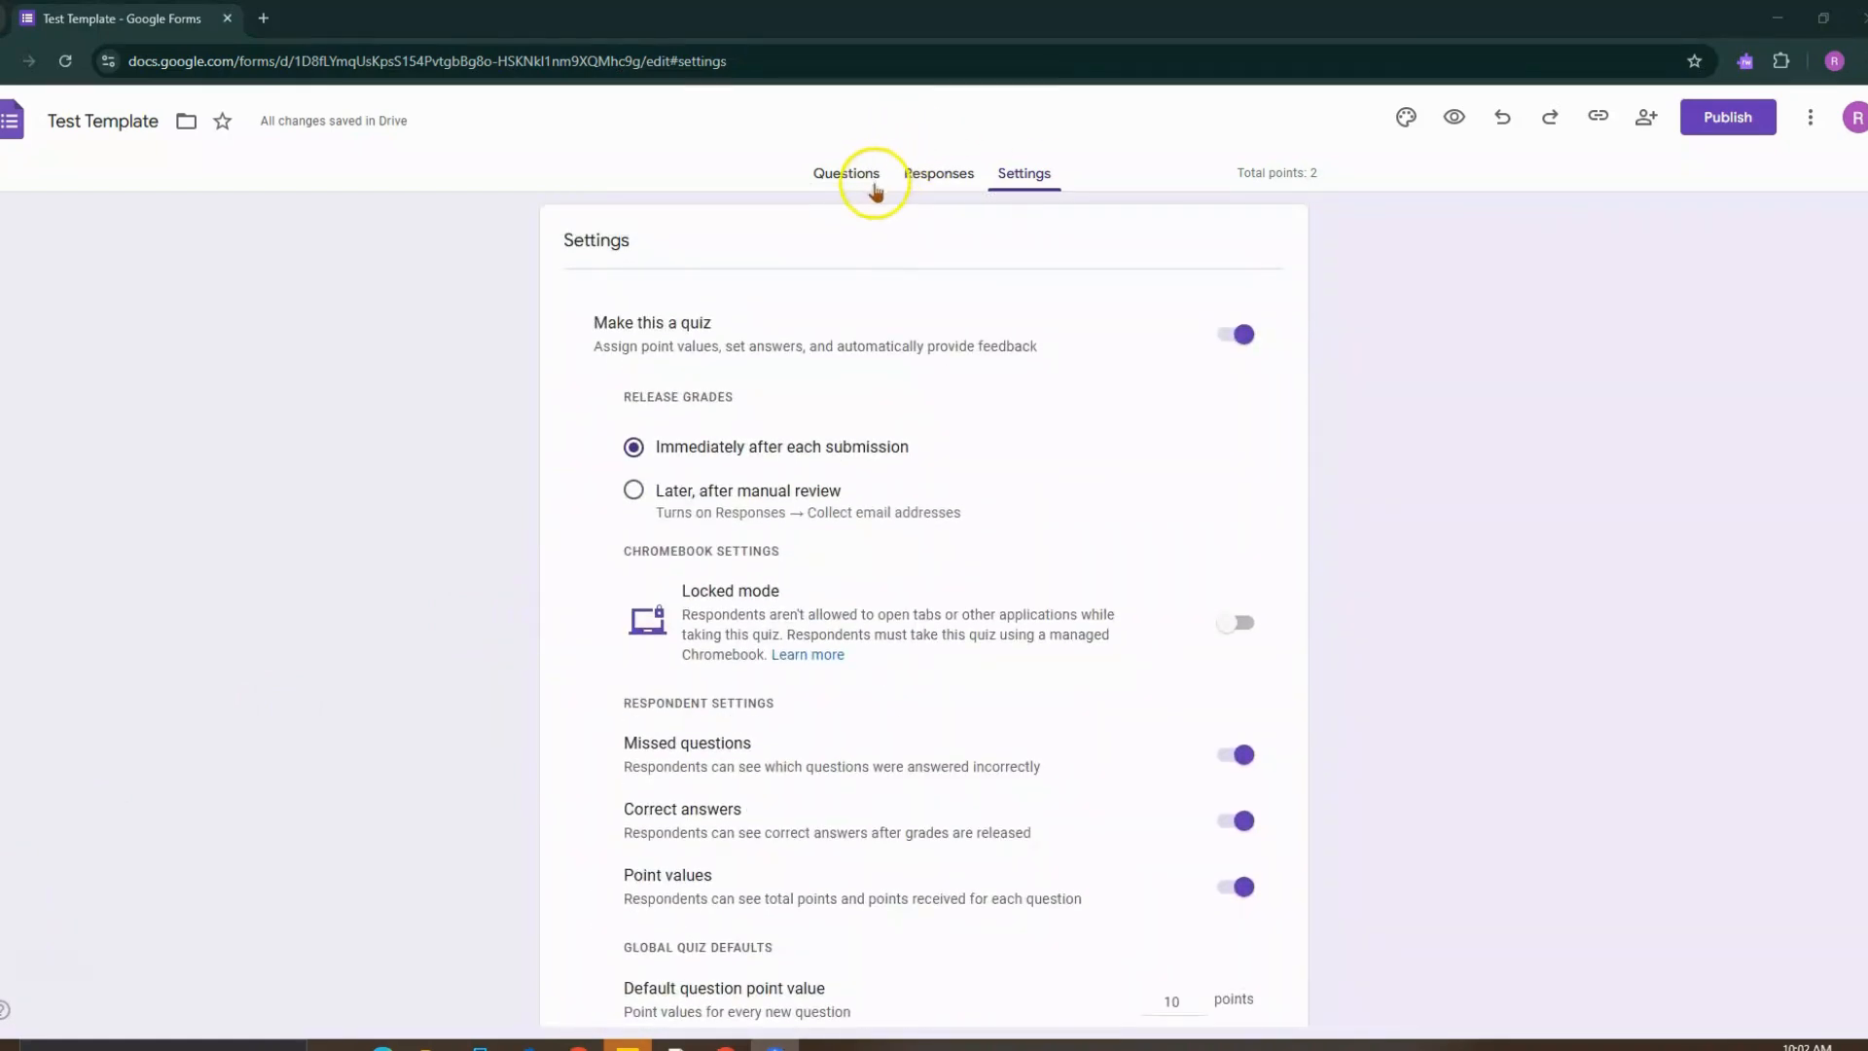
Return to the form's questions and customize the theme with the red color and the gray background, trying the pink backgrounds first
{"action": "left_click", "coordinate": [875, 192]}
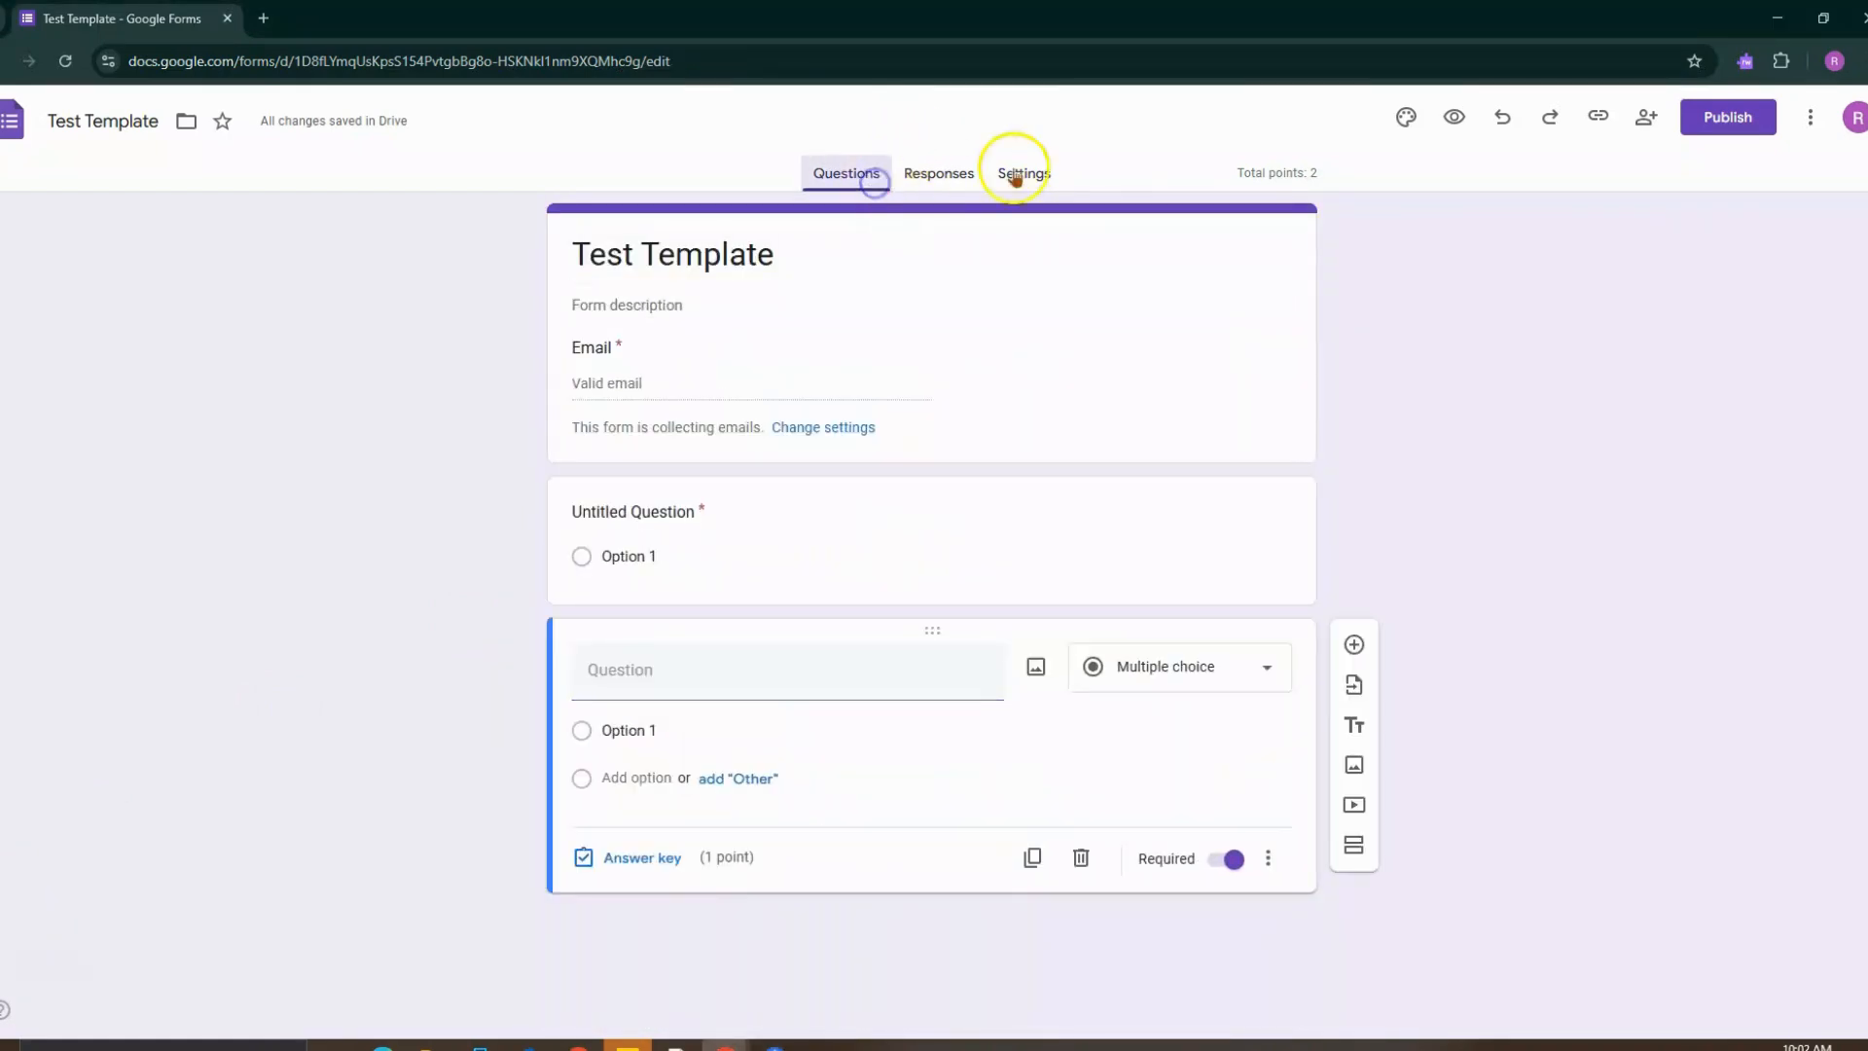
{"action": "left_click", "coordinate": [1406, 119]}
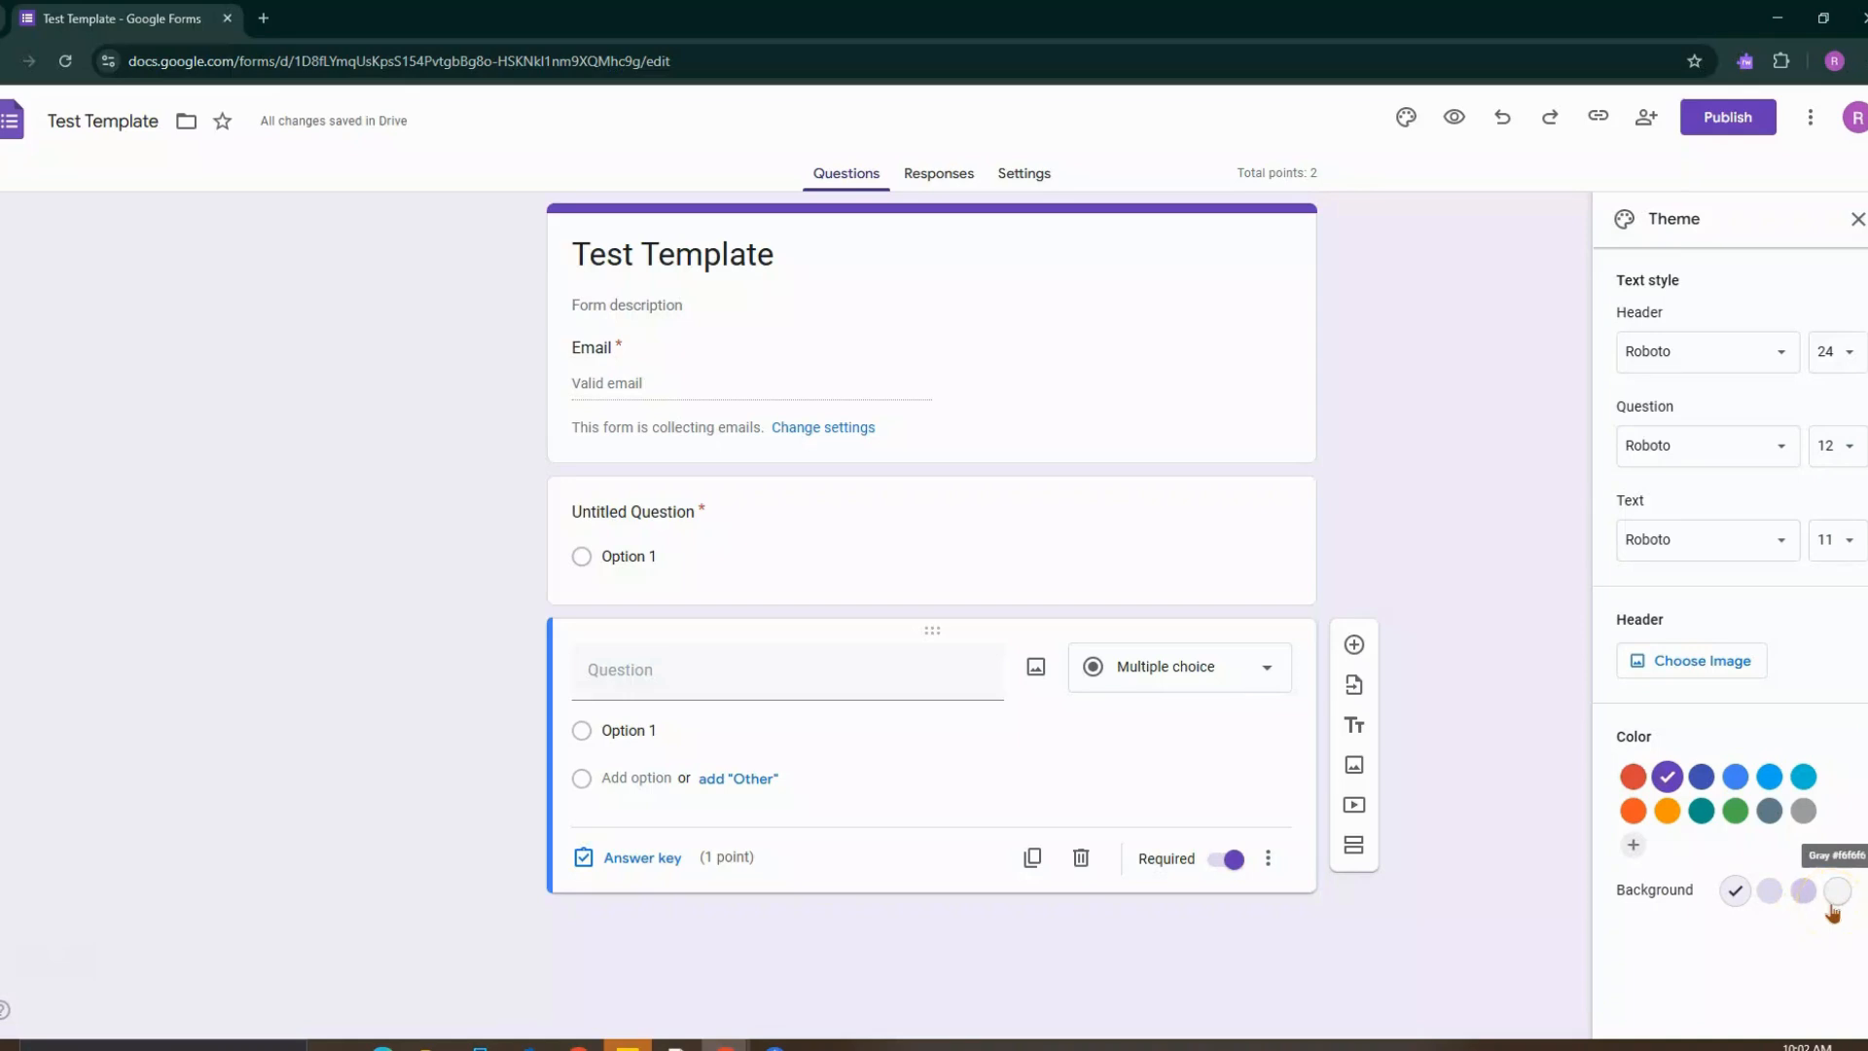
{"action": "left_click", "coordinate": [1635, 779]}
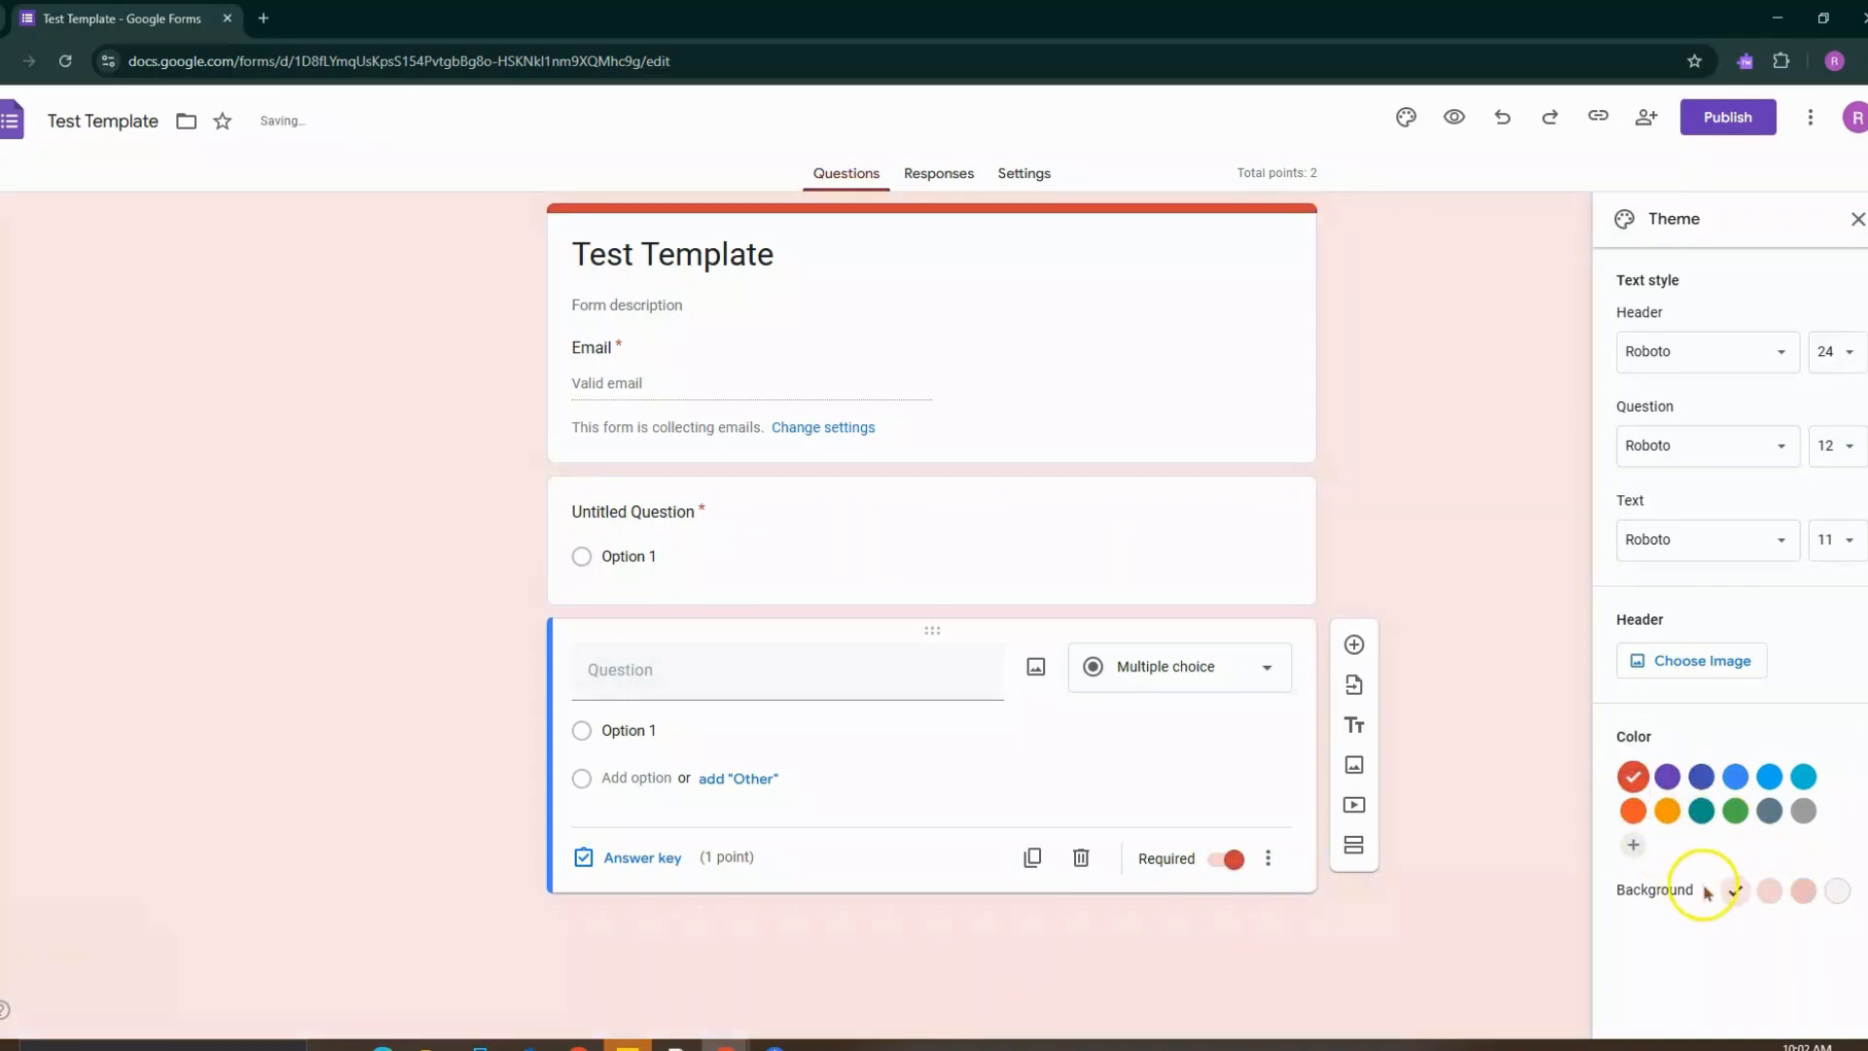
{"action": "left_click", "coordinate": [1770, 892]}
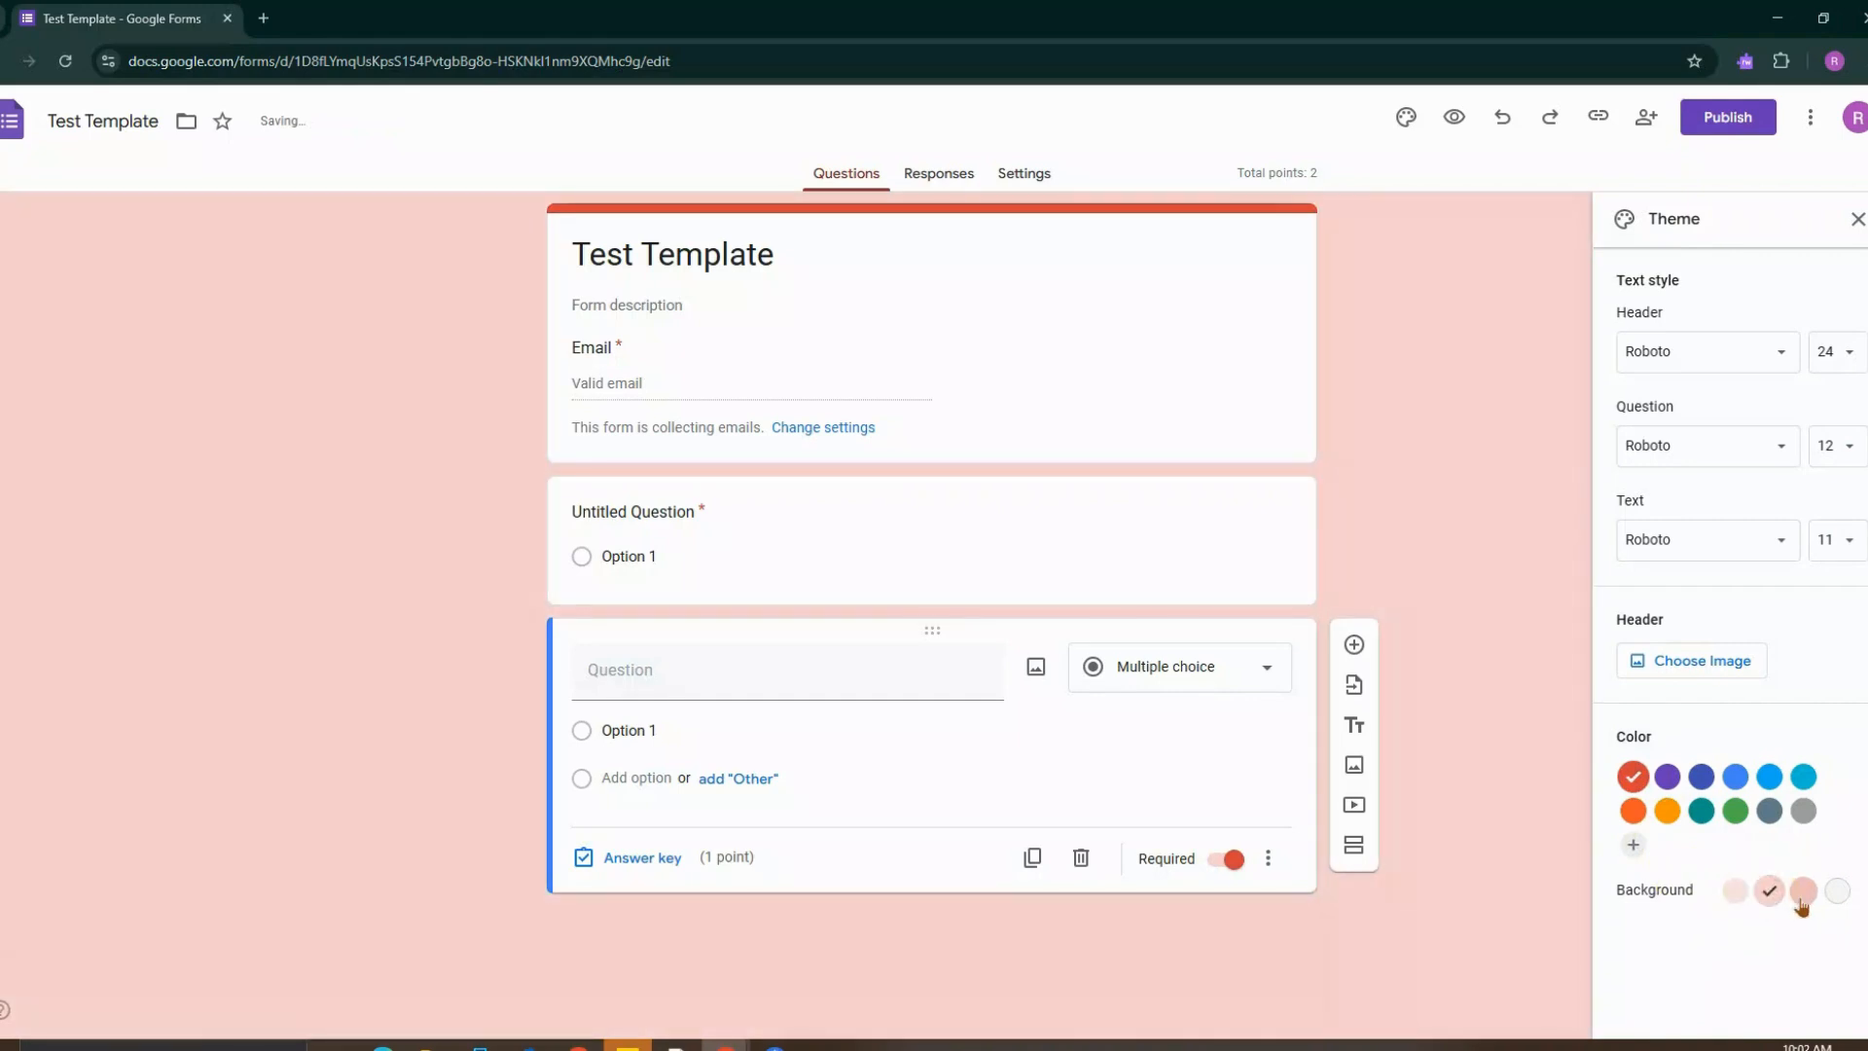
{"action": "left_click", "coordinate": [1802, 893]}
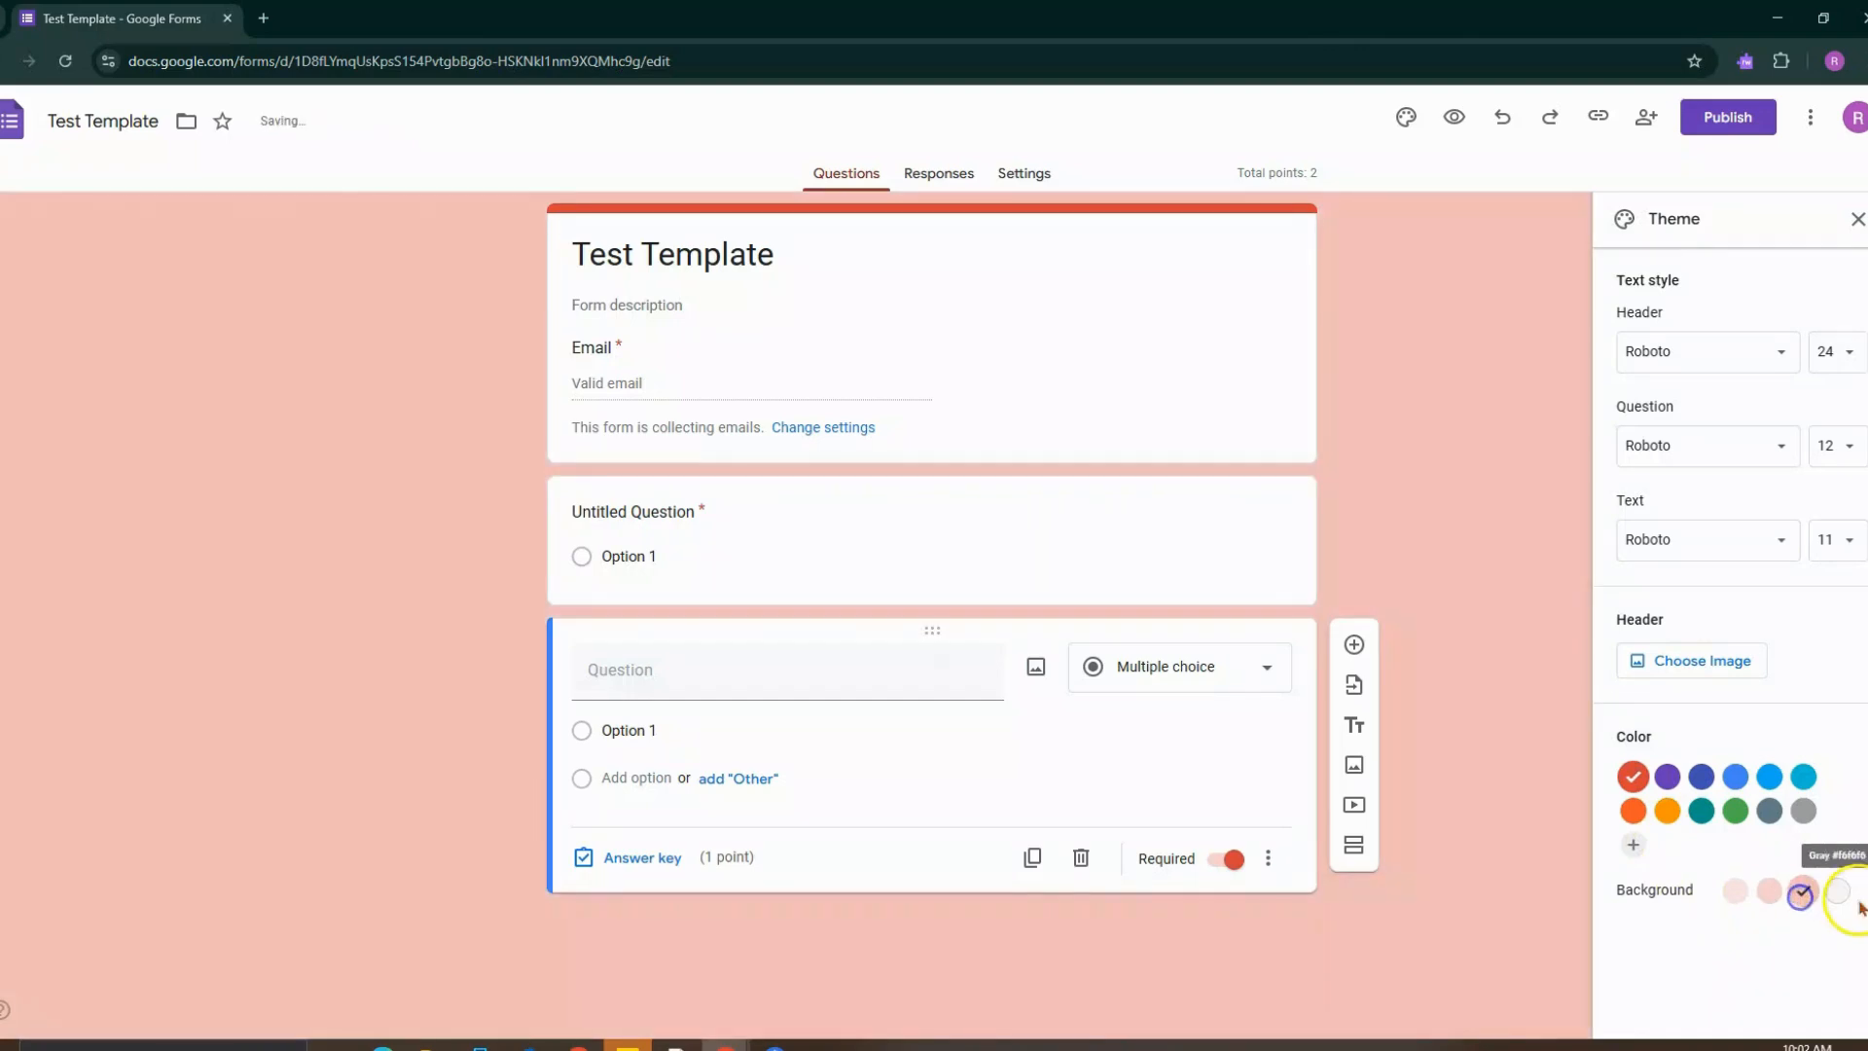
{"action": "left_click", "coordinate": [1833, 893]}
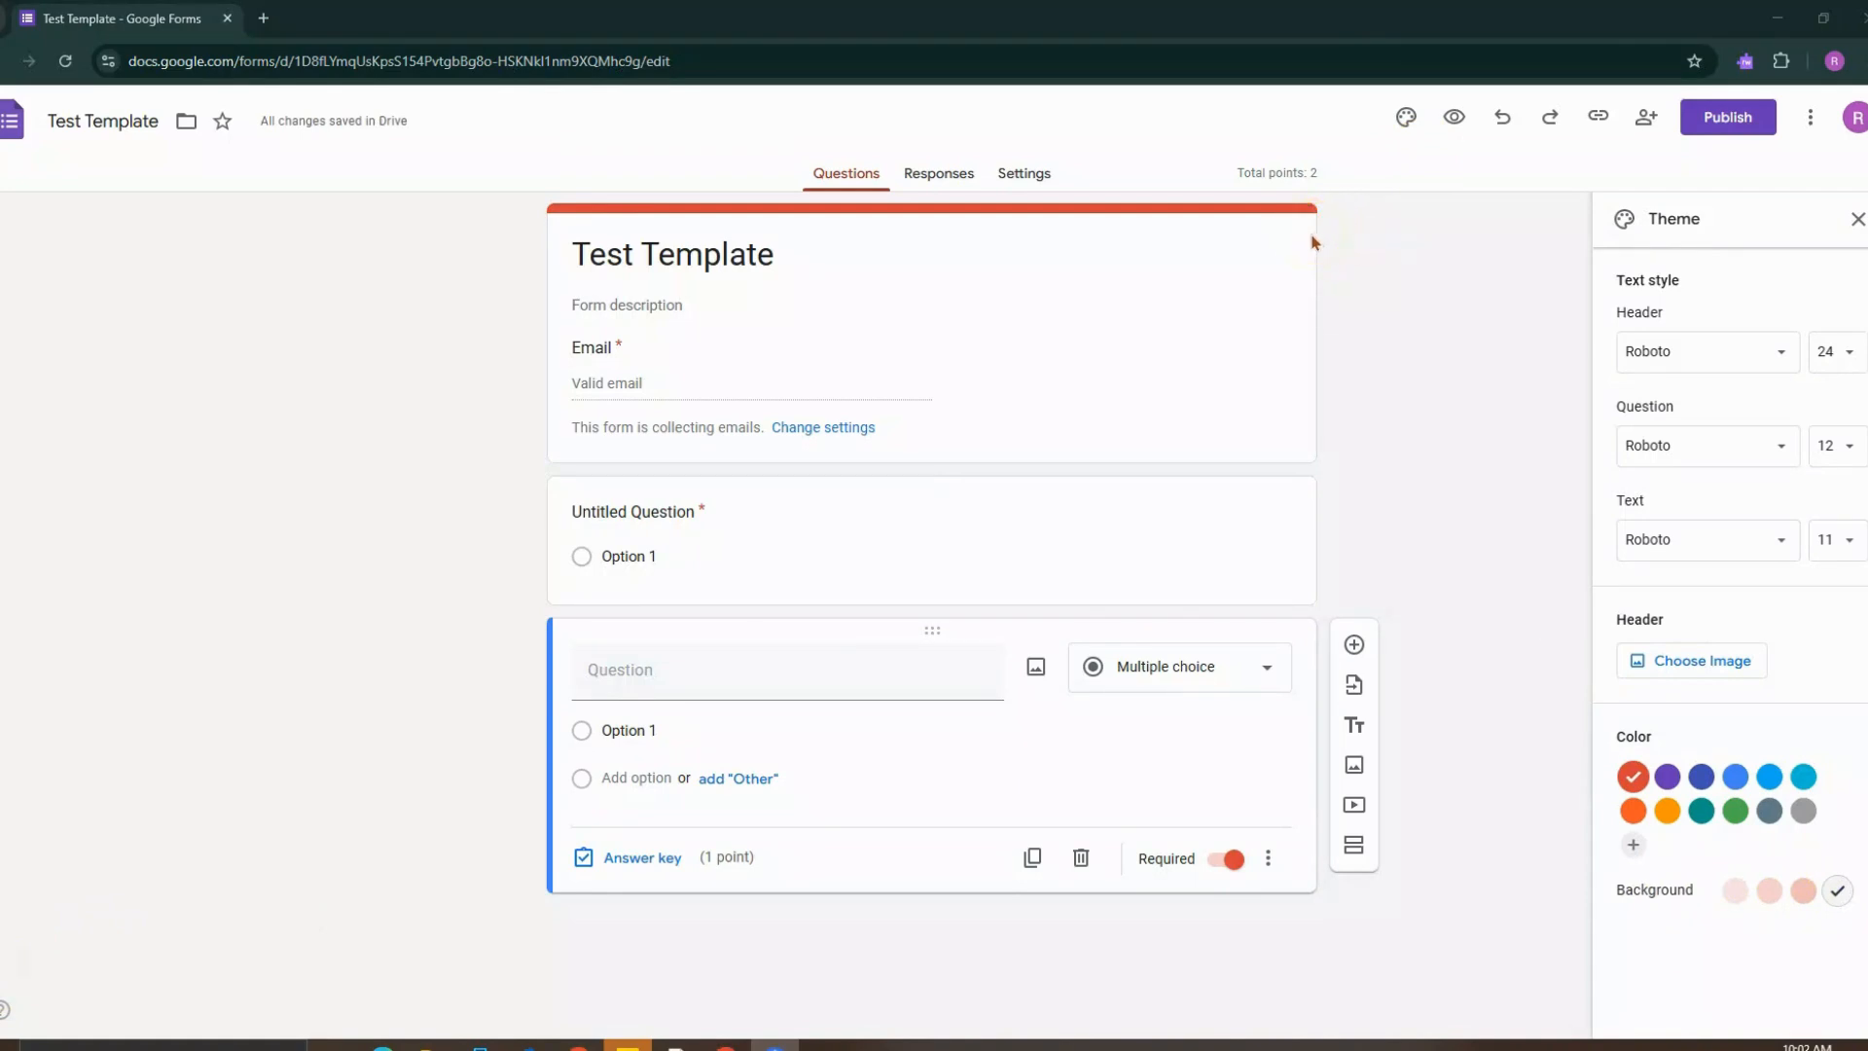
In the form's responses, review the options for linking to a new or existing spreadsheet, browse recent Drive spreadsheets, and exit without linking
{"action": "left_click", "coordinate": [939, 185]}
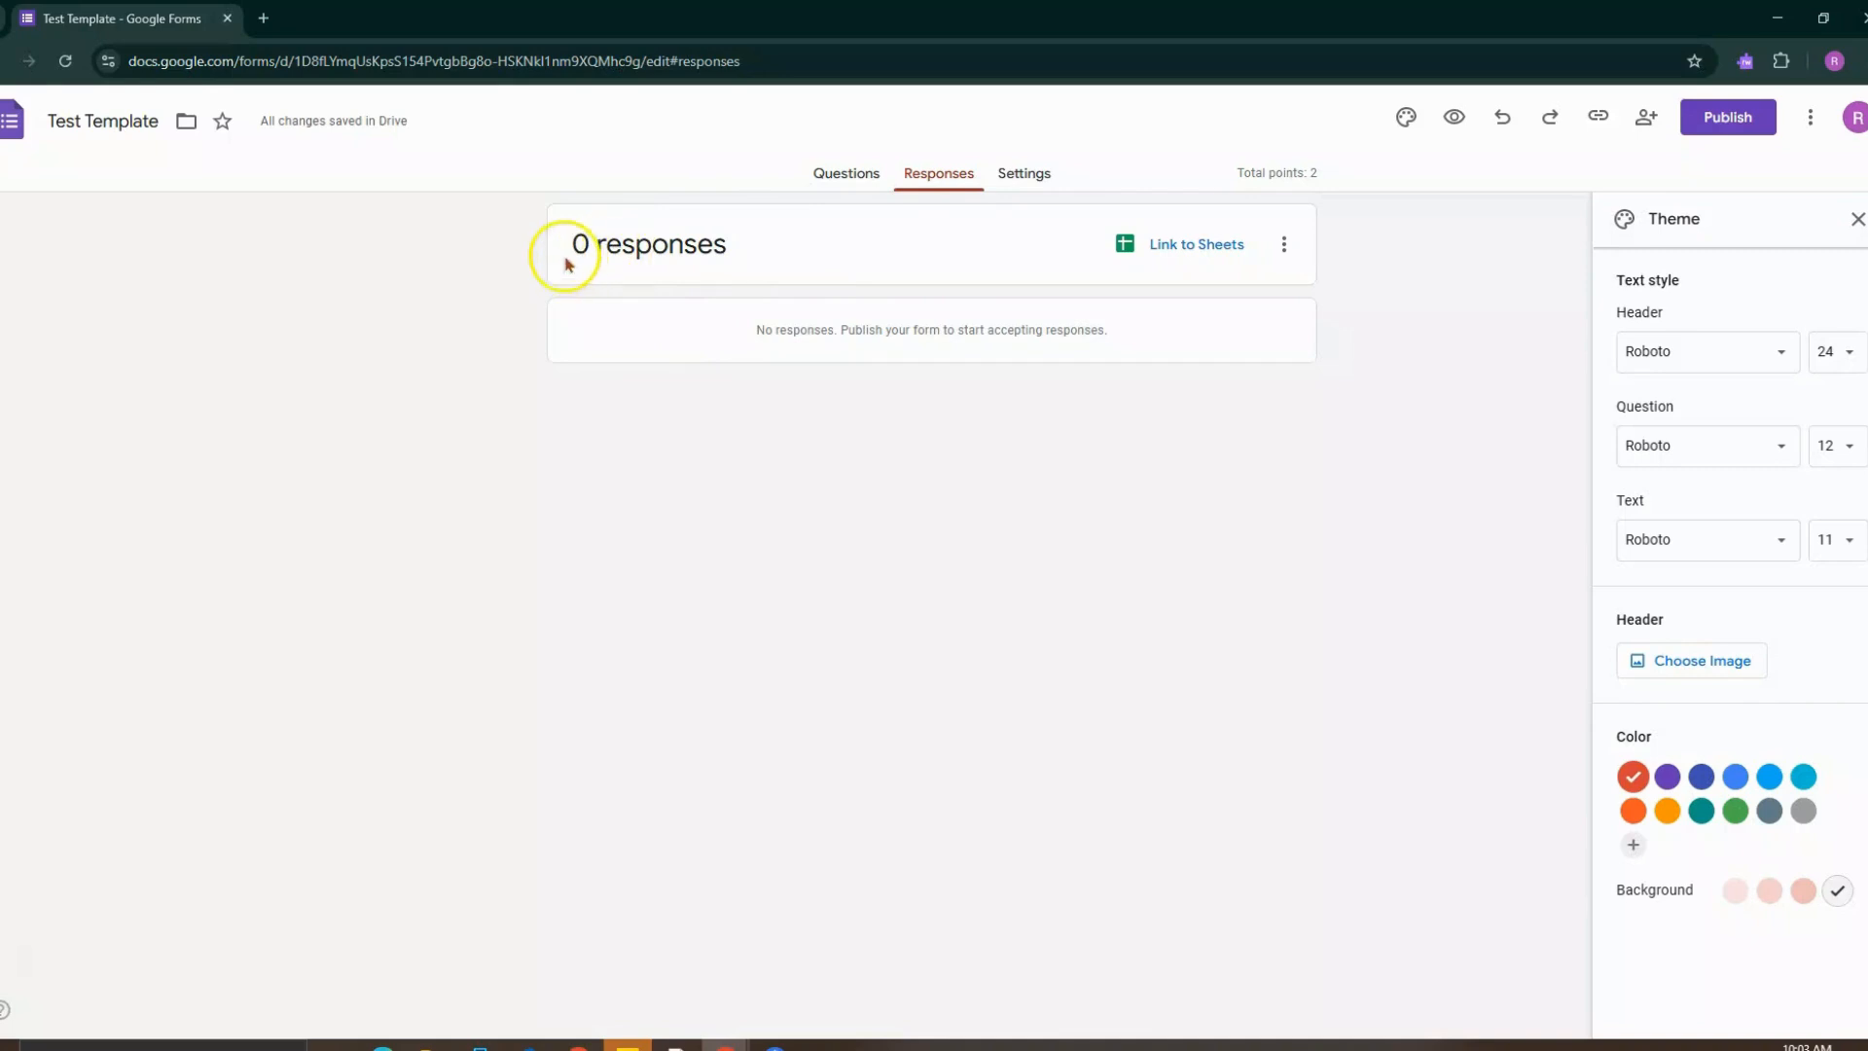
{"action": "left_click", "coordinate": [1178, 255]}
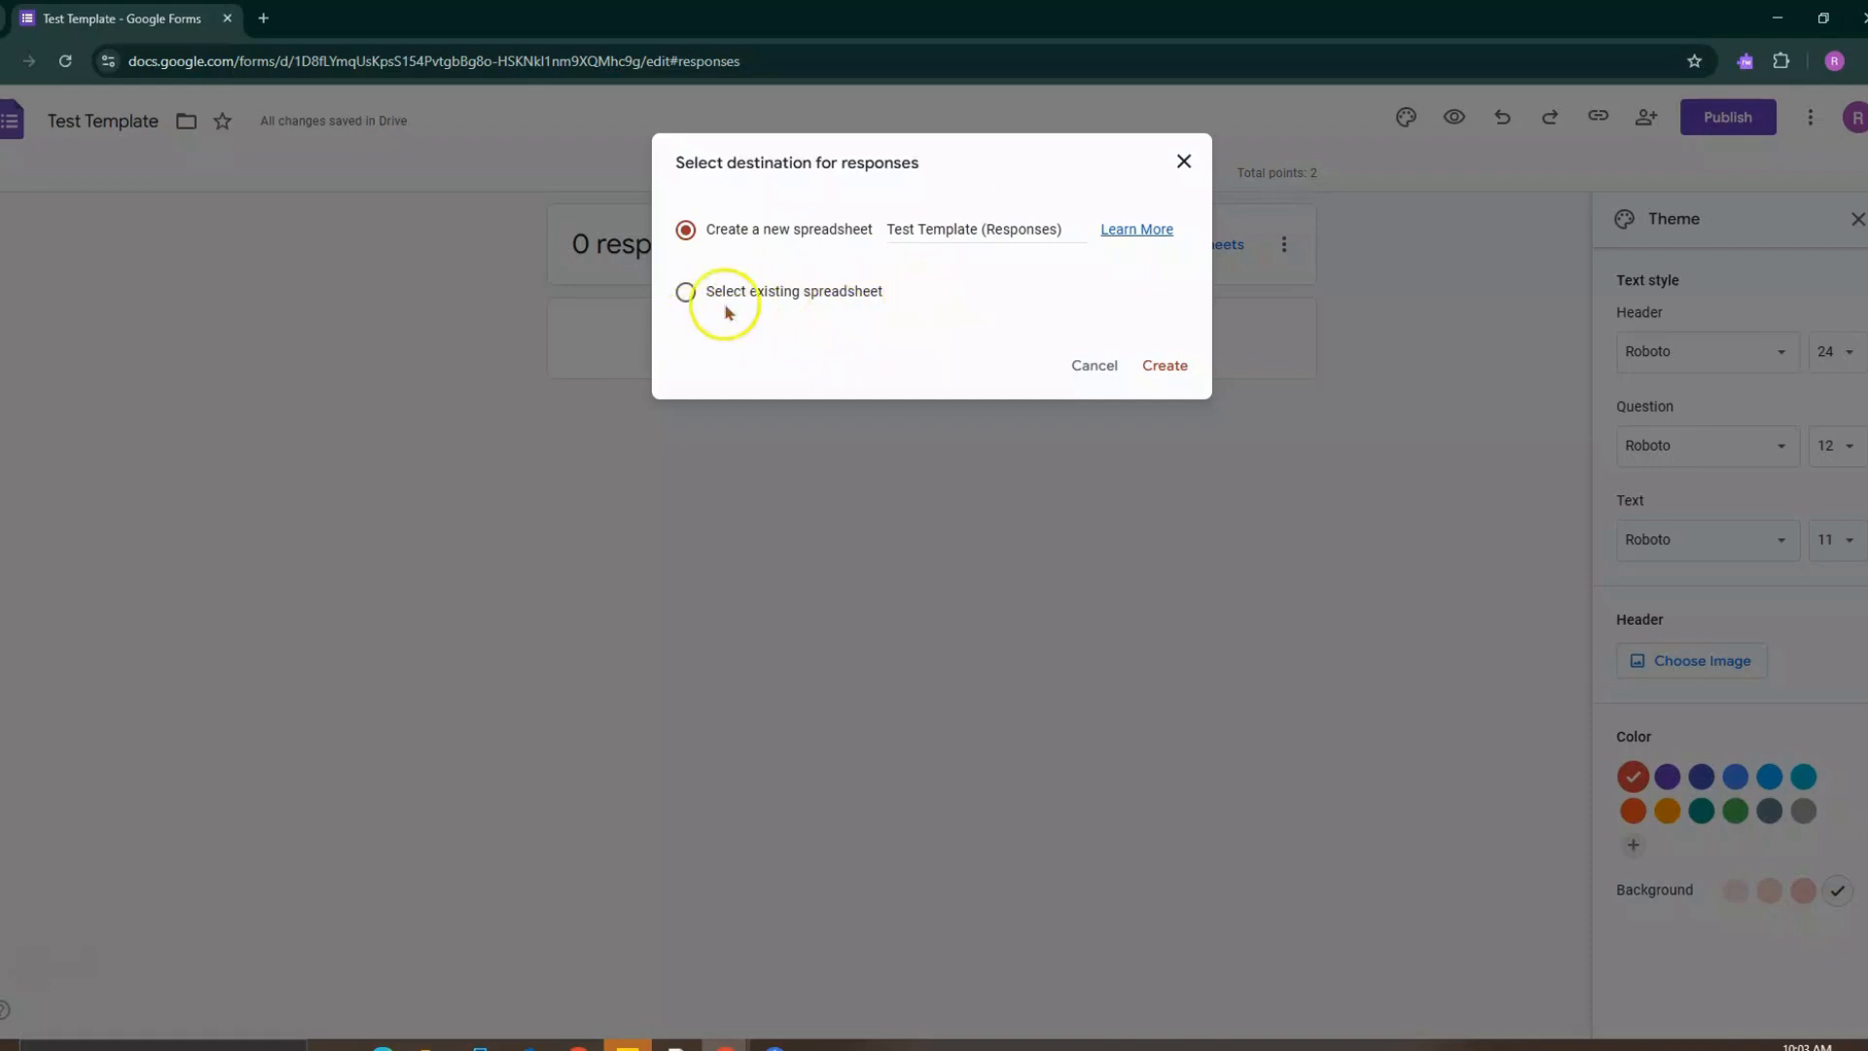
{"action": "left_click", "coordinate": [685, 293]}
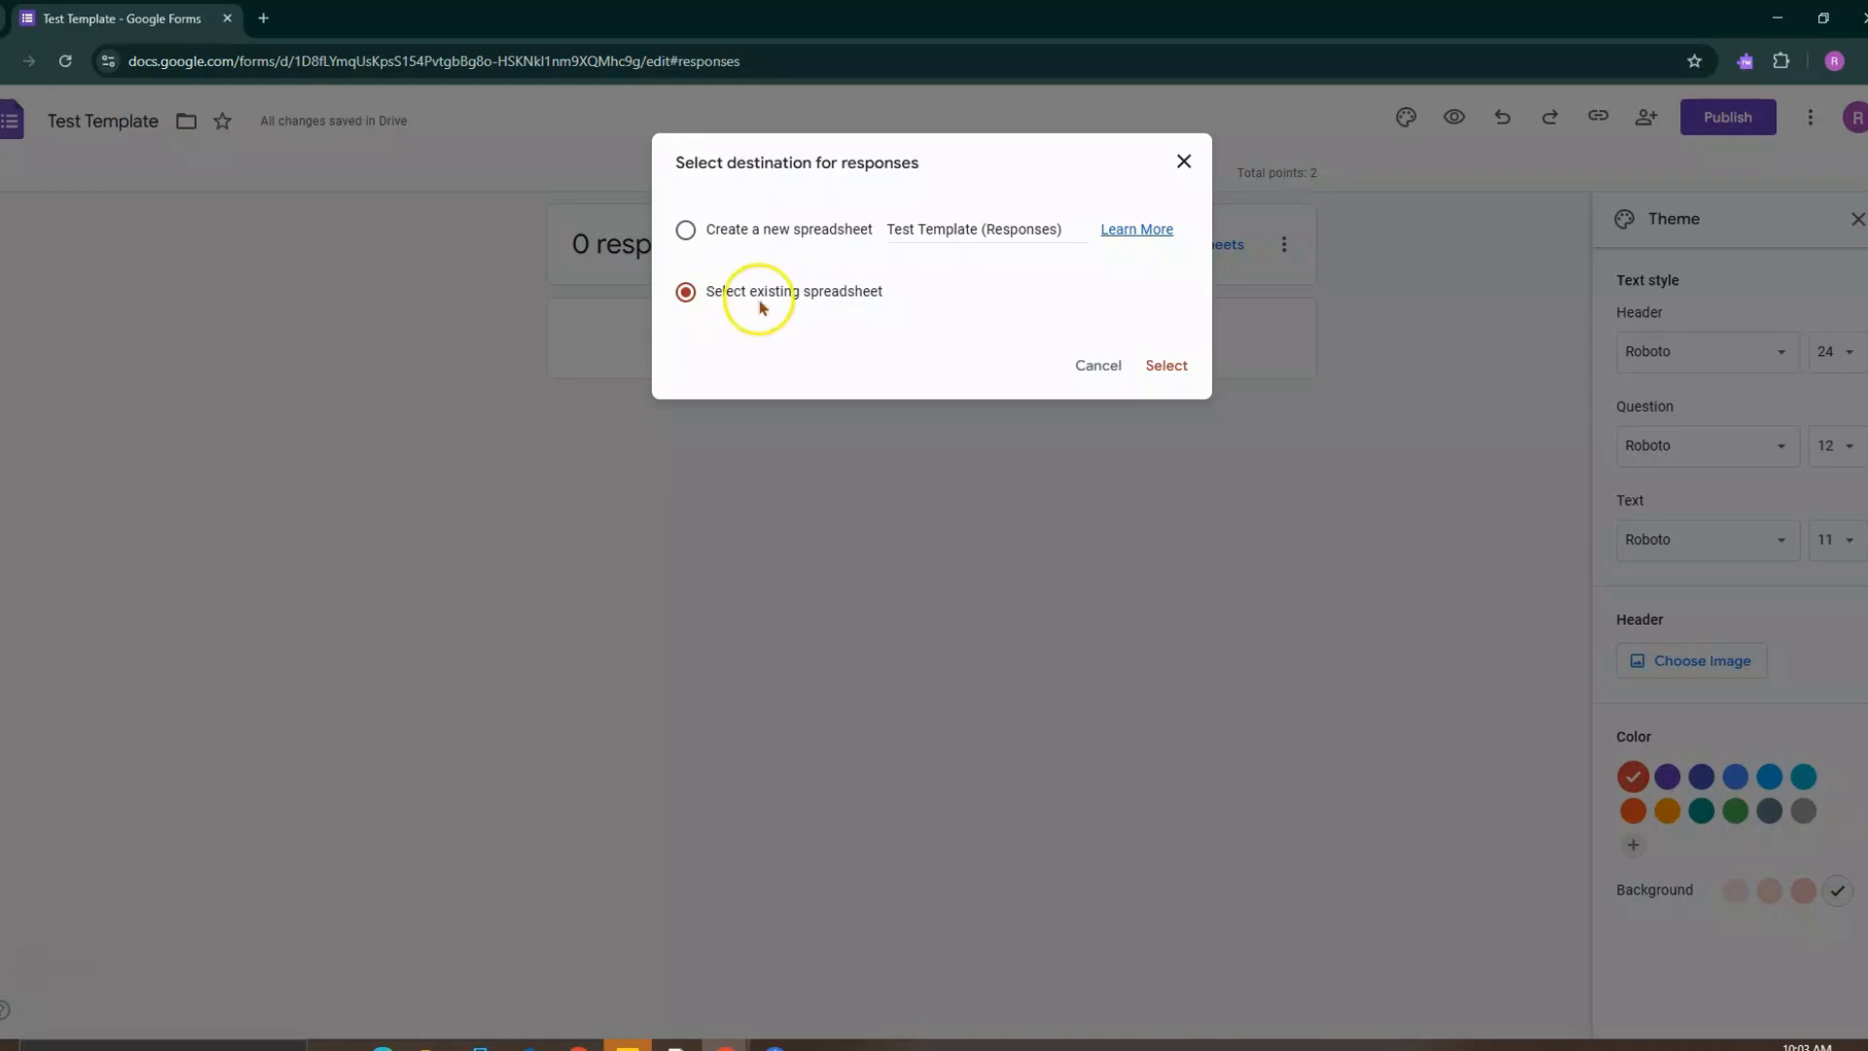
{"action": "left_click", "coordinate": [1181, 366]}
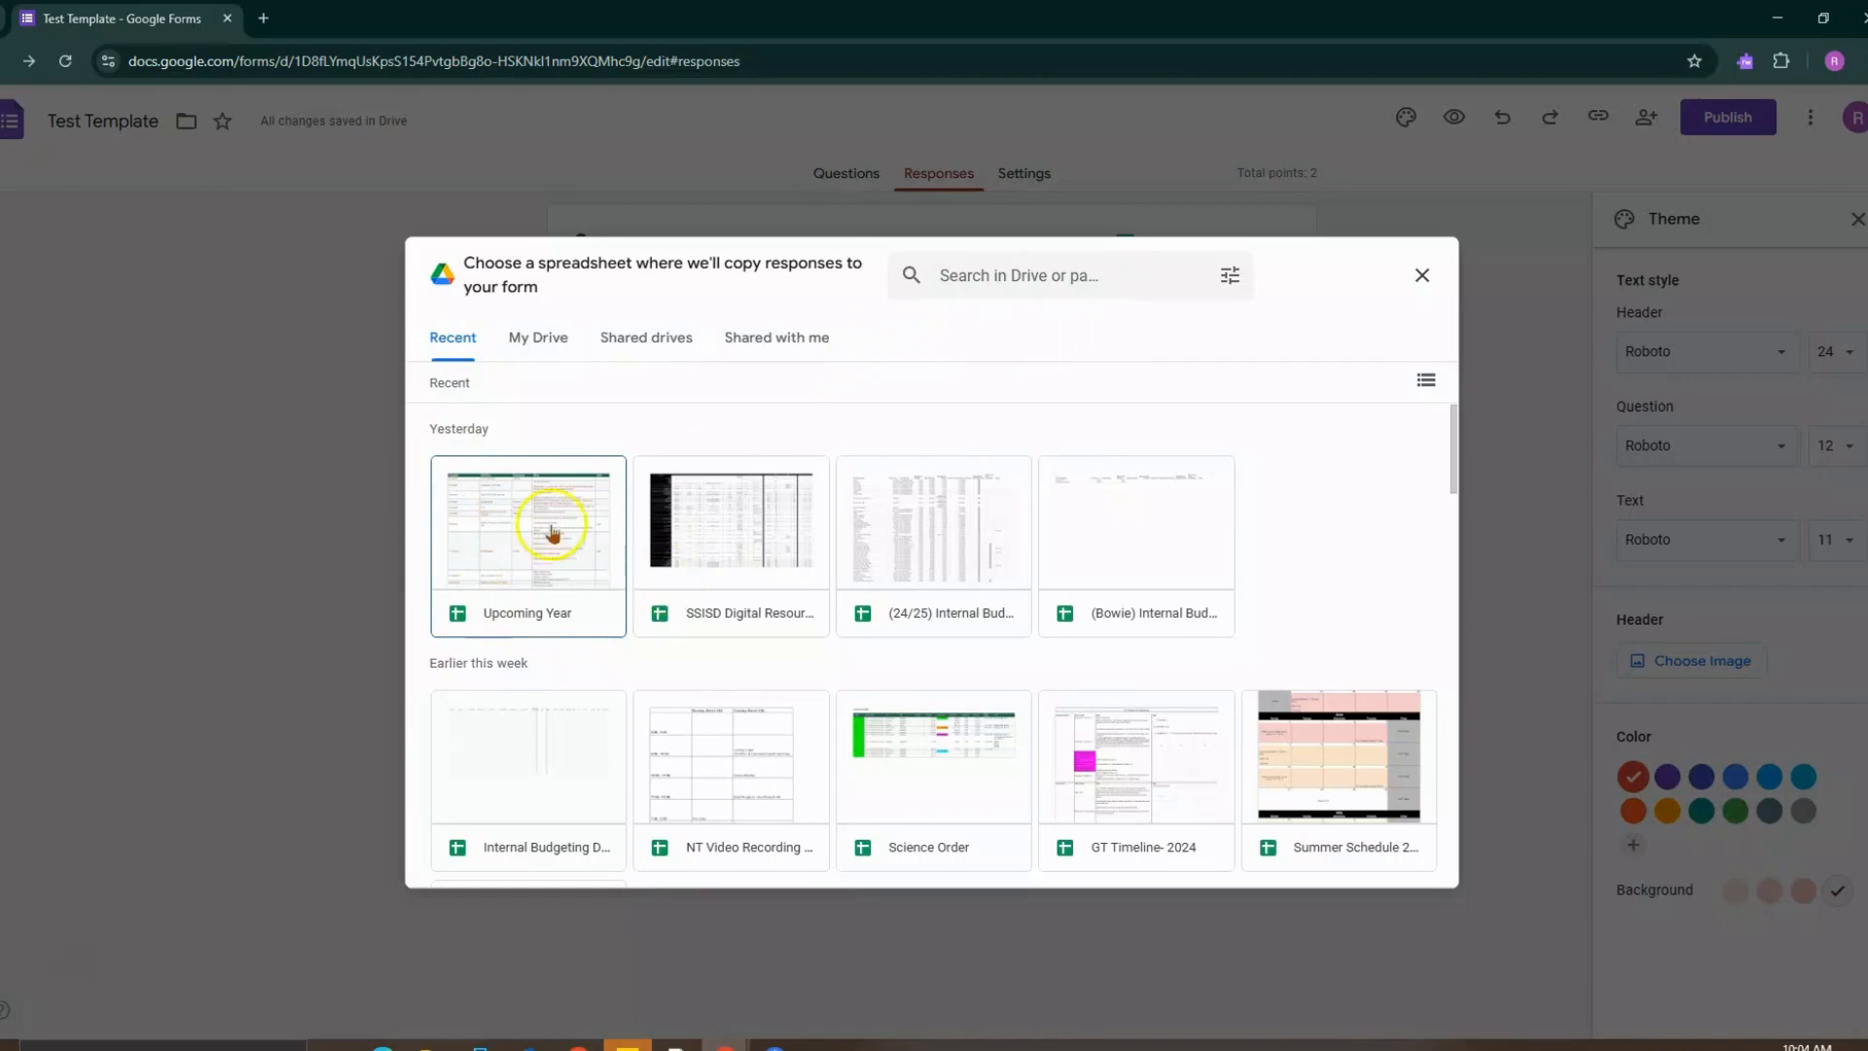
{"action": "scroll", "coordinate": [890, 535], "scroll_direction": "down", "scroll_amount": 4}
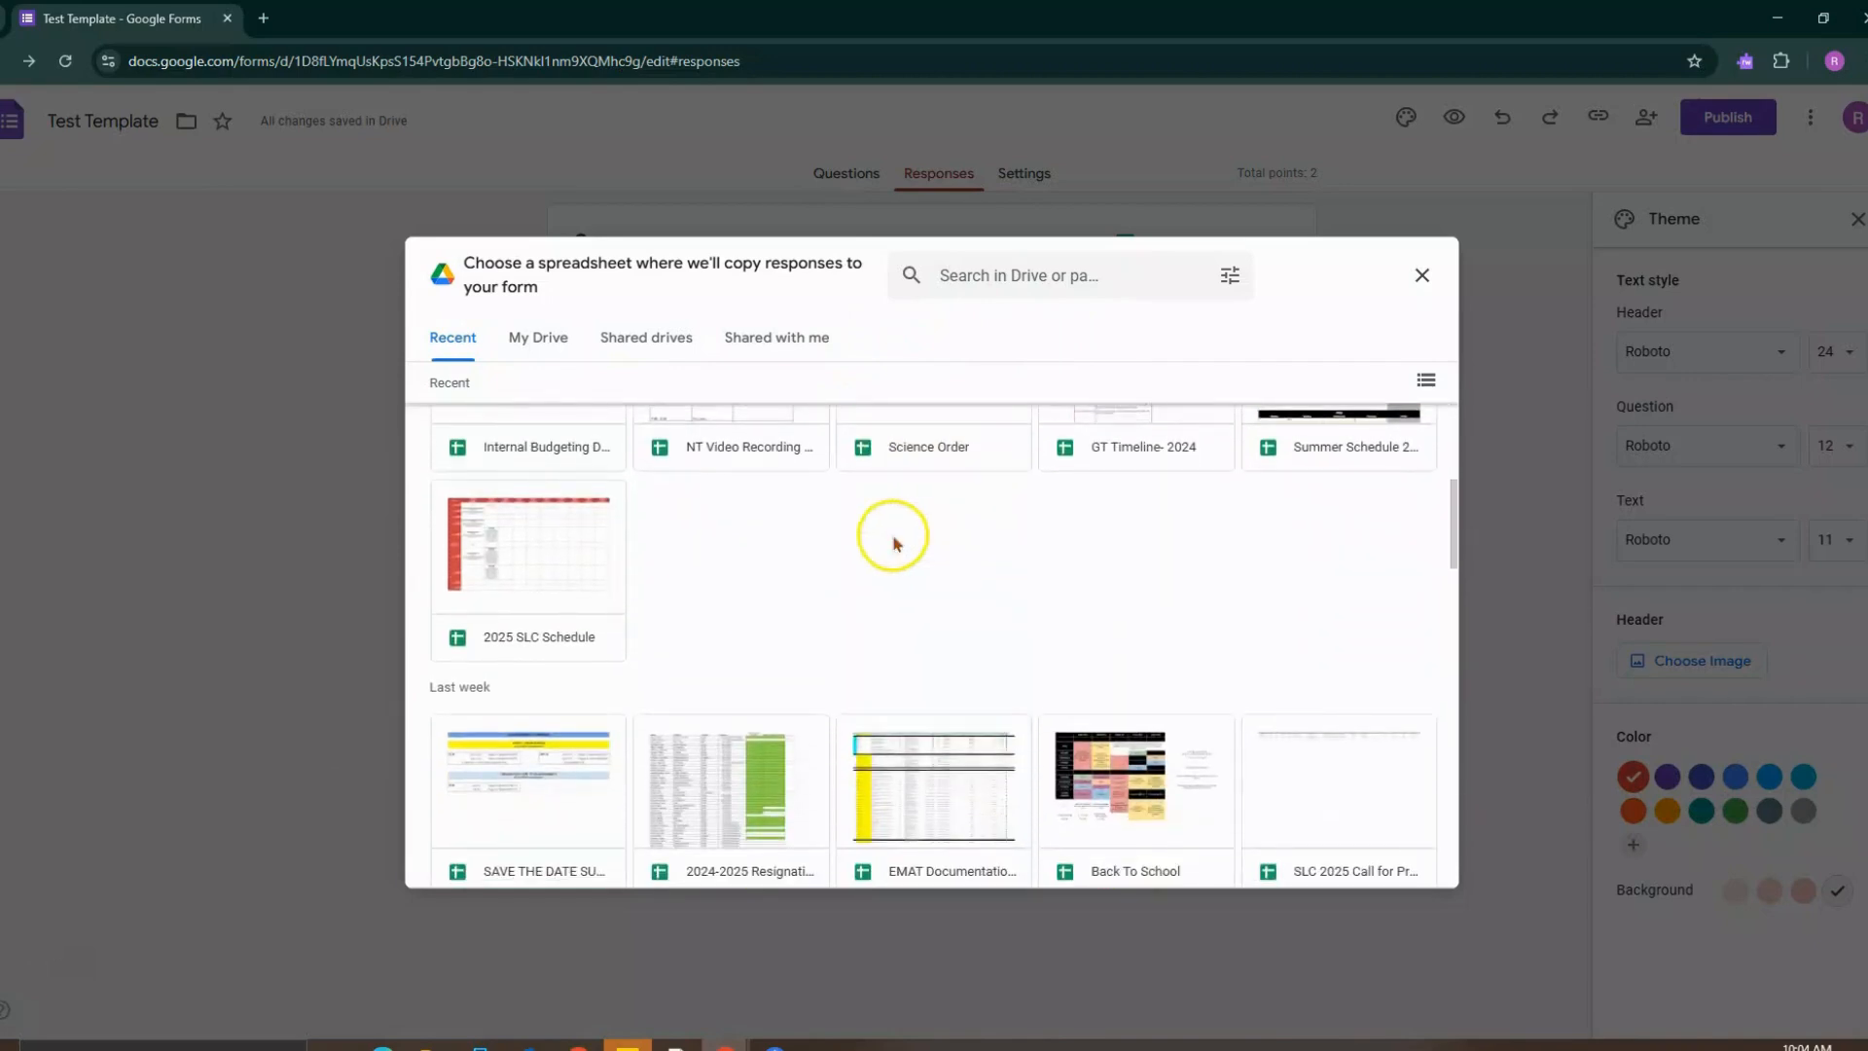
{"action": "scroll", "coordinate": [894, 542], "scroll_direction": "down", "scroll_amount": 7}
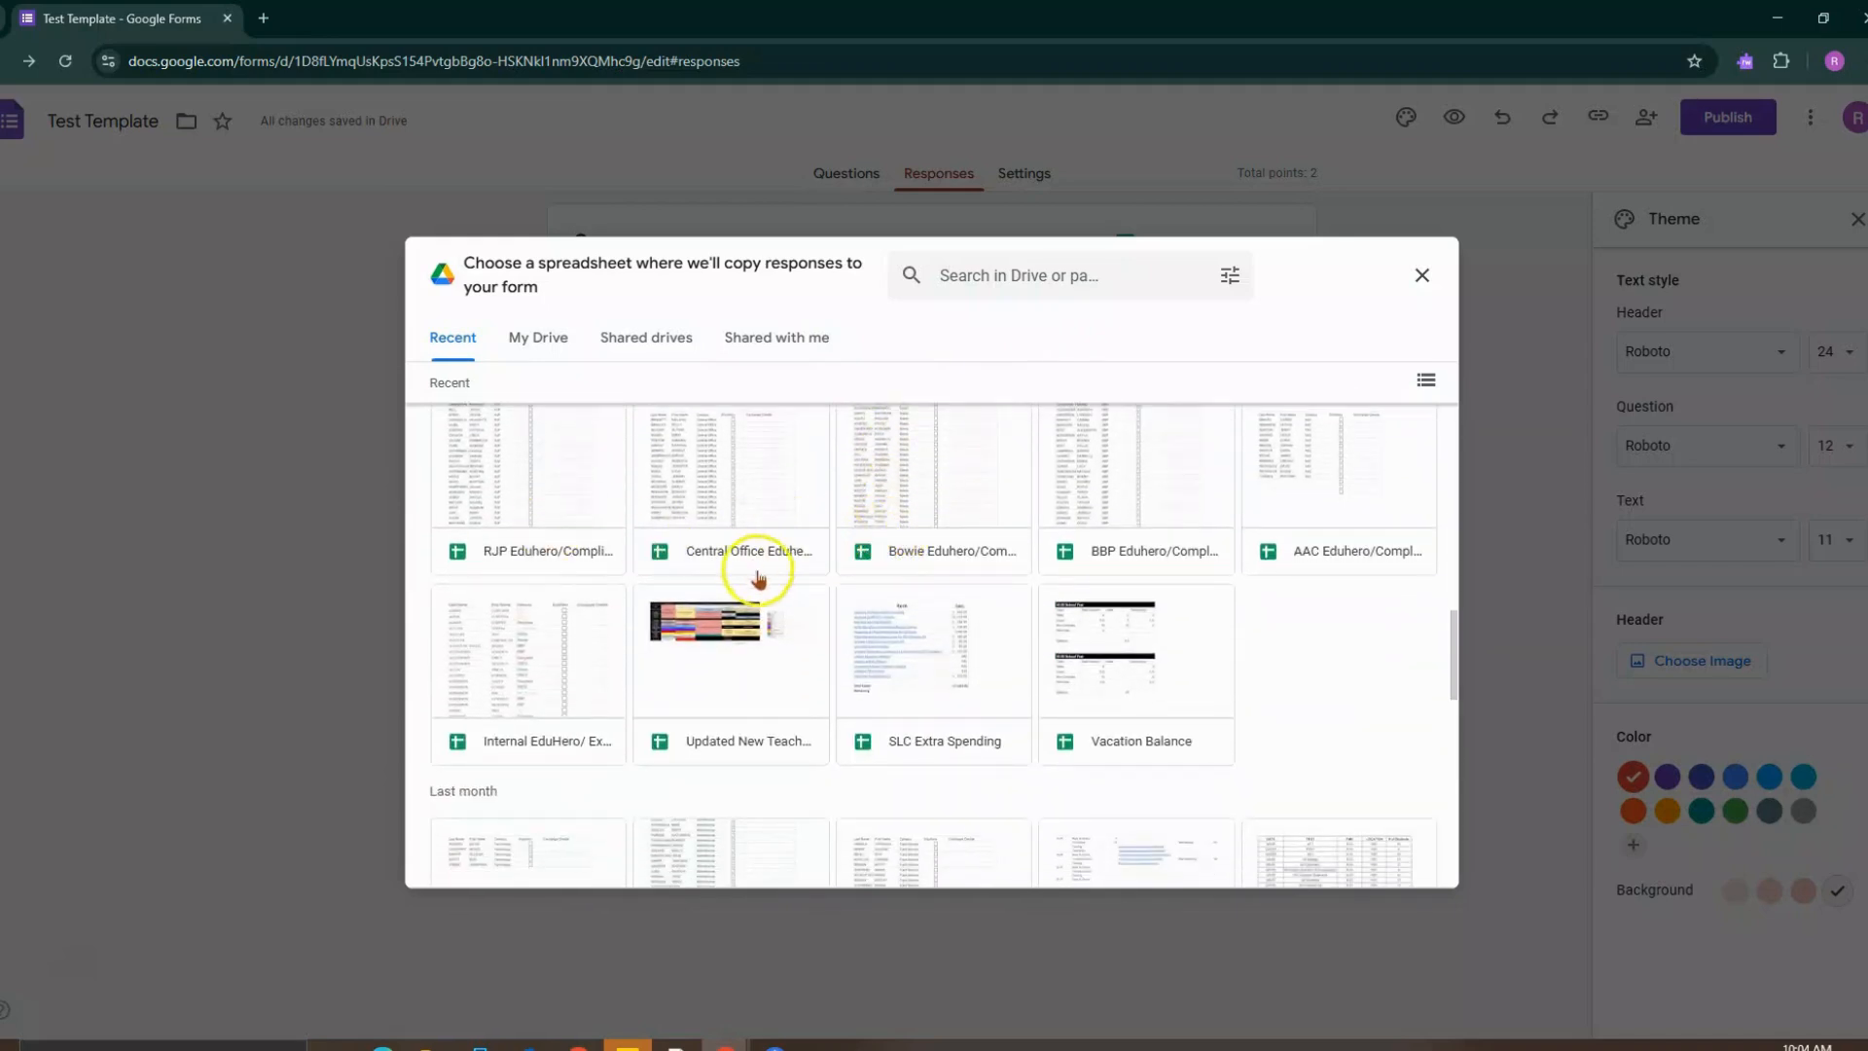
{"action": "left_click", "coordinate": [1422, 275]}
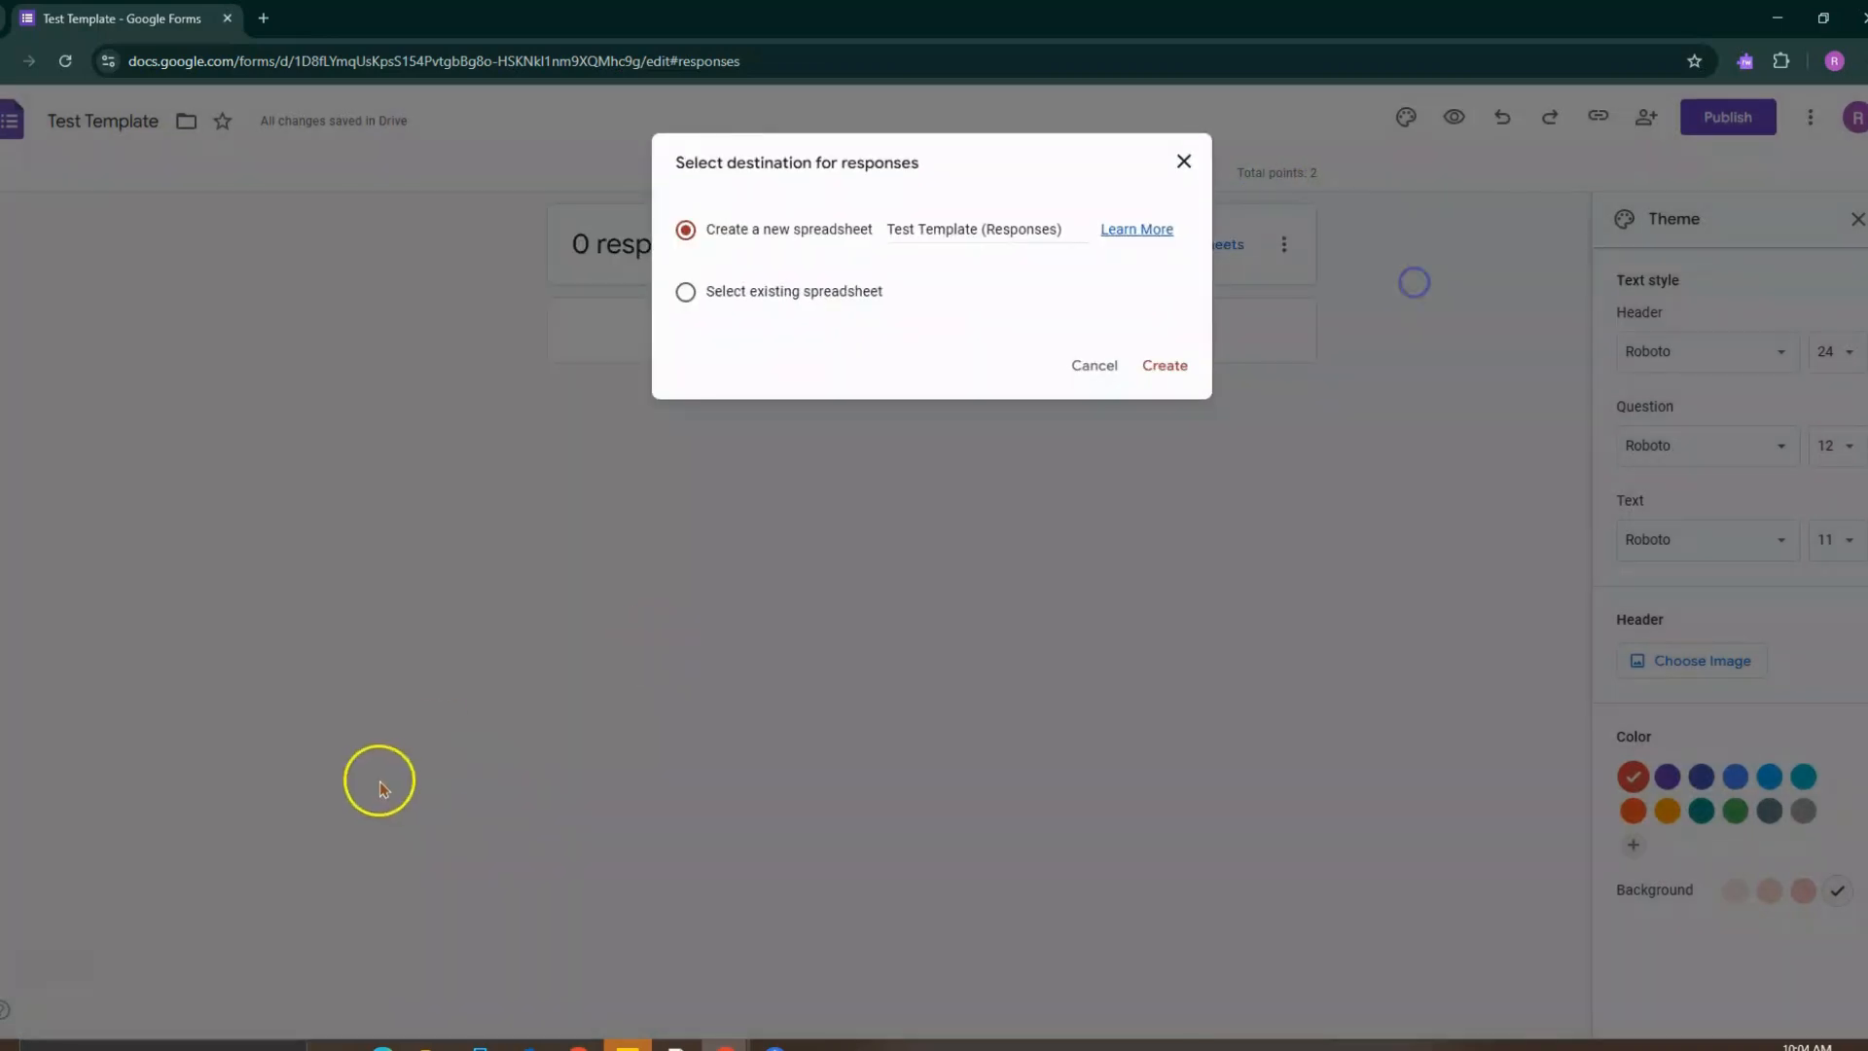
{"action": "left_click", "coordinate": [95, 972]}
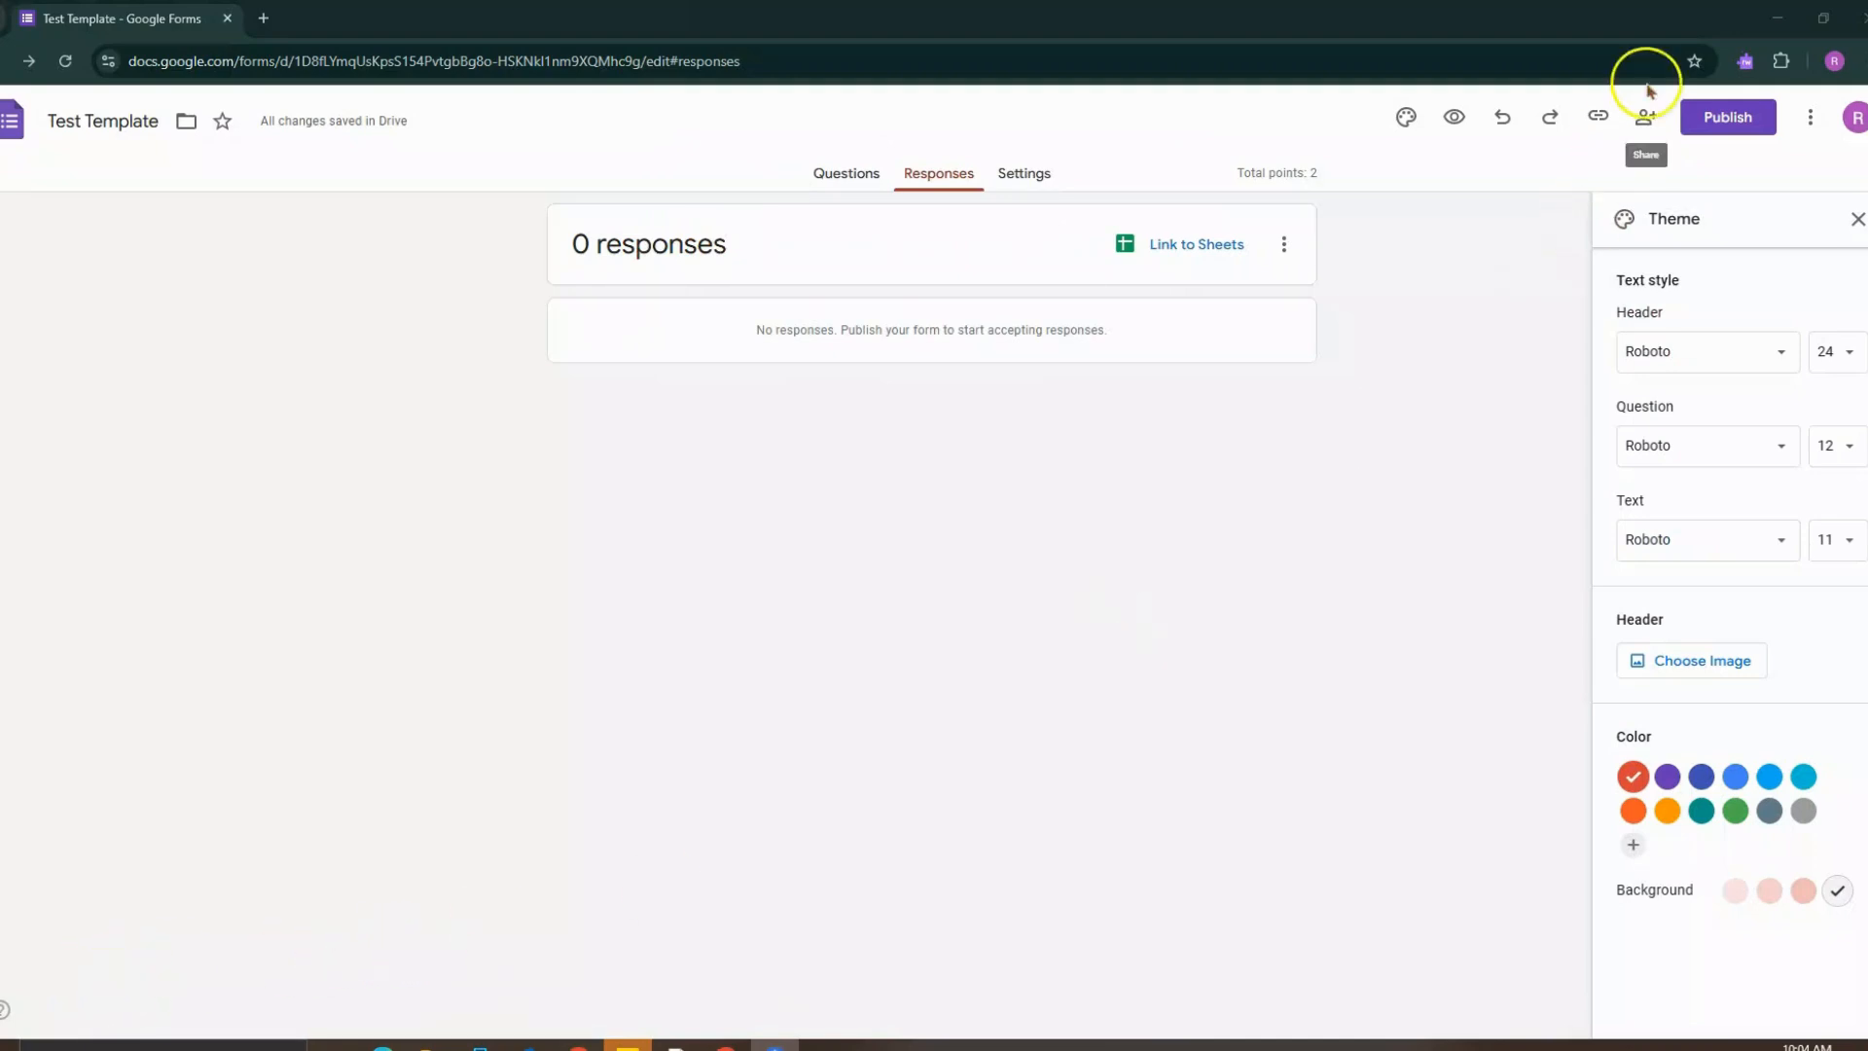
Open the form's sharing settings and review the general access choices for the responder view, keeping the current selection
{"action": "left_click", "coordinate": [1649, 135]}
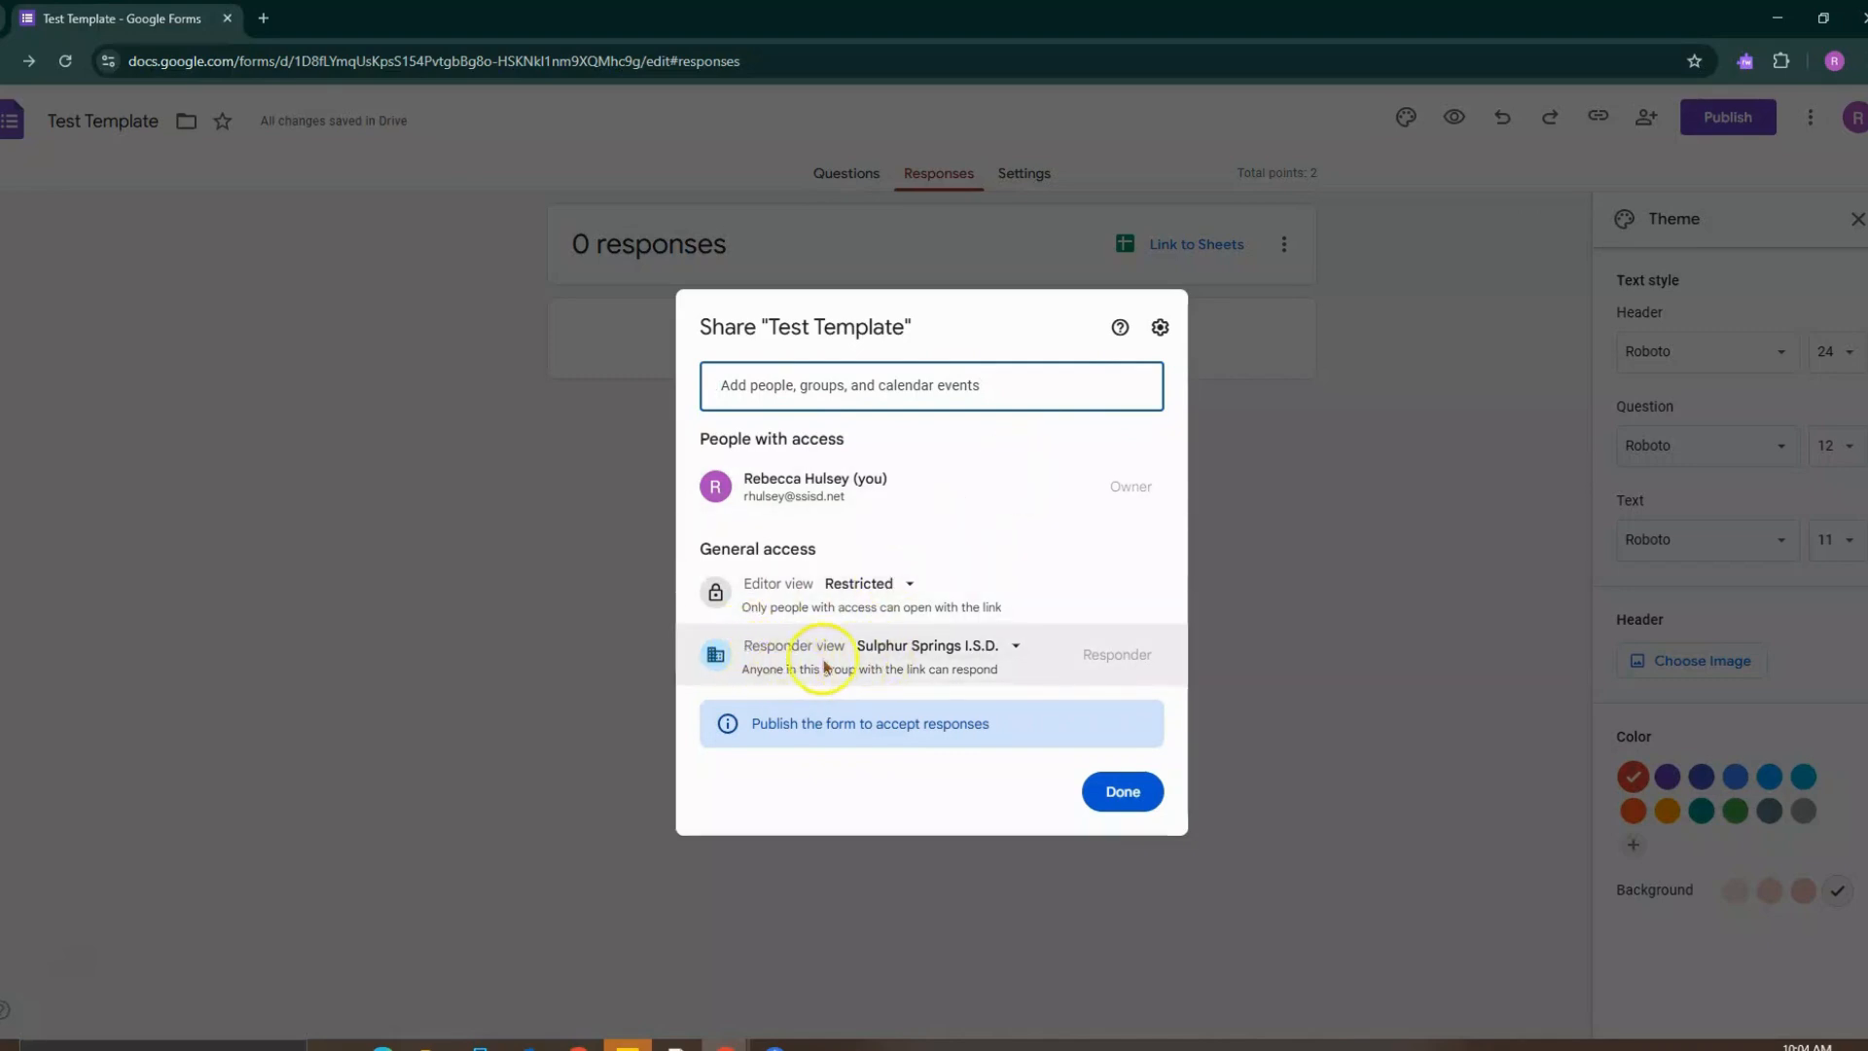
{"action": "left_click", "coordinate": [897, 654]}
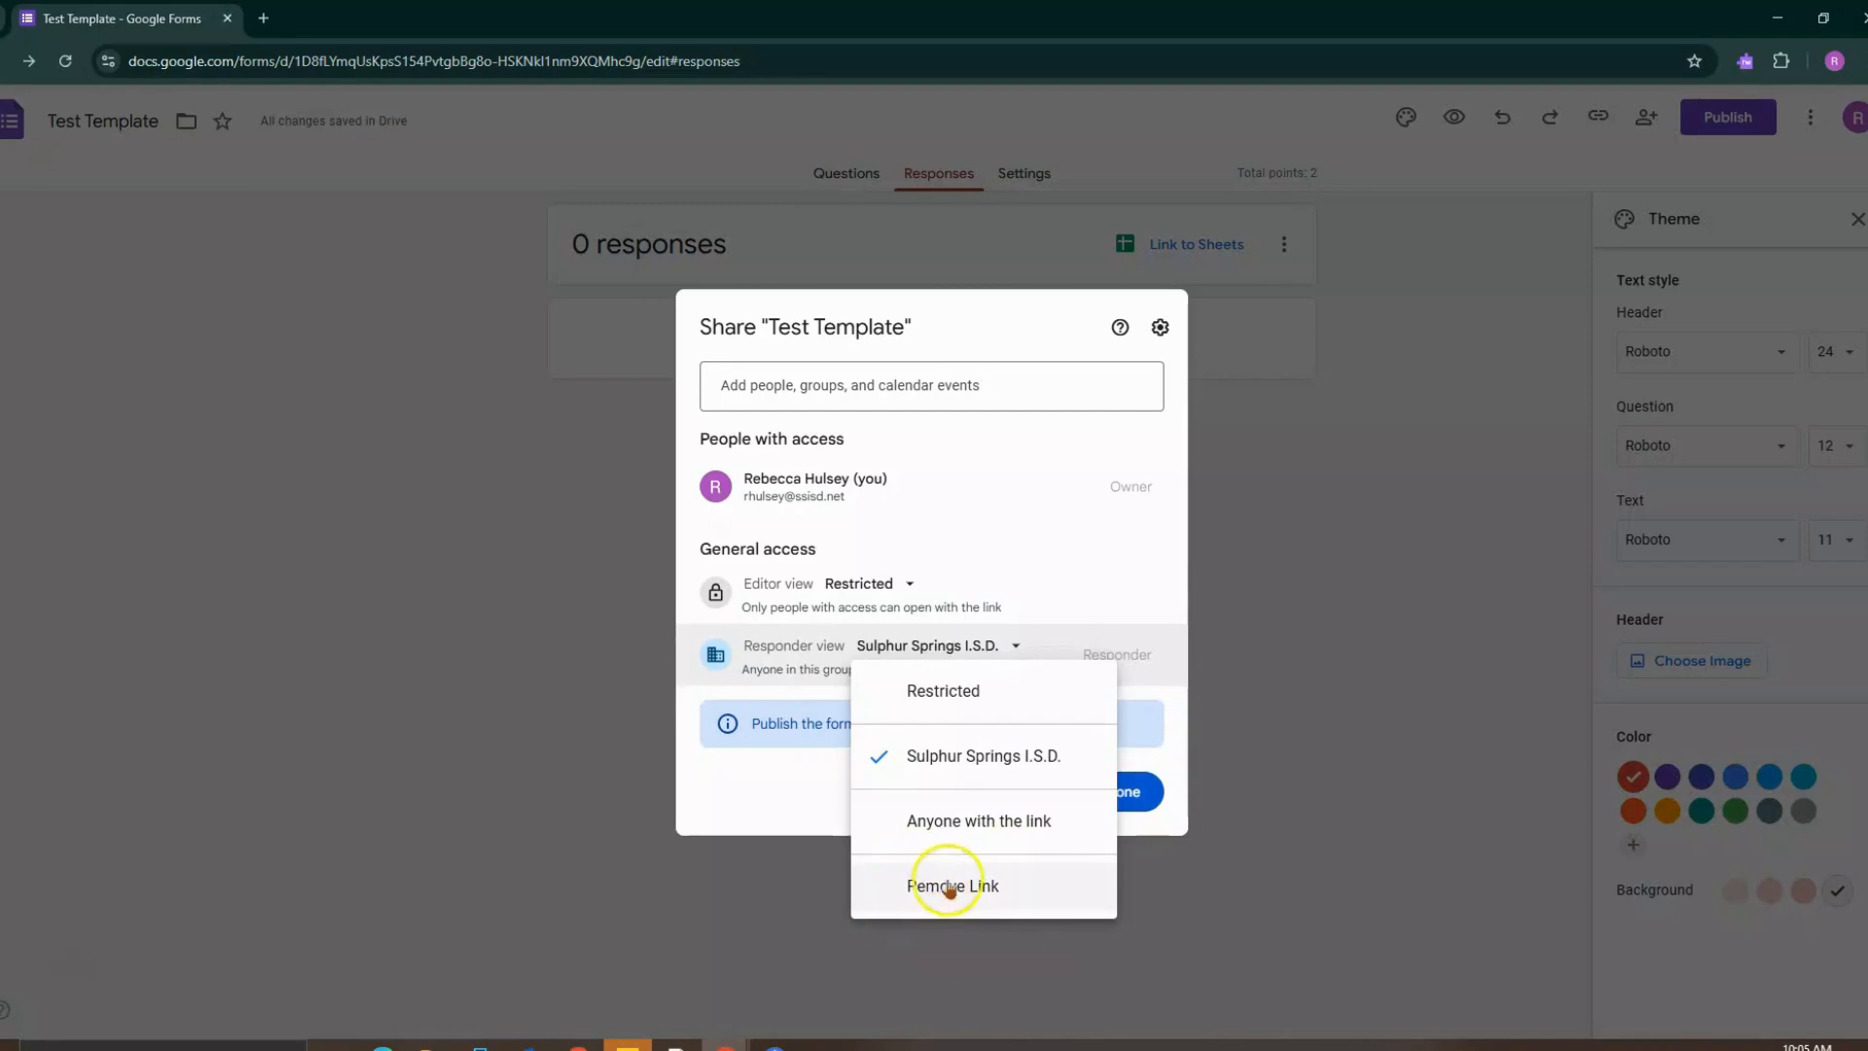
{"action": "left_click", "coordinate": [1126, 584]}
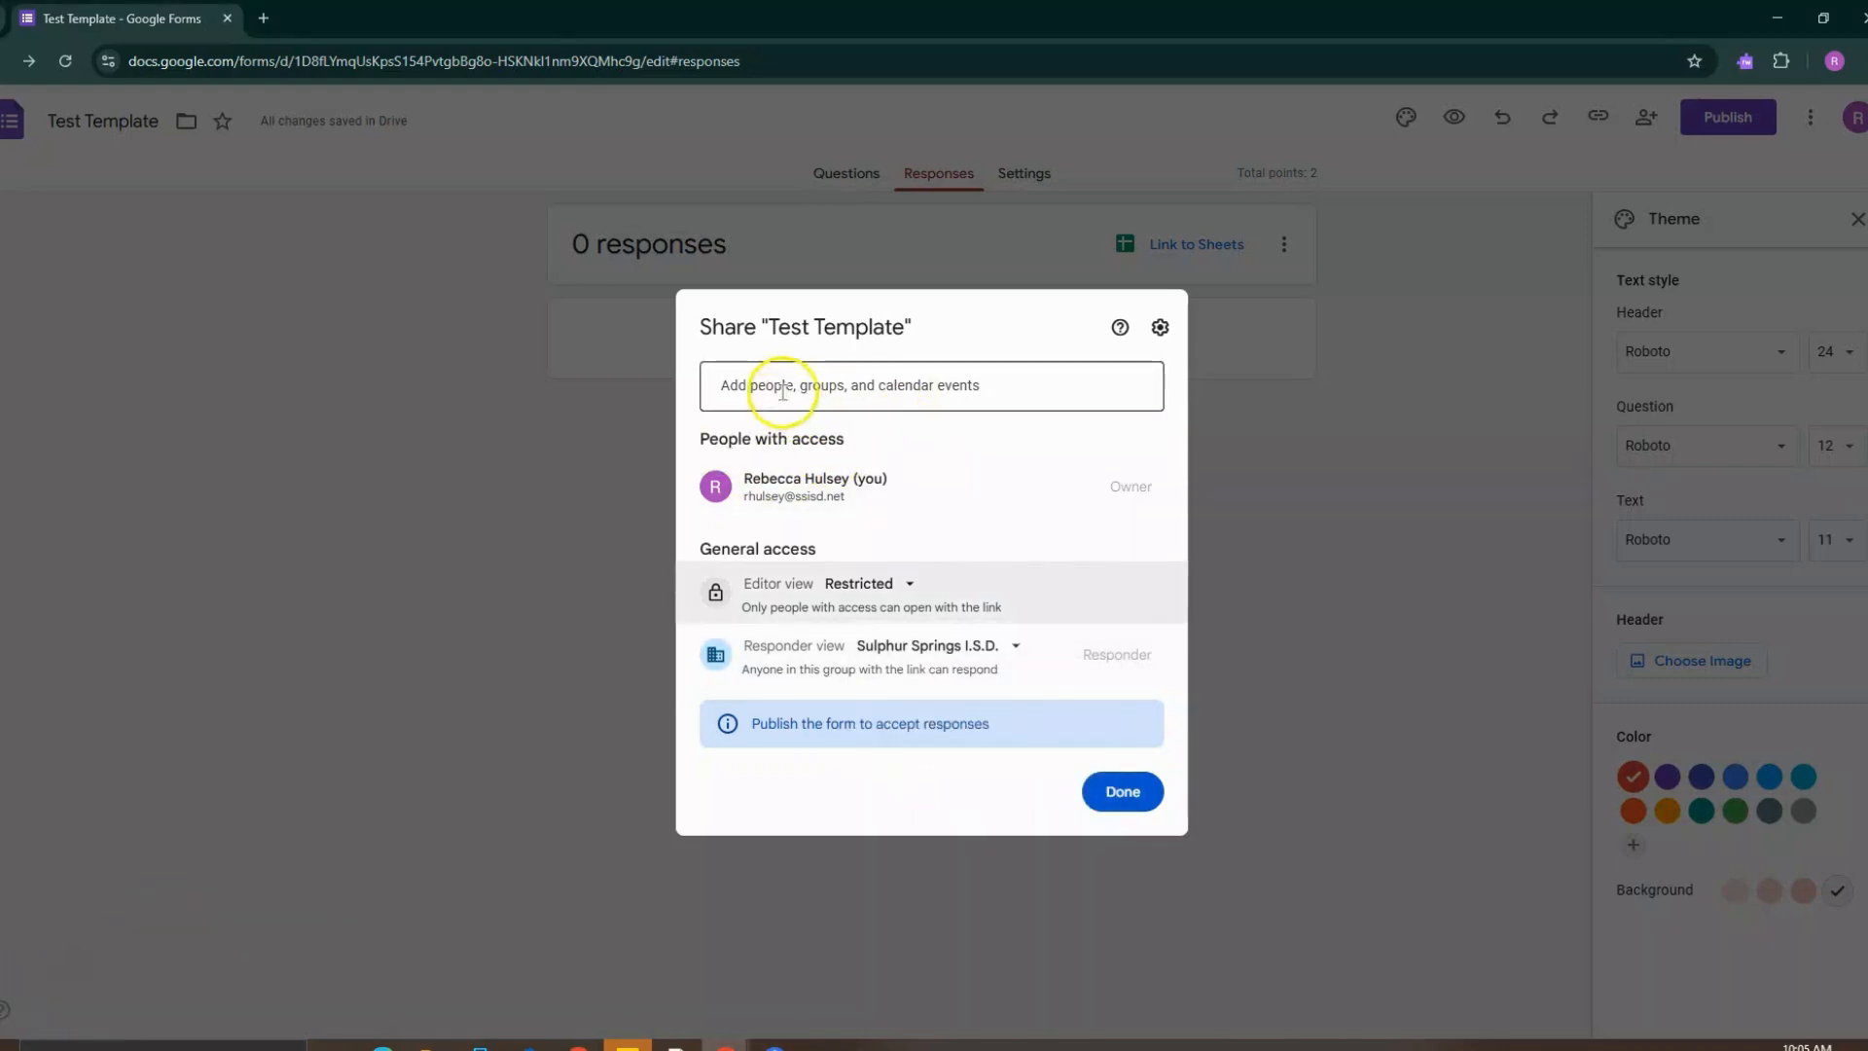
Add the first suggested contact to the form's sharing recipients and check the available roles, keeping Responder
{"action": "left_click", "coordinate": [744, 385]}
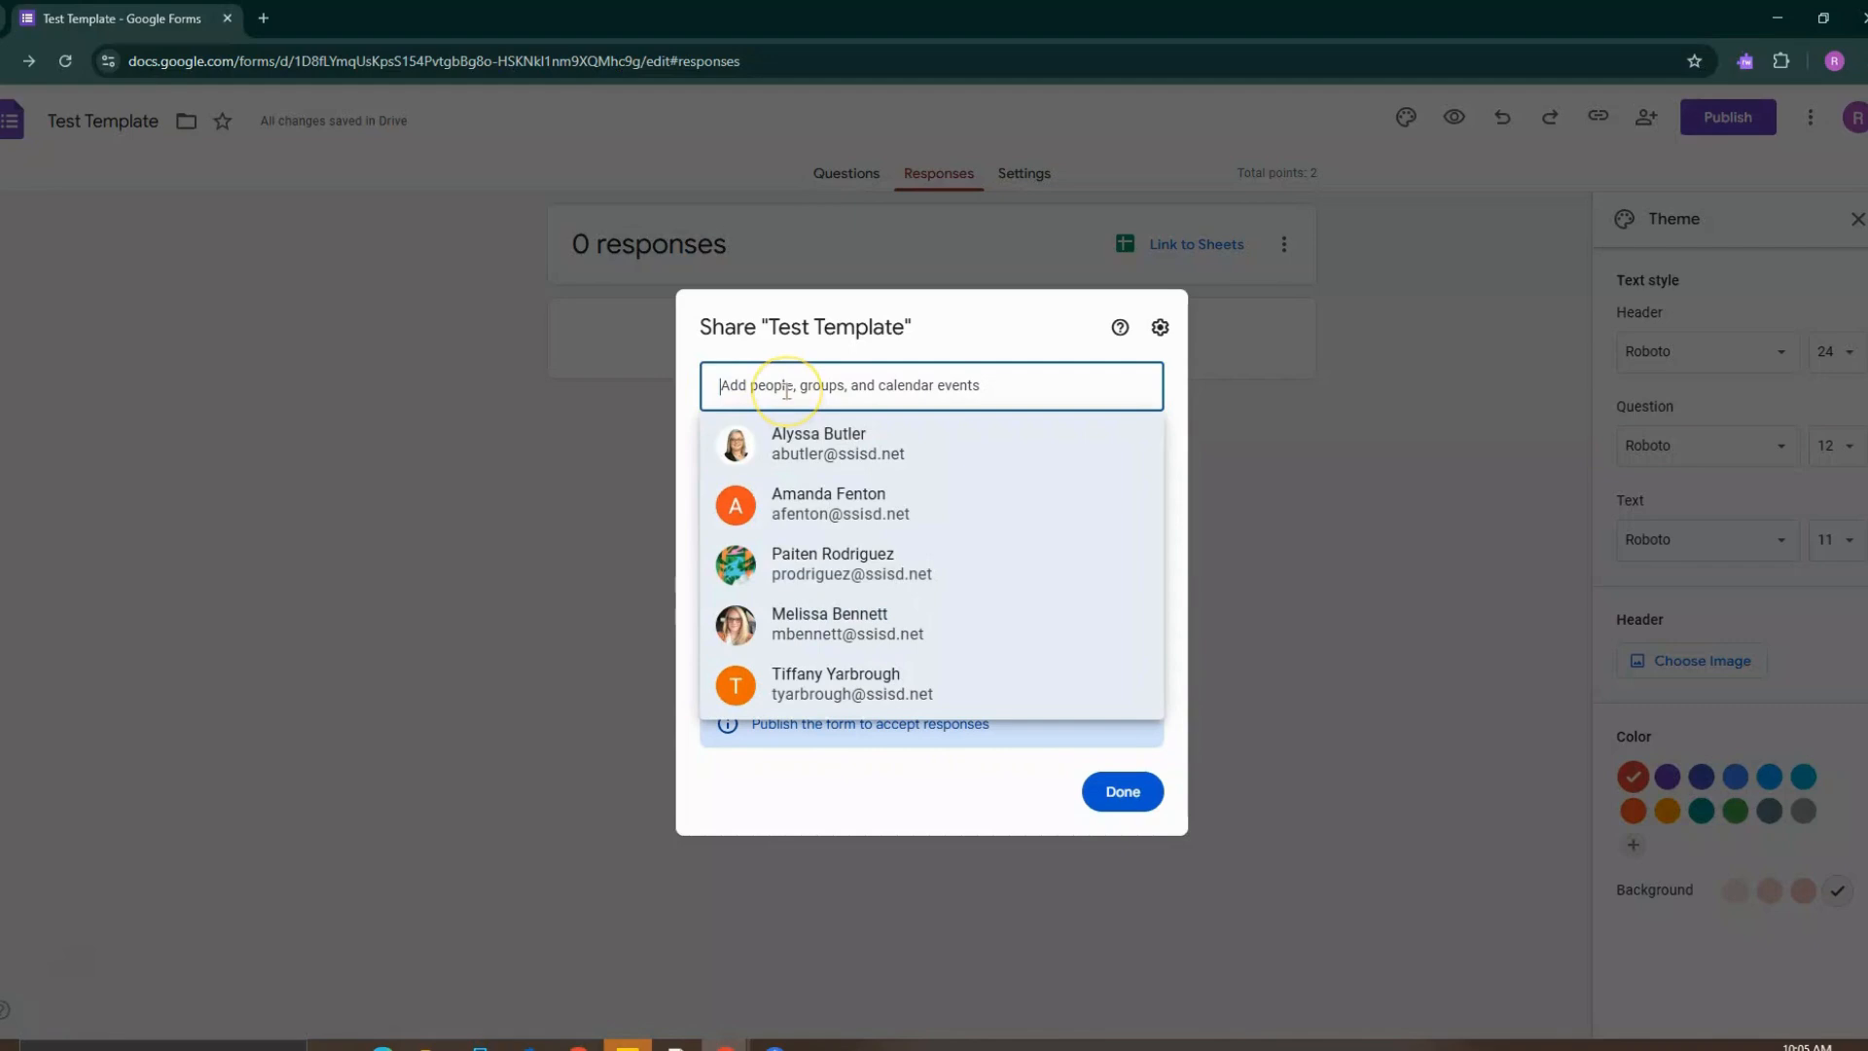
{"action": "left_click", "coordinate": [803, 458]}
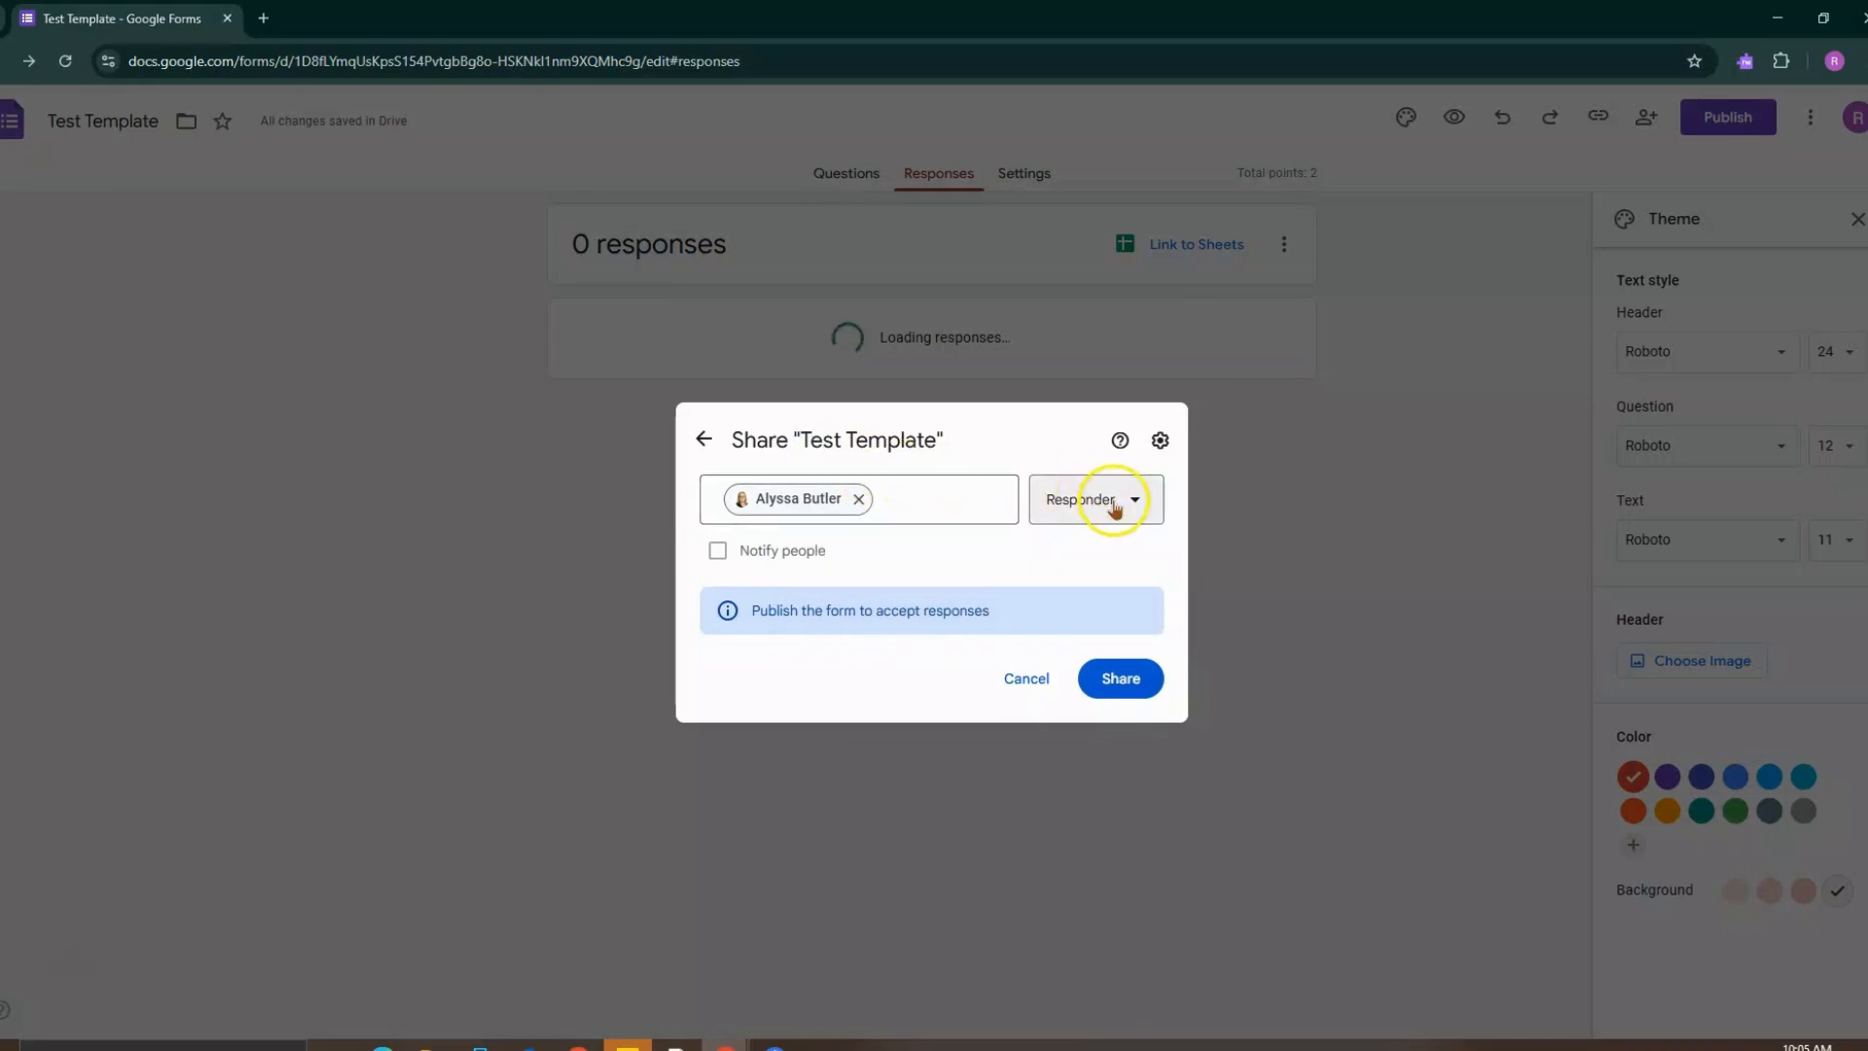
{"action": "left_click", "coordinate": [1114, 504]}
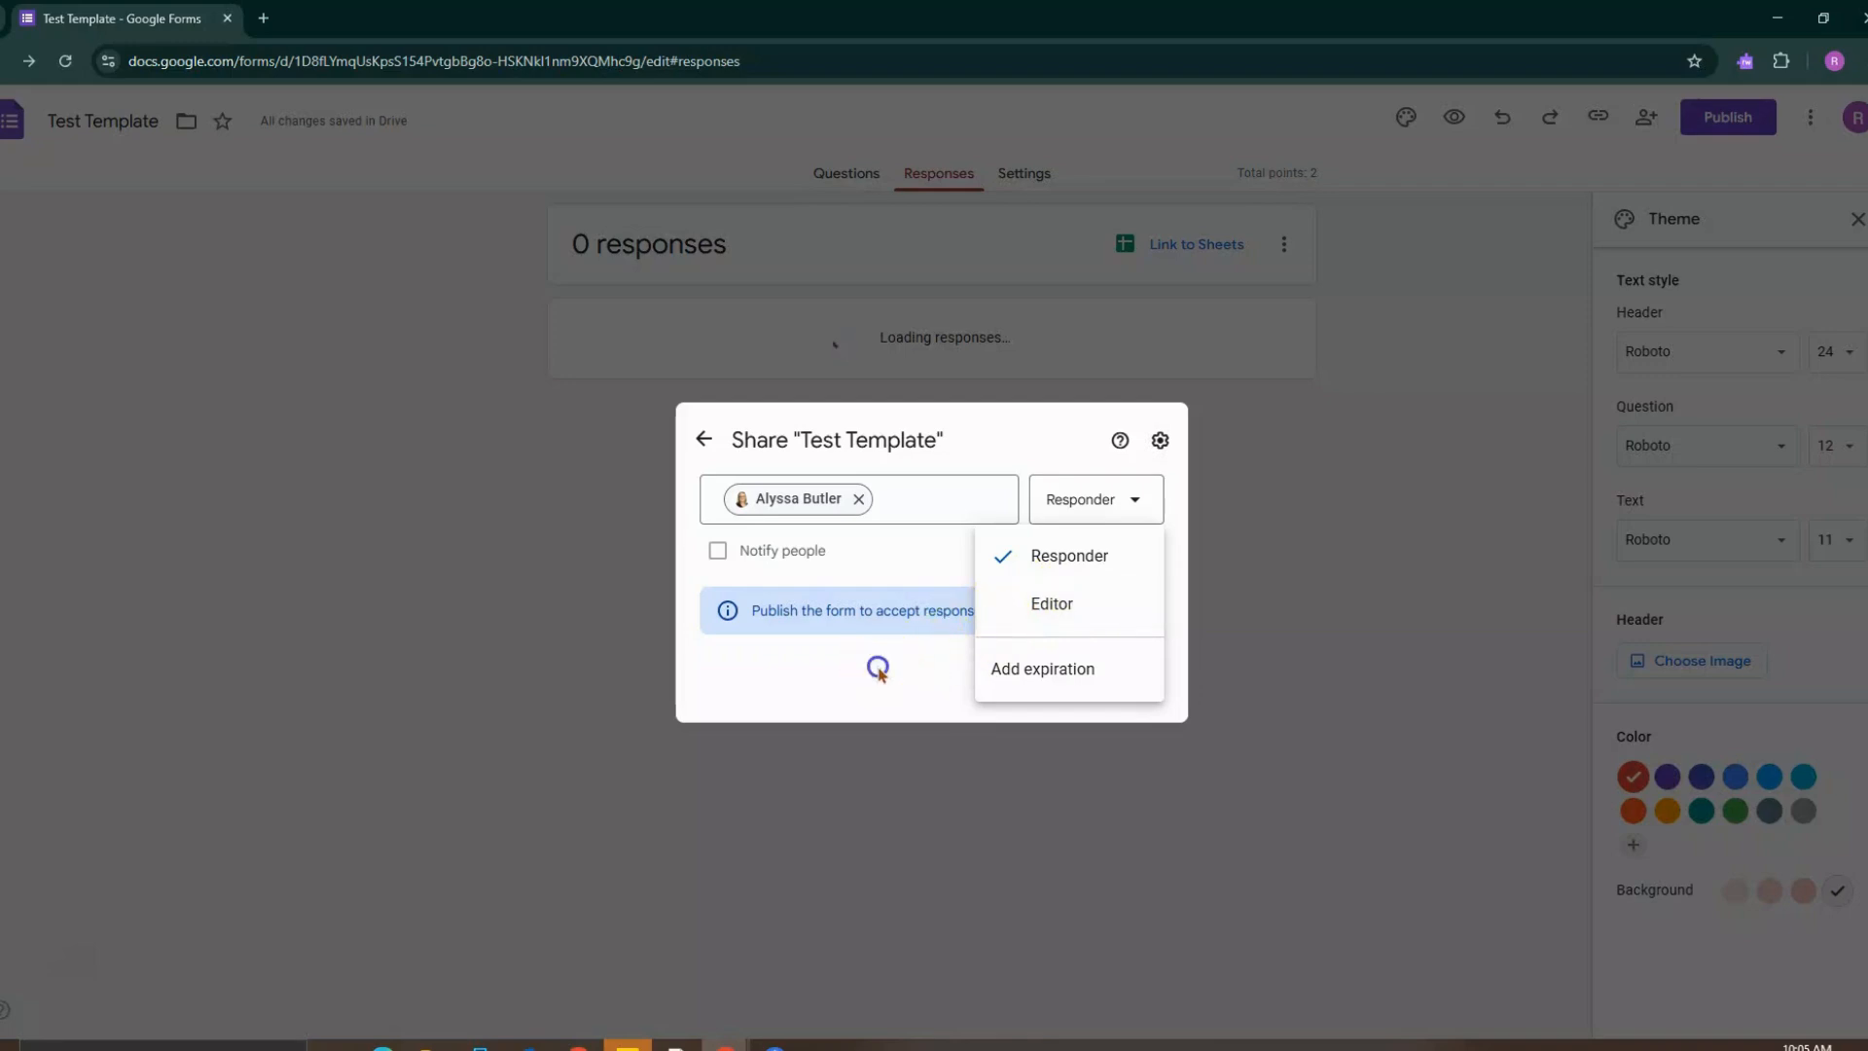
{"action": "left_click", "coordinate": [877, 667]}
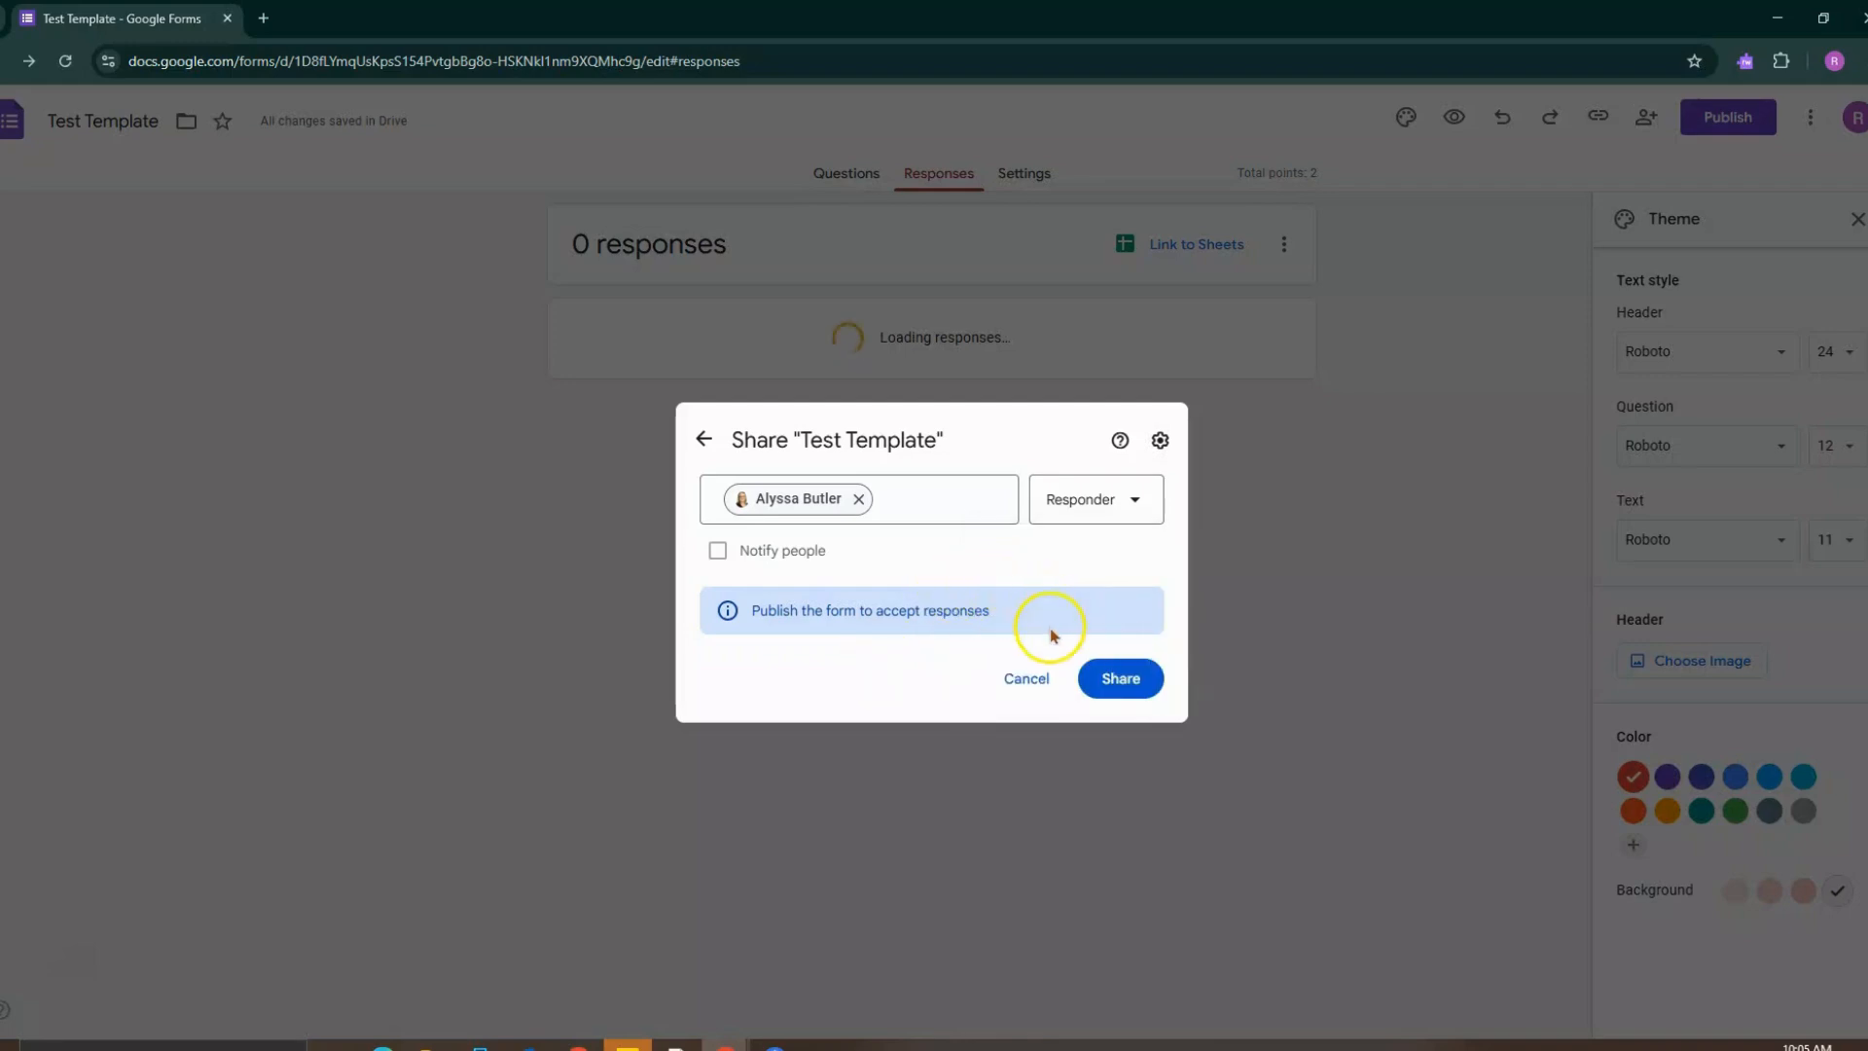